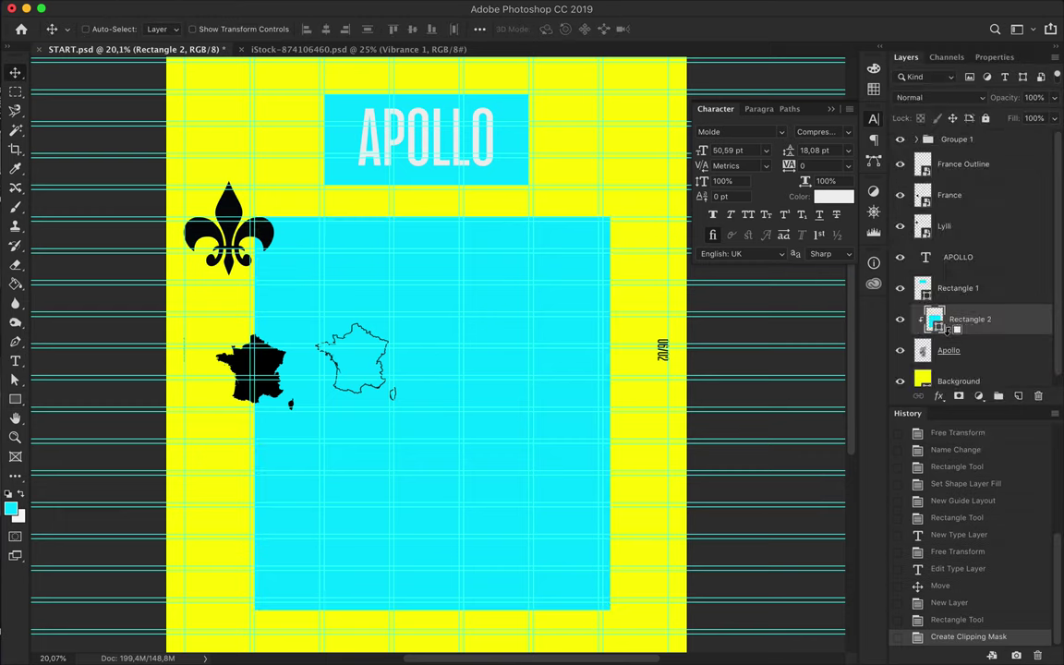
Step: Change the large cyan rectangle's blending mode and add a Levels adjustment to the Apollo statue with input white 249 and output white 241
left_click(938, 424)
left_click(949, 350)
left_click(978, 395)
left_click(966, 471)
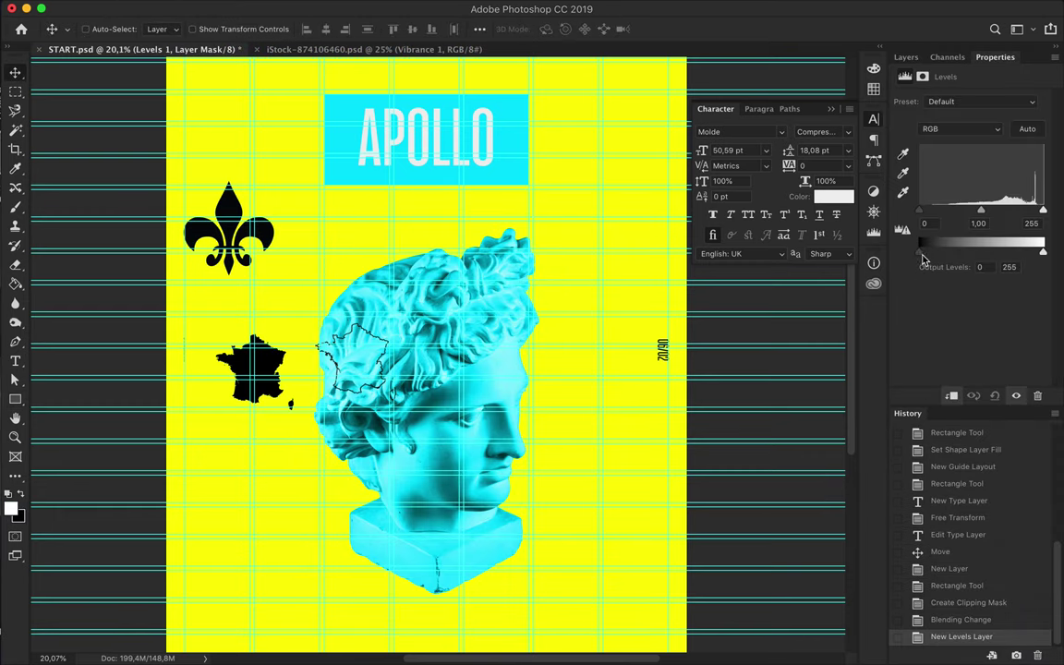
left_click_drag(1042, 251, 1034, 253)
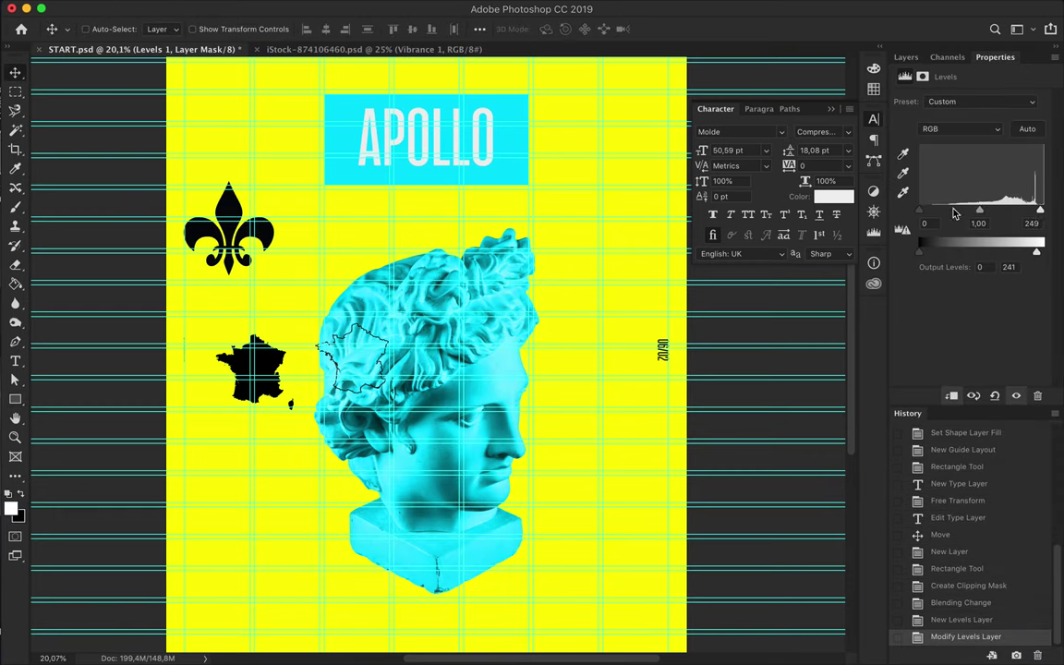
Step: Move the France outline over the statue and enlarge it so that it surrounds the head
left_click(906, 57)
left_click(964, 163)
left_click_drag(351, 360, 416, 369)
key("ctrl+t")
left_click_drag(457, 406, 495, 203)
key("Return")
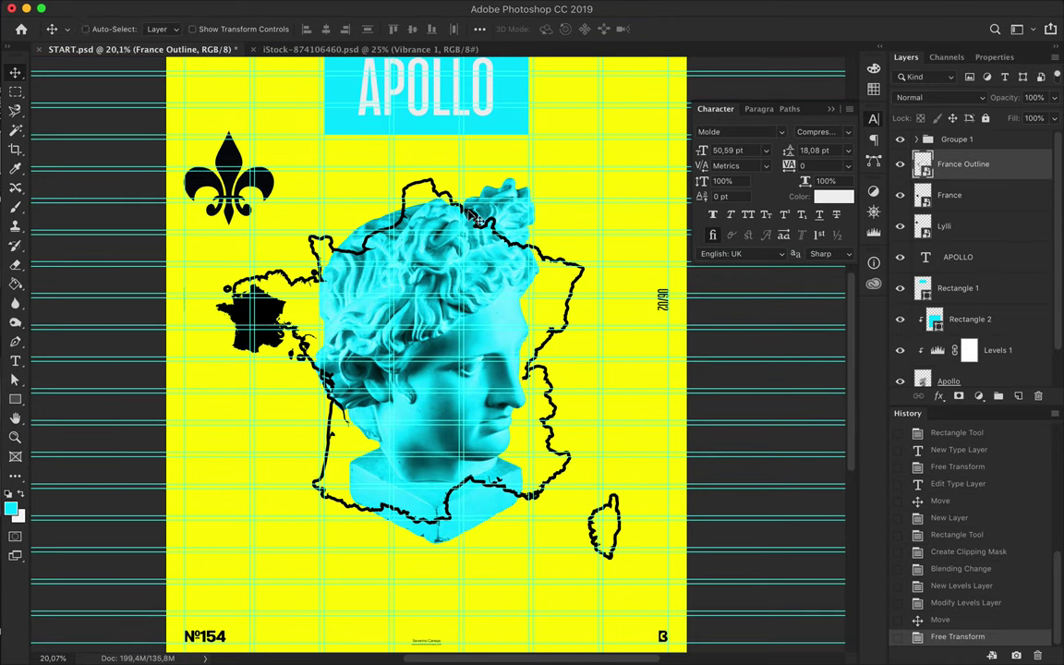
Step: Try enlarging the solid France silhouette over the statue's face and rasterizing it, and undo these changes
left_click(249, 323)
key("ctrl+t")
left_click_drag(253, 322, 434, 360)
key("Return")
right_click(922, 189)
left_click(987, 197)
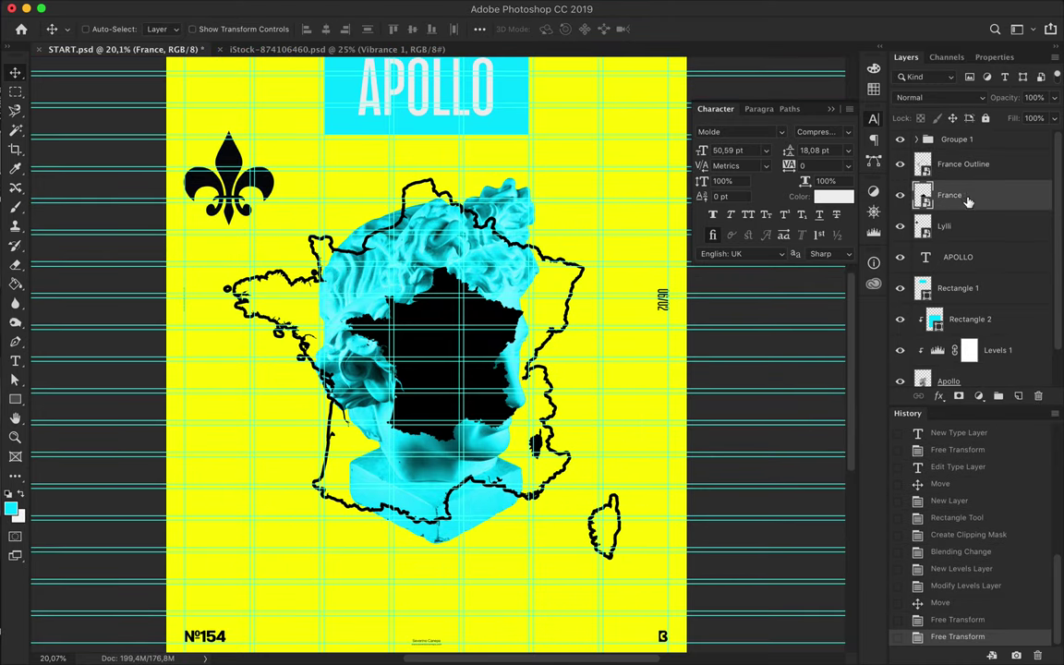
key("ctrl+alt+z")
key("ctrl+alt+z")
key("ctrl+alt+z")
Step: Enlarge the solid France silhouette over the statue and hide both France layers
key("ctrl+t")
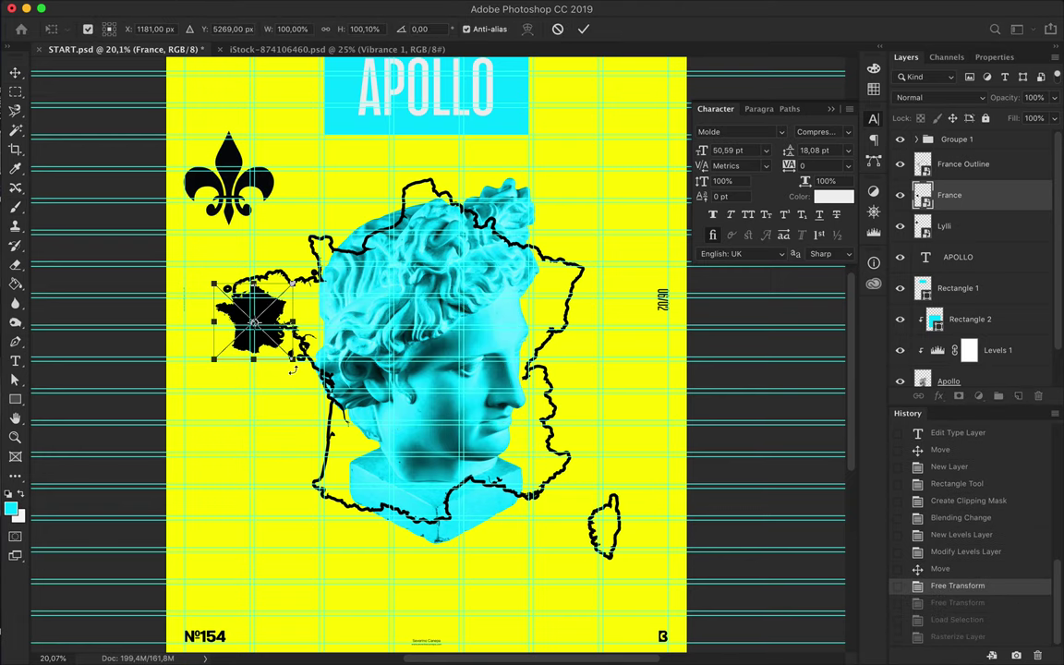
left_click_drag(259, 452, 461, 356)
key("Return")
left_click(900, 163)
left_click(901, 195)
Step: Group the APOLLO text and its cyan rectangle under the name Title
left_click(958, 257)
left_click(951, 288, "shift")
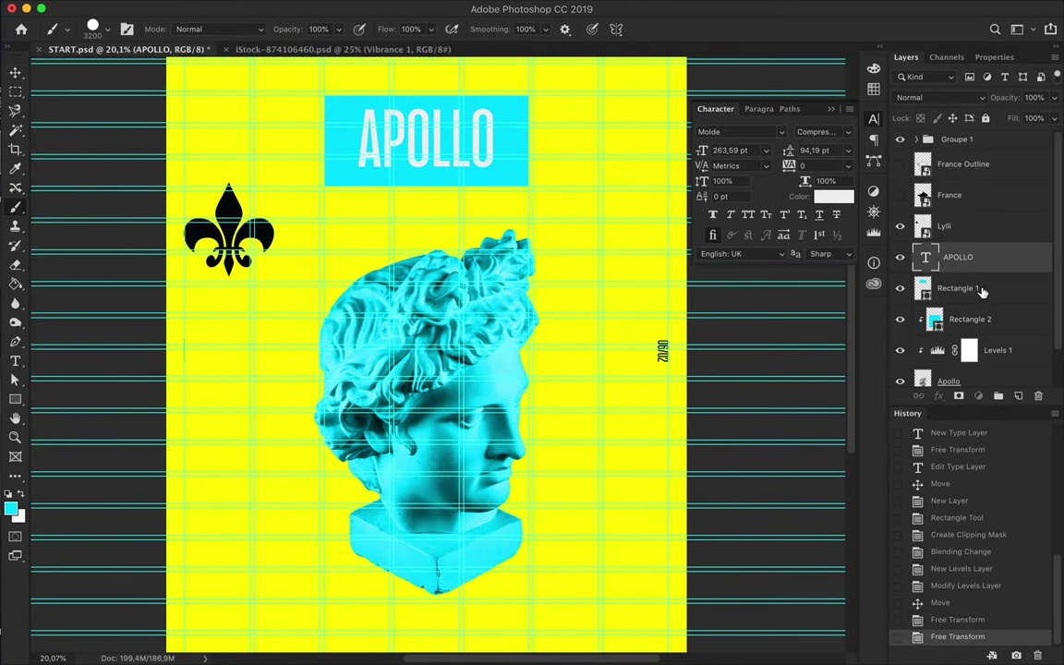
key("ctrl+g")
type("le")
Step: Group the statue, its Levels adjustment and the cyan rectangle as Apollo, and merge these layers into one
left_click(961, 275)
left_click(949, 337, "shift")
key("ctrl+g")
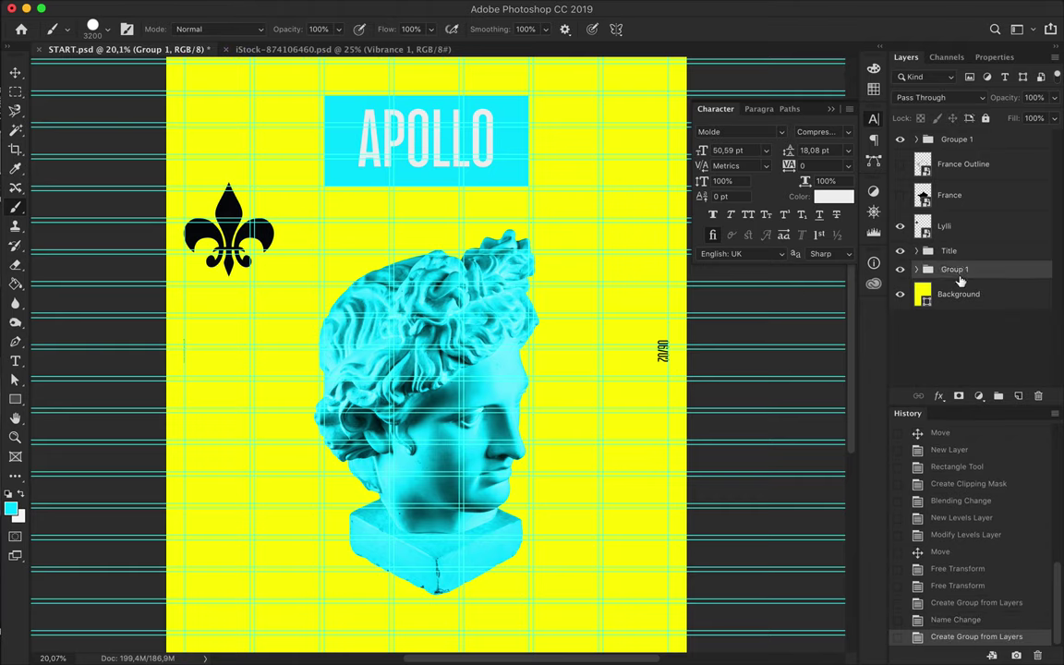
left_click(915, 269)
key("ctrl+e")
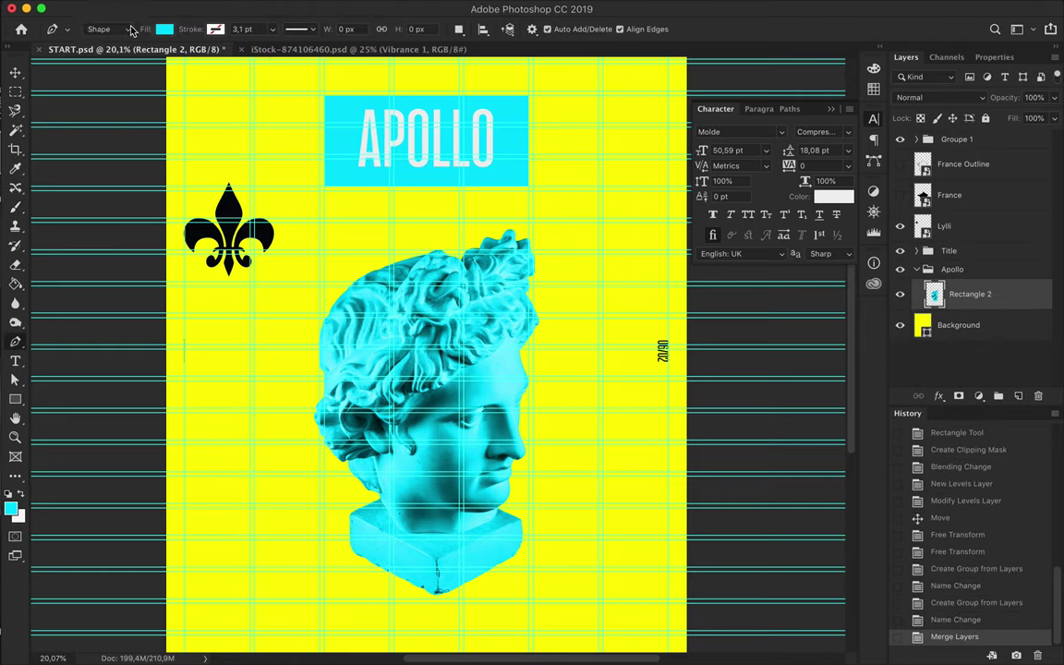
Step: Select the upper part of the statue's head with a Pen path and copy it onto a new layer
key("ctrl+Return")
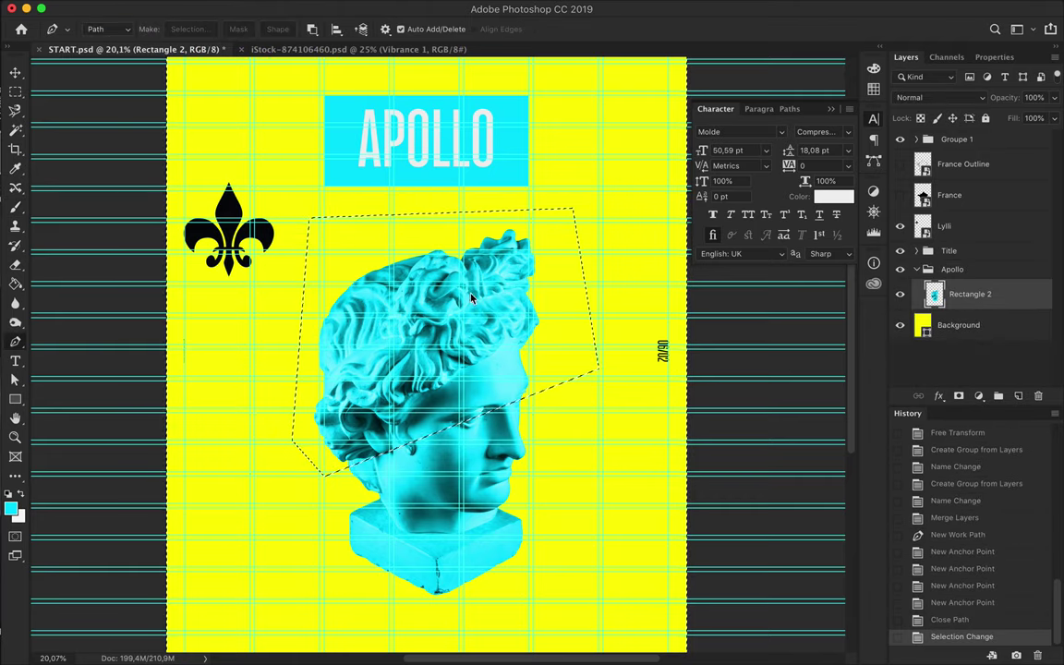
key("ctrl+shift+i")
key("ctrl+c")
key("ctrl+v")
Step: Duplicate the head piece into three offset copies and shift them to form stepped slices across the face
key("v")
left_click_drag(450, 362, 504, 306)
key("ctrl+plus")
left_click(975, 325, "shift")
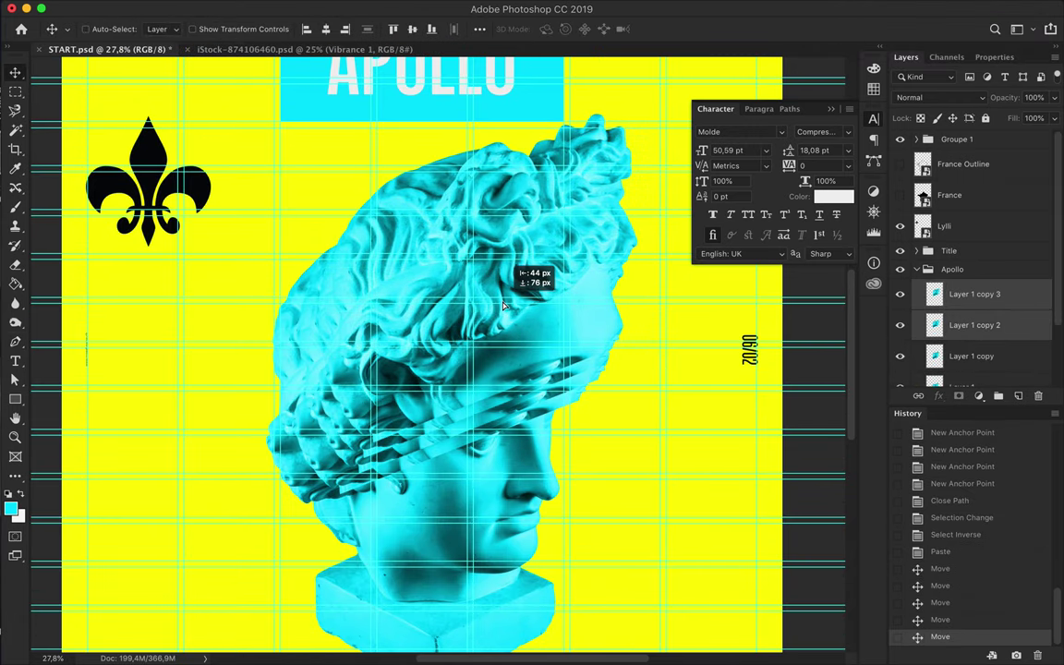
left_click_drag(628, 310, 566, 297)
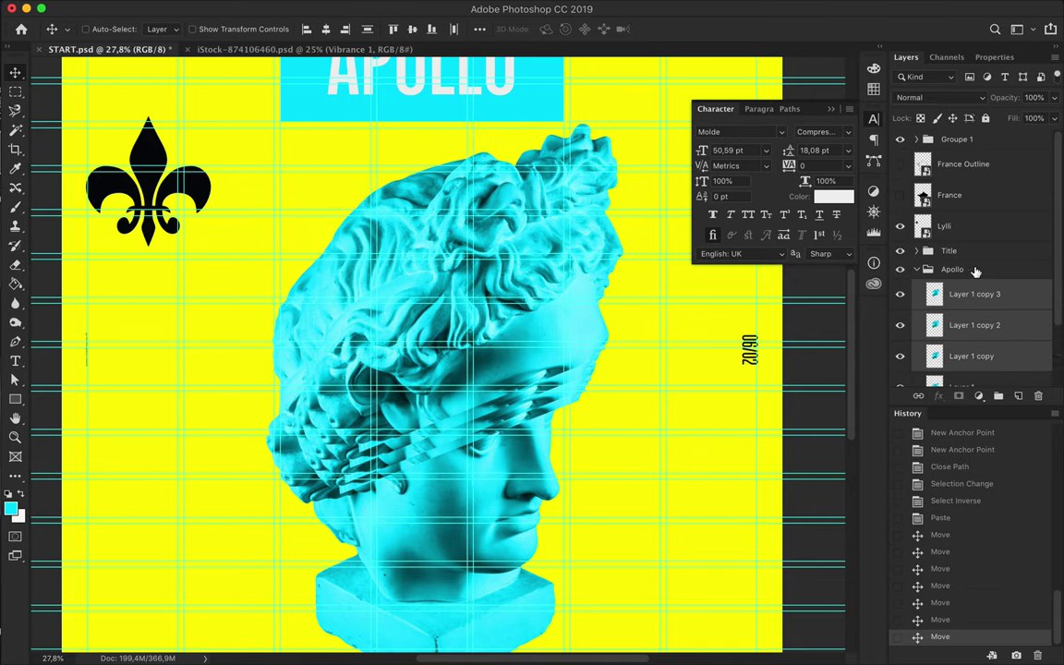
Step: Draw a diagonal Pen shape line across the hair with no fill and a 23.1 pt yellow stroke, above the top head slice
left_click(976, 271)
left_click(915, 269)
left_click(979, 298)
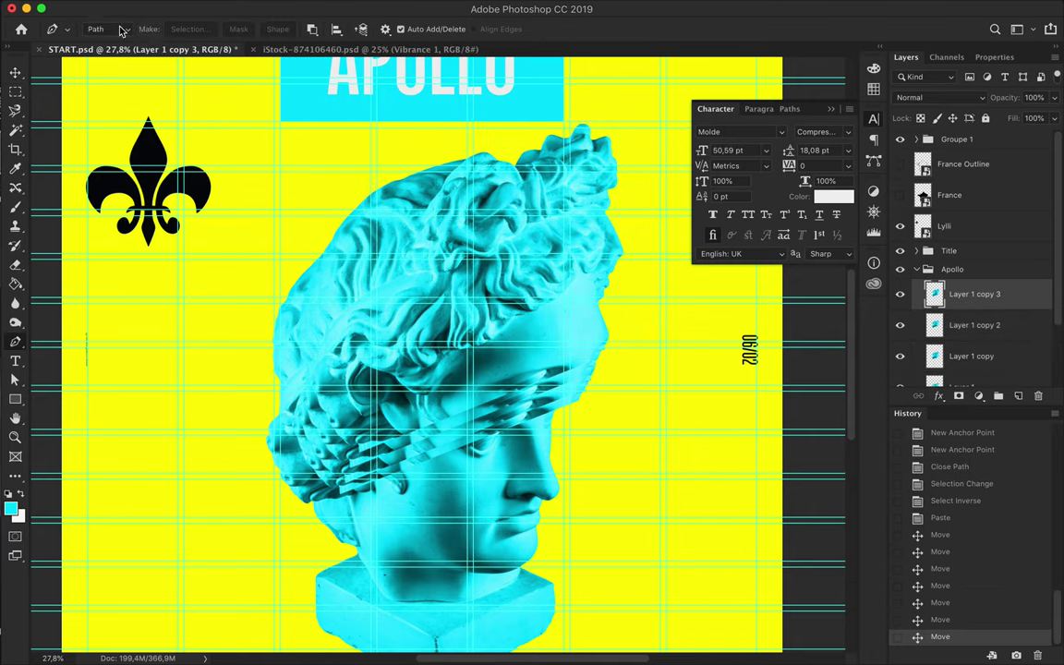
left_click(120, 31)
left_click(101, 45)
left_click(165, 28)
left_click(215, 29)
key("Escape")
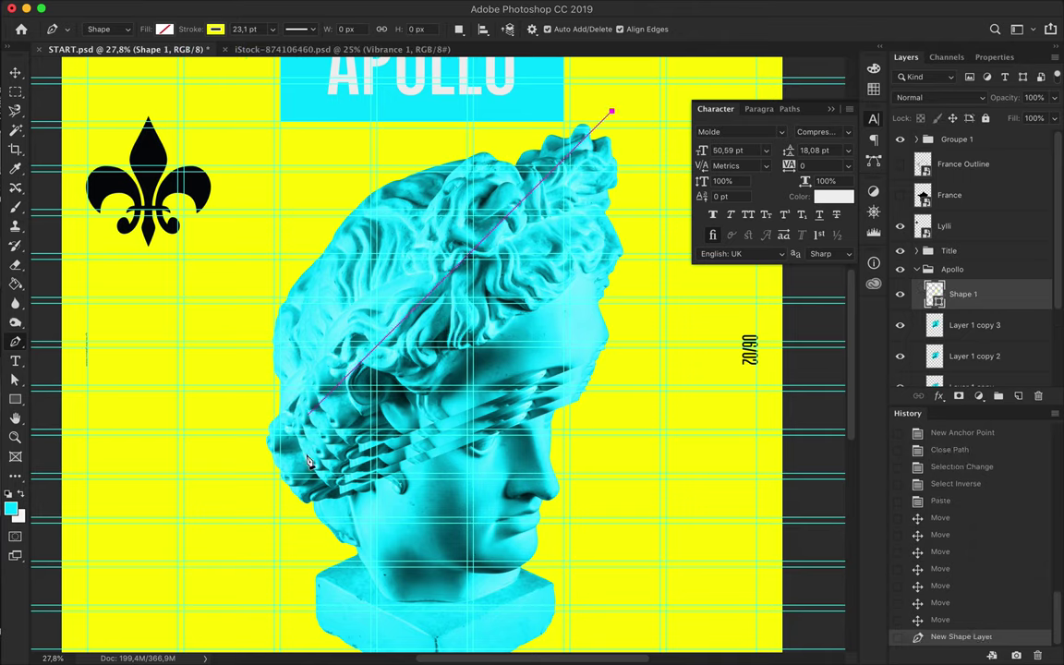
left_click(270, 447)
Step: Draw a second yellow diagonal line, place it beneath the top head slice and move it down across the neck
key("a")
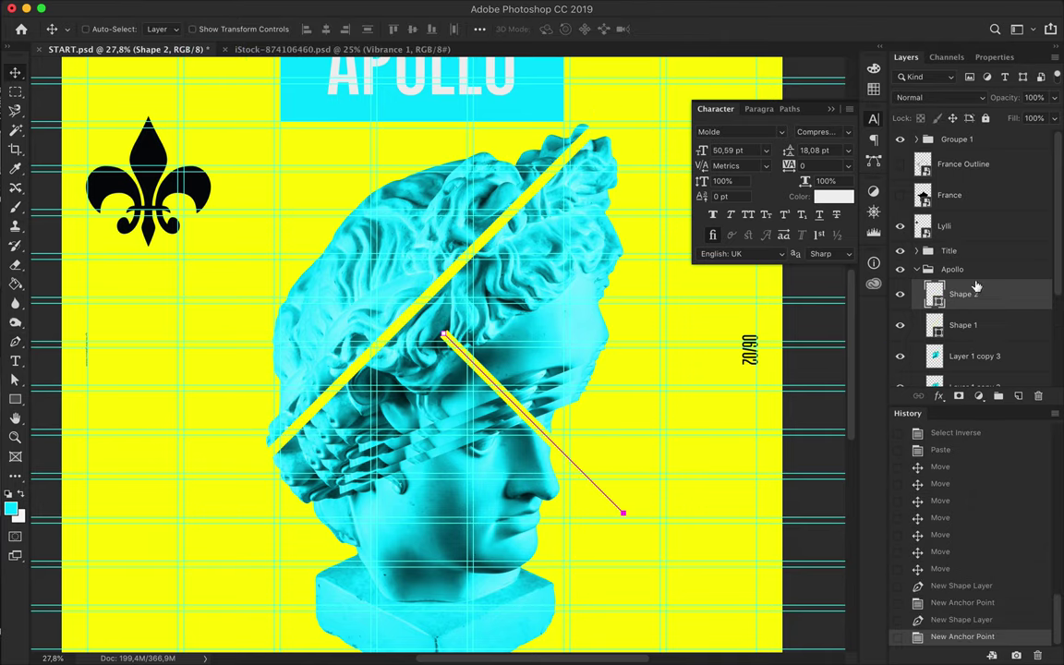
left_click_drag(979, 286, 979, 371)
left_click_drag(545, 443, 484, 565)
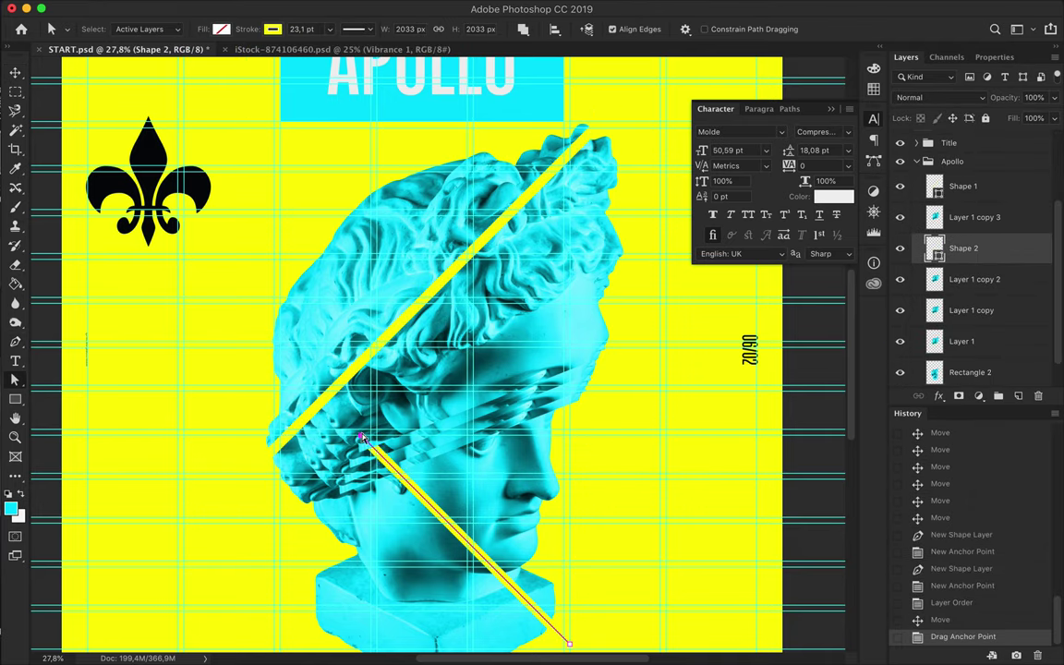
Step: Thicken both yellow lines, shift the lower one slightly, and set its stroke width to 123.09 pt
key("Return")
key("v")
left_click_drag(415, 487, 446, 491)
key("a")
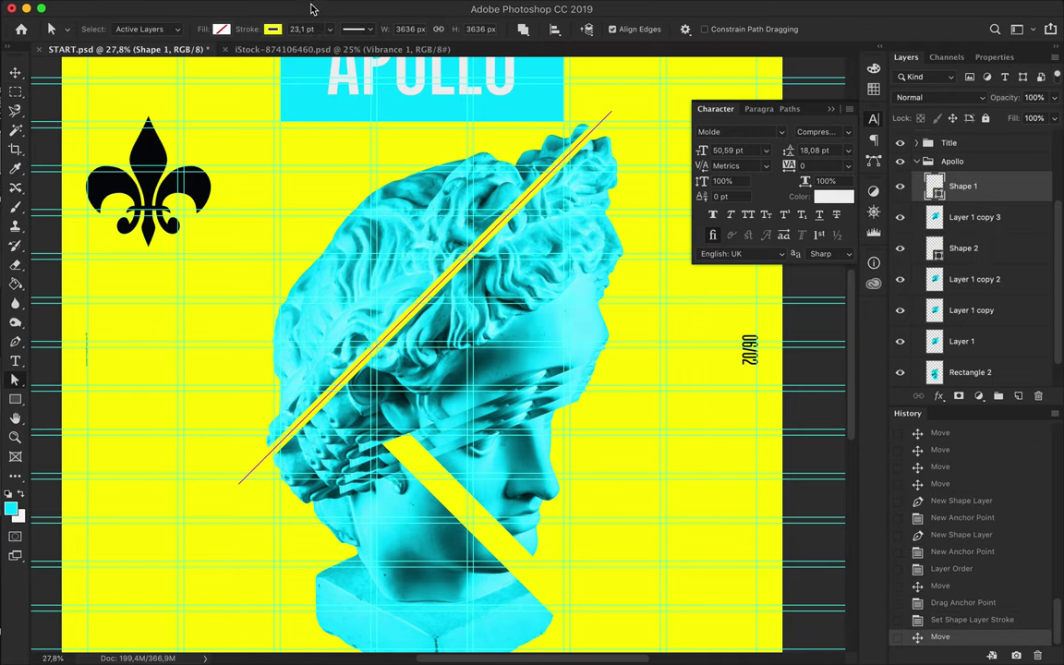
left_click(314, 29)
left_click(463, 504)
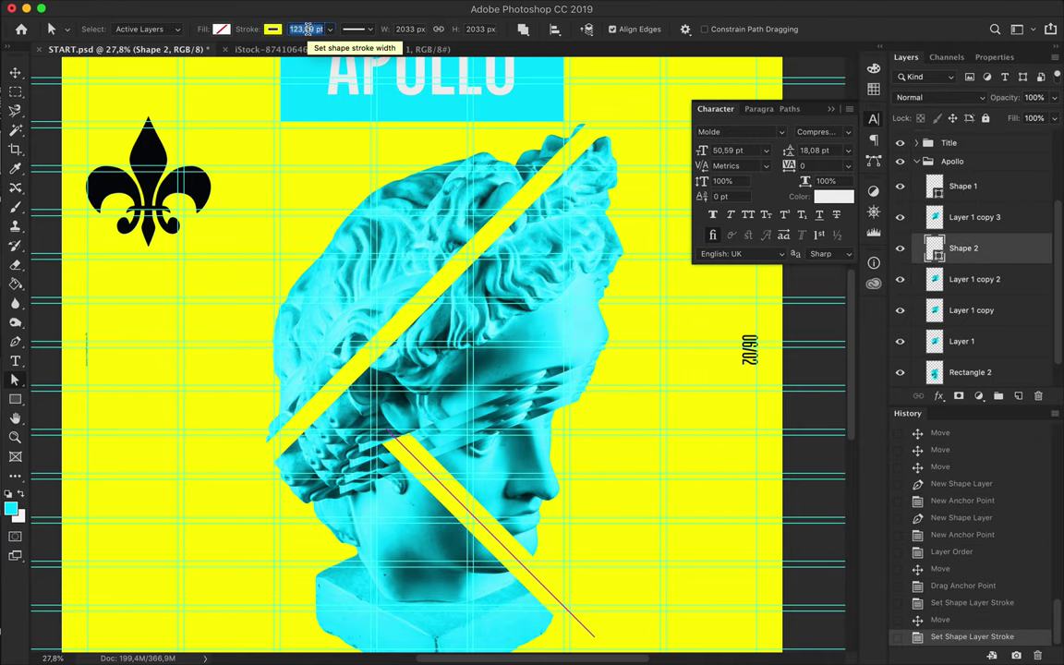
key("Return")
Step: Select both line shapes and all head slices and nudge them slightly upward together
key("v")
scroll(606, 458, "down", 3)
scroll(962, 241, "up", 1)
left_click(963, 212)
scroll(962, 277, "down", 1)
left_click(962, 309, "shift")
left_click_drag(541, 409, 545, 397)
scroll(606, 435, "down", 5)
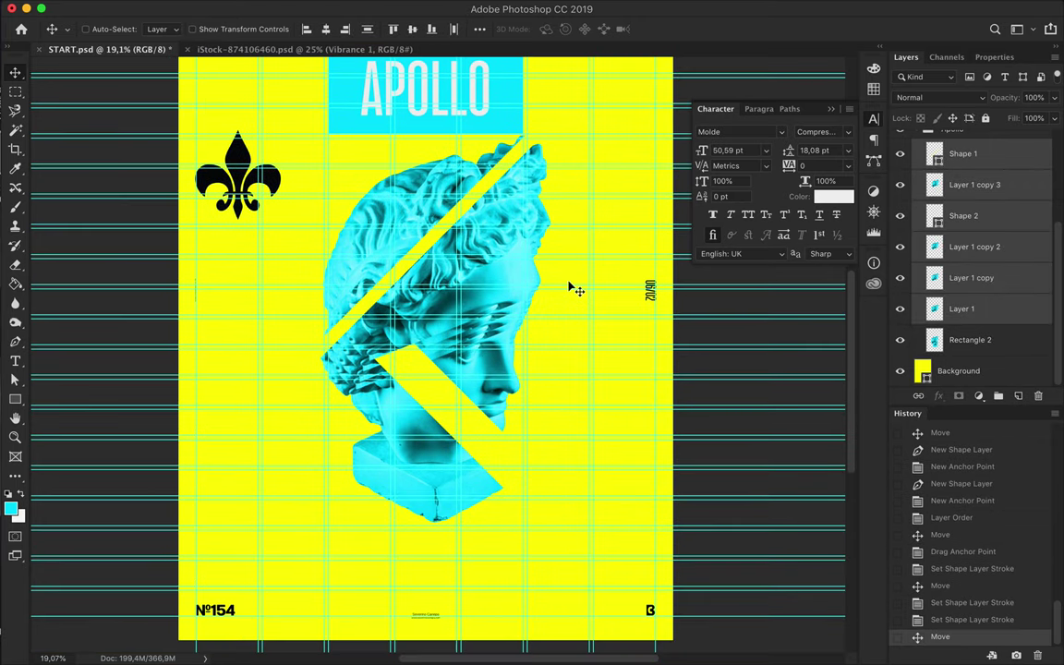
Step: Rasterize the fleur-de-lis and paint it cyan within its own outline
scroll(369, 341, "up", 4)
left_click(242, 351)
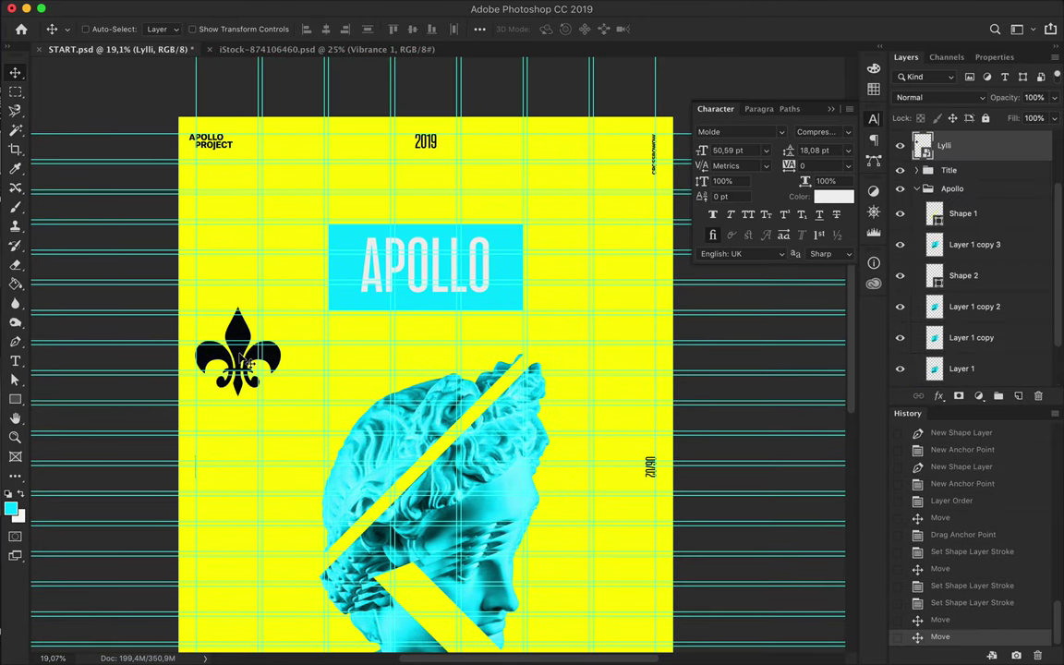
key("b")
key("ctrl+d")
Step: Shrink the fleur-de-lis and place it just left of the APOLLO title box
key("v")
scroll(238, 352, "up", 3)
left_click_drag(237, 352, 286, 199)
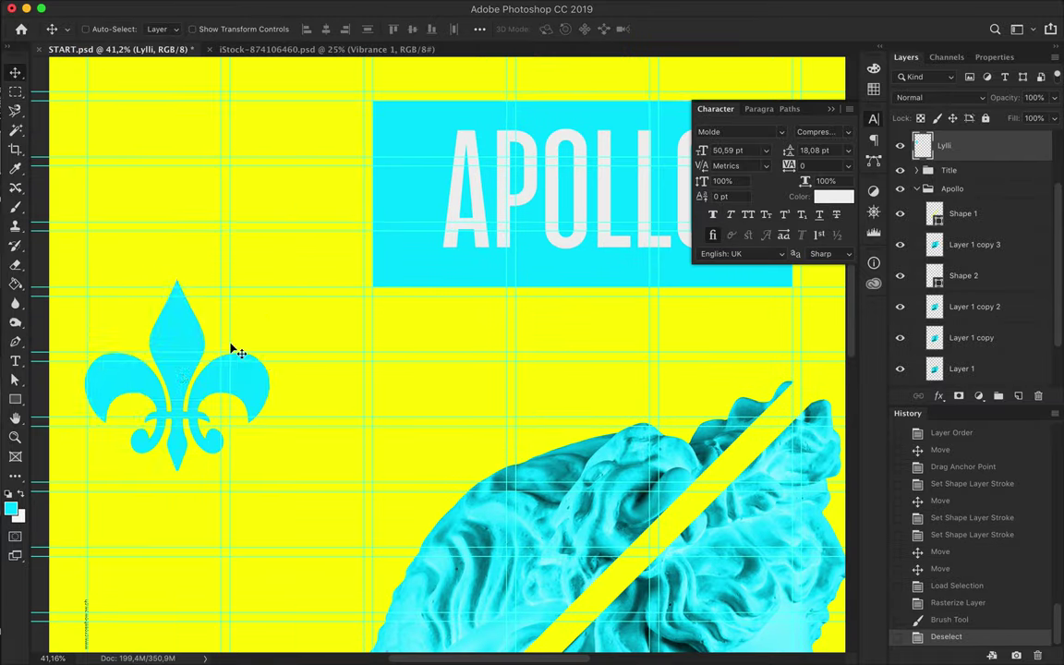
key("ctrl+t")
left_click_drag(357, 297, 343, 192)
key("Return")
Step: Duplicate the small fleur-de-lis to the other side of the title box and hide the guides
scroll(237, 208, "right", 5)
left_click_drag(106, 185, 577, 180, "alt")
scroll(549, 360, "down", 3)
scroll(549, 361, "down", 3)
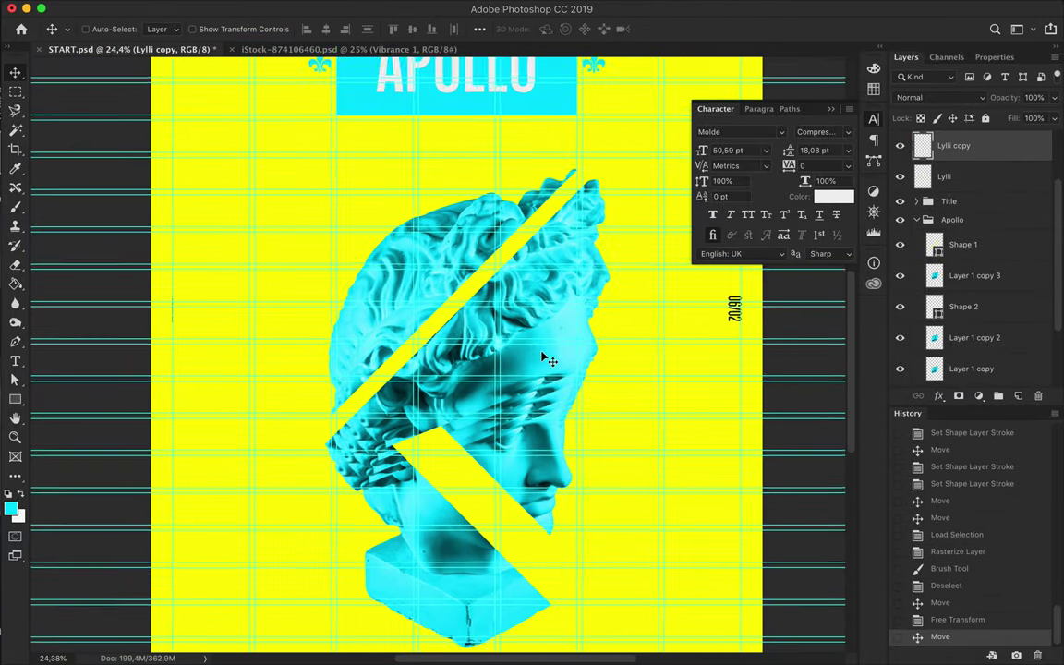
scroll(546, 357, "up", 2)
scroll(273, 230, "down", 1)
key("ctrl+semicolon")
Step: Add the text "#154" below the statue's base
scroll(341, 253, "down", 3)
key("t")
left_click(508, 471)
type("#154")
key("Escape")
key("v")
Step: Change the font style of the #154 text and set its colour to cyan 00e0ff
key("t")
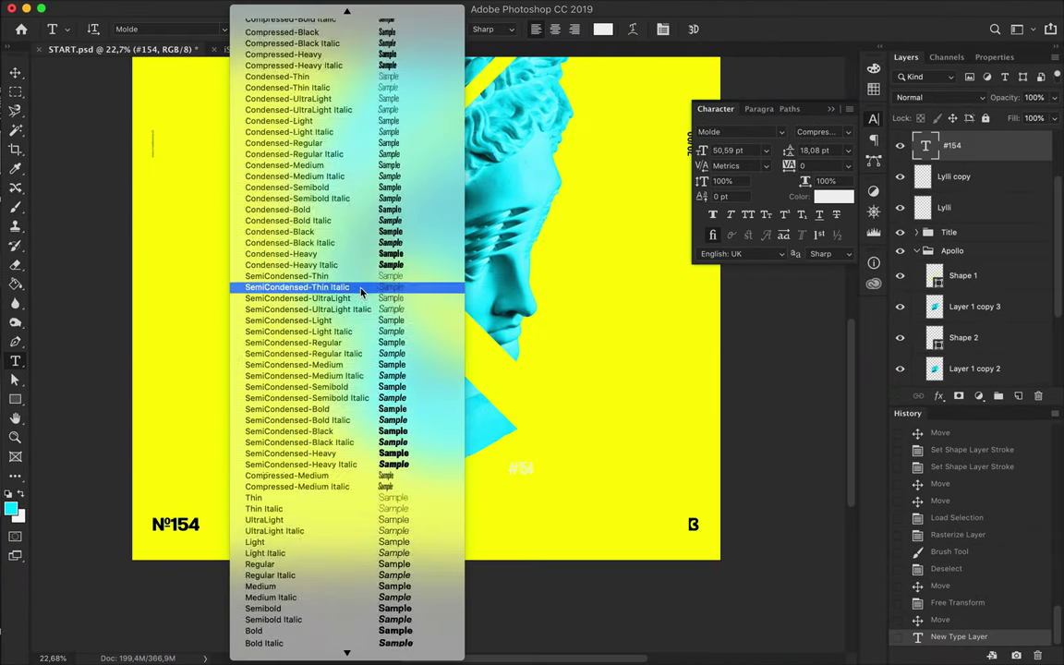
left_click(602, 28)
left_click(785, 73)
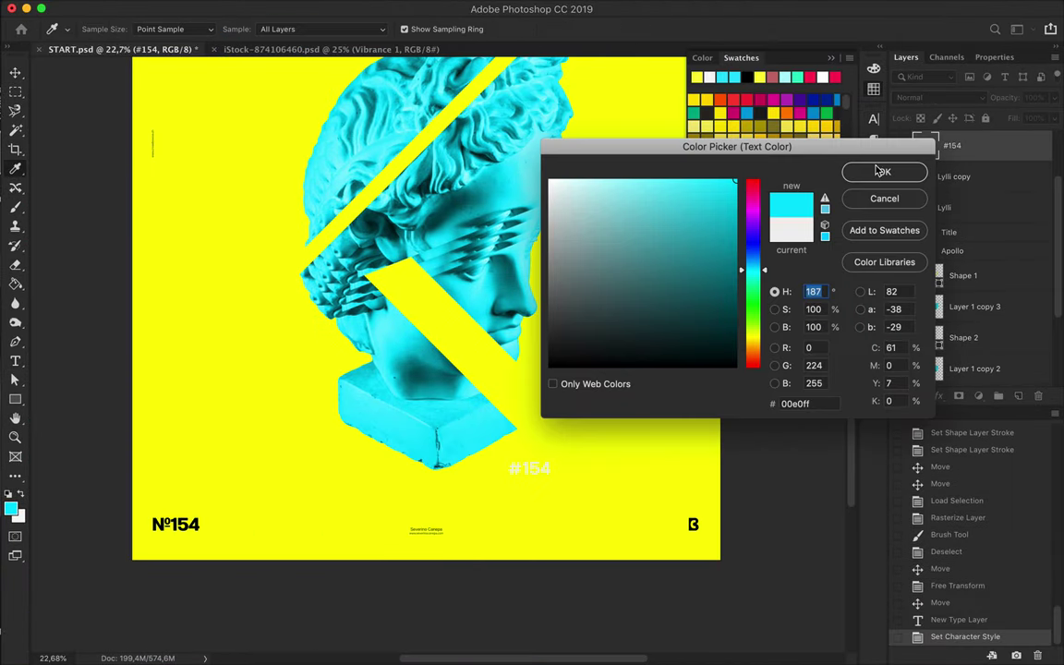
left_click(884, 171)
key("v")
key("Return")
Step: Move the #154 text into the wide yellow band across the statue's neck
key("v")
scroll(558, 534, "up", 2)
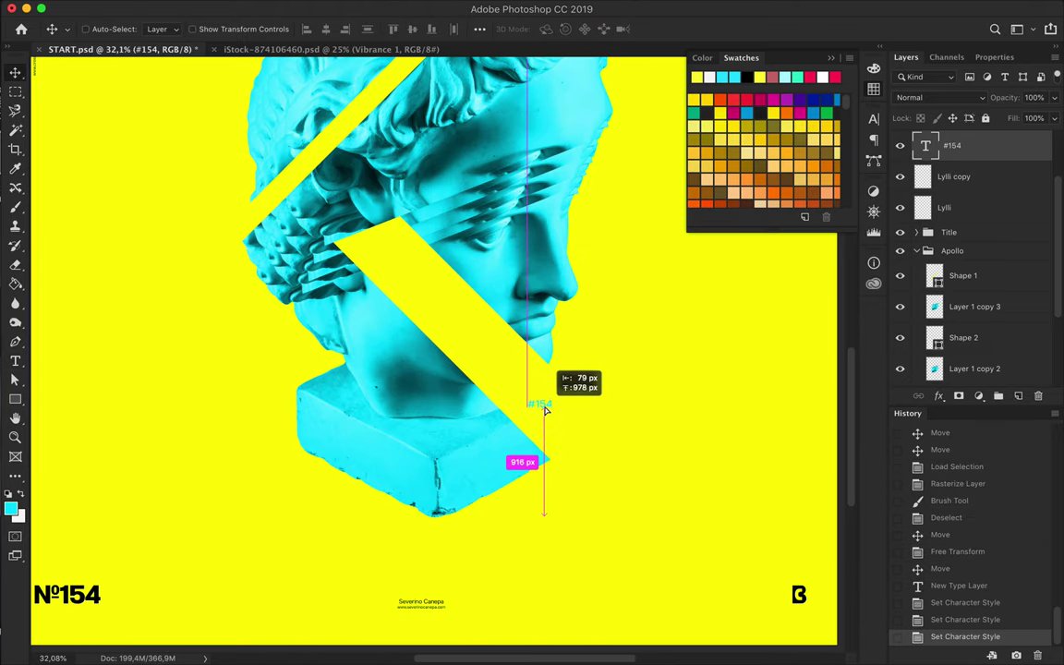
left_click_drag(545, 410, 463, 316)
scroll(468, 332, "down", 2)
Step: Duplicate #154 beside the hair, change the copy to "DAILY POSTER DESIGN CHALLENGE APOLLO 365°" on six lines, and set its leading to 20 pt
scroll(427, 375, "up", 5)
key("t")
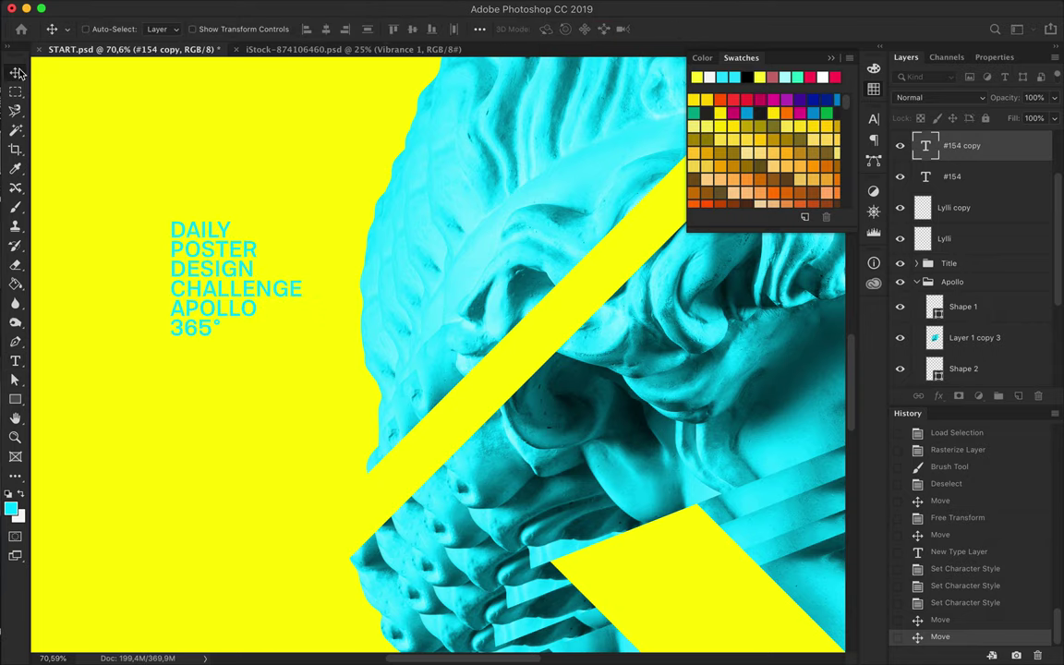
key("super+Return")
left_click(874, 119)
left_click(815, 150)
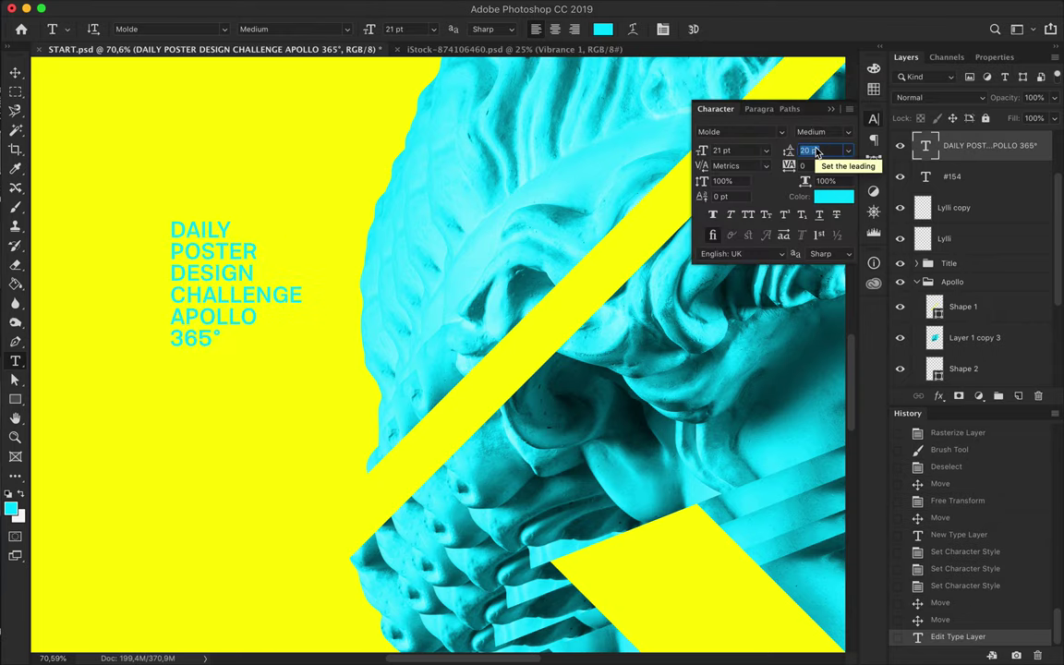
key("Return")
key("v")
Step: Add a cyan "3" and enlarge it to 531.62 pt
key("super+0")
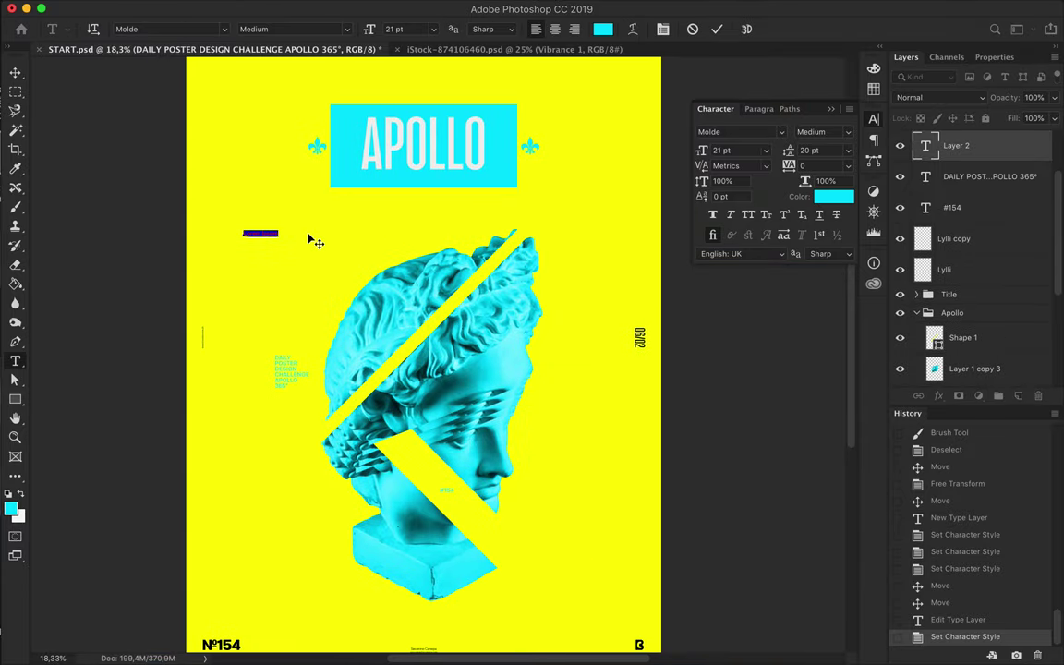
type("3")
key("super+Return")
left_click_drag(376, 352, 244, 234)
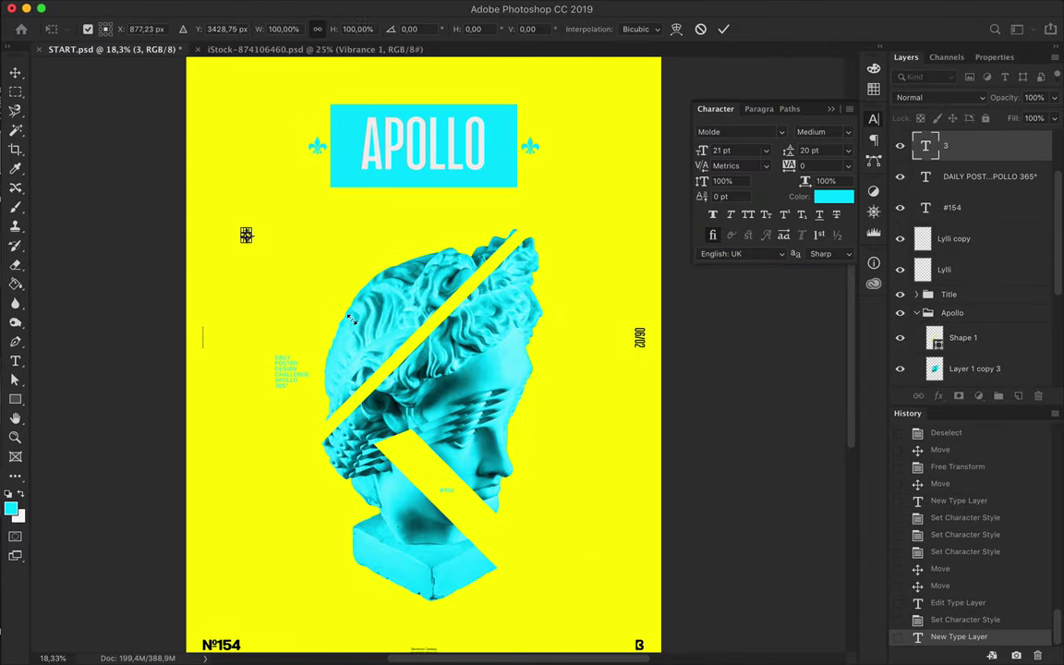
left_click_drag(288, 277, 699, 466)
key("Return")
Step: Change copies of the large number to "6" and "5°" to spread 365° around the statue
double_click(597, 445)
type("6")
double_click(289, 550)
type("5°")
key("super+Return")
Step: Duplicate the large 3 and place the copy so that it runs off the poster's right edge
key("v")
left_click_drag(295, 267, 682, 278)
scroll(565, 280, "down", 2)
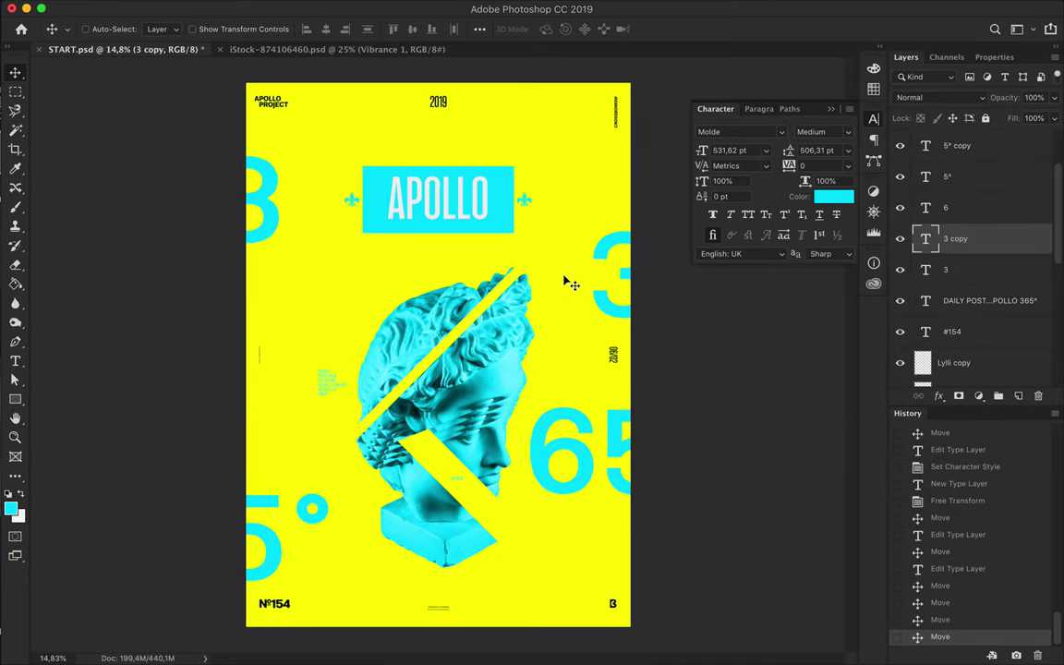
scroll(535, 254, "up", 2)
scroll(535, 242, "down", 3)
scroll(383, 466, "up", 3)
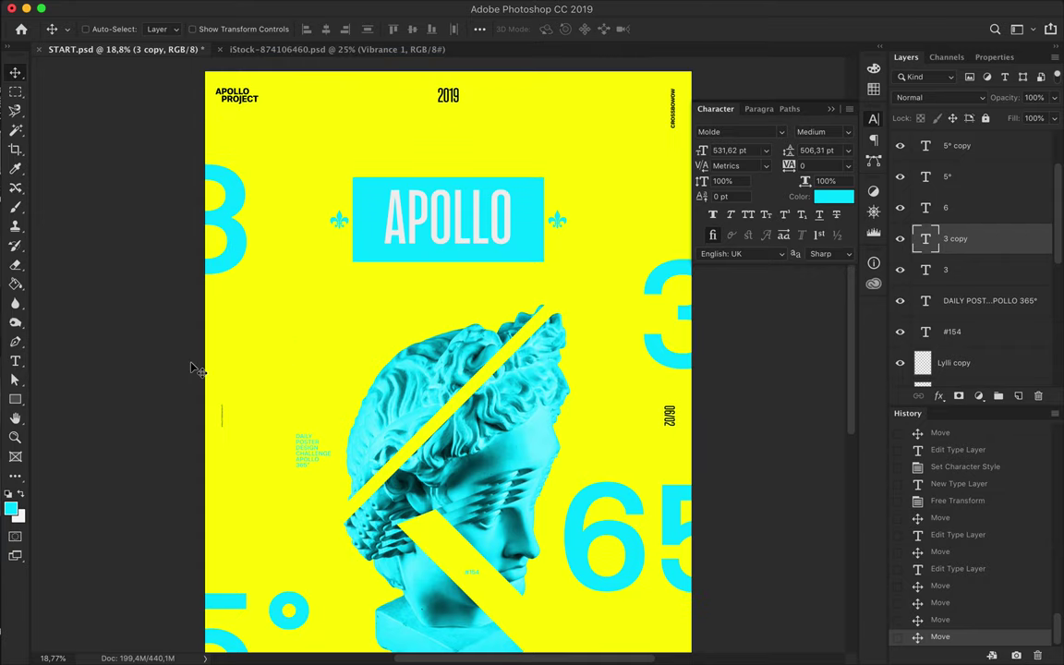
Step: Align the APOLLO text with its title box by vertical centres
left_click(451, 215, "super")
left_click(480, 28)
left_click(469, 63)
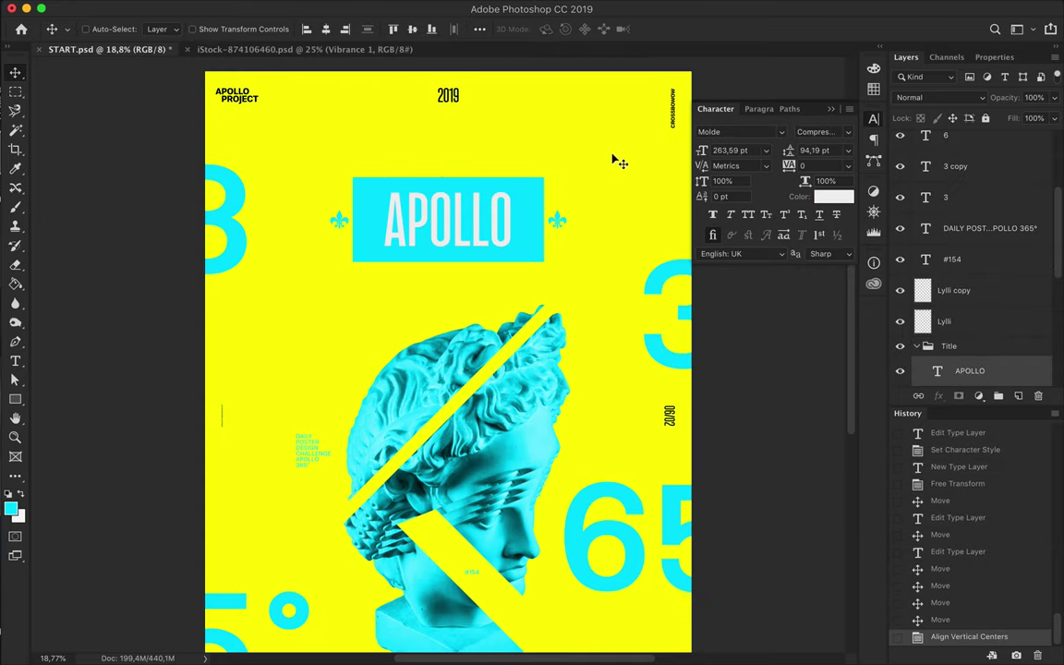
Step: Make the cyan title box behind APOLLO slightly taller
scroll(472, 222, "up", 2)
left_click(472, 221, "super")
key("super+t")
left_click_drag(452, 105, 452, 100)
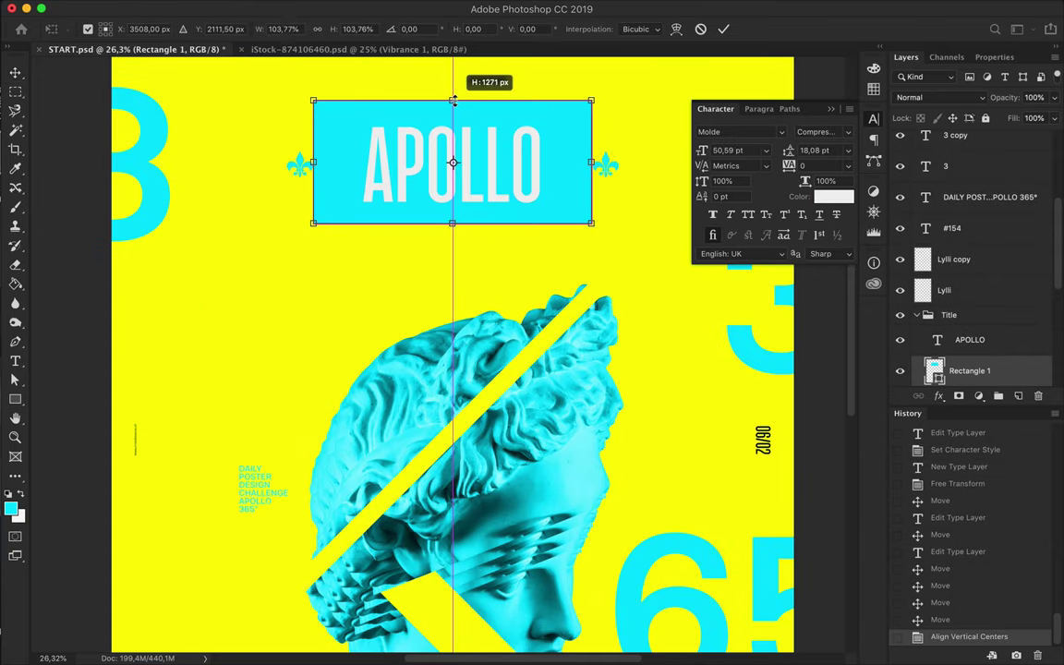
key("Return")
Step: Centre the APOLLO text and the resized title box on each other both horizontally and vertically
left_click(442, 174, "shift+super")
left_click(412, 28)
left_click(325, 29)
scroll(454, 277, "up", 3)
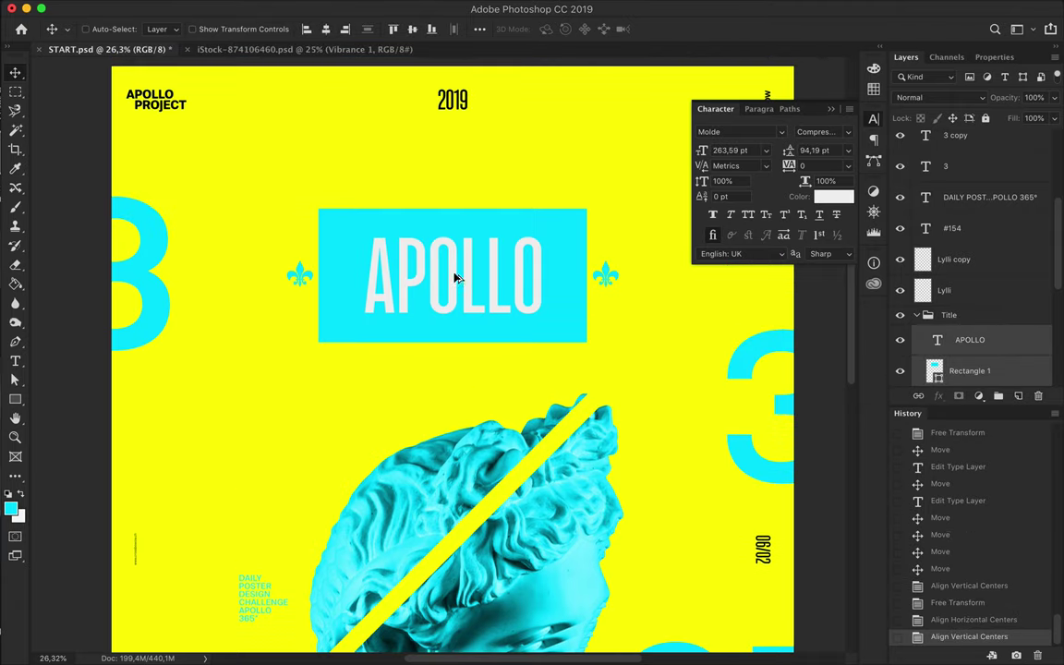
Step: Duplicate the APOLLO text layer, convert the copy to a smart object and rasterize it
left_click_drag(998, 339, 996, 332)
right_click(979, 340)
left_click(835, 441)
right_click(981, 340)
left_click(831, 332)
Step: Paint the rasterized APOLLO copy cyan and move it above the title box
left_click(933, 340, "super")
key("b")
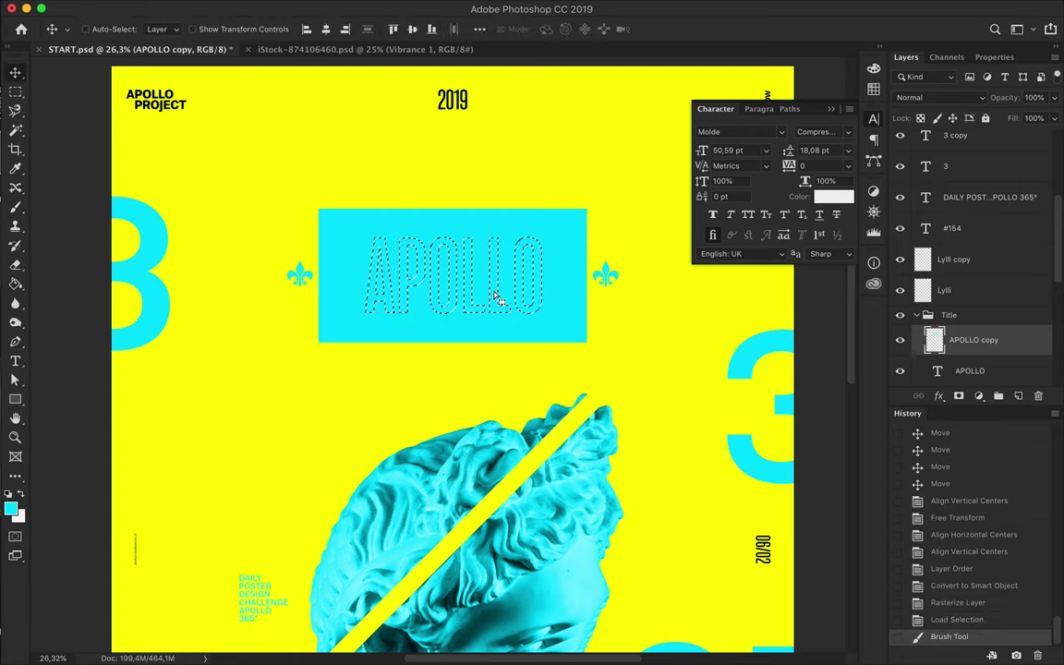
key("ctrl+d")
left_click_drag(494, 296, 397, 152)
Step: Copy the top slice of the cyan APOLLO onto a new layer and place it along the title box's upper edge
key("m")
left_click_drag(236, 88, 365, 125)
key("ctrl+v")
key("v")
left_click_drag(428, 142, 530, 205)
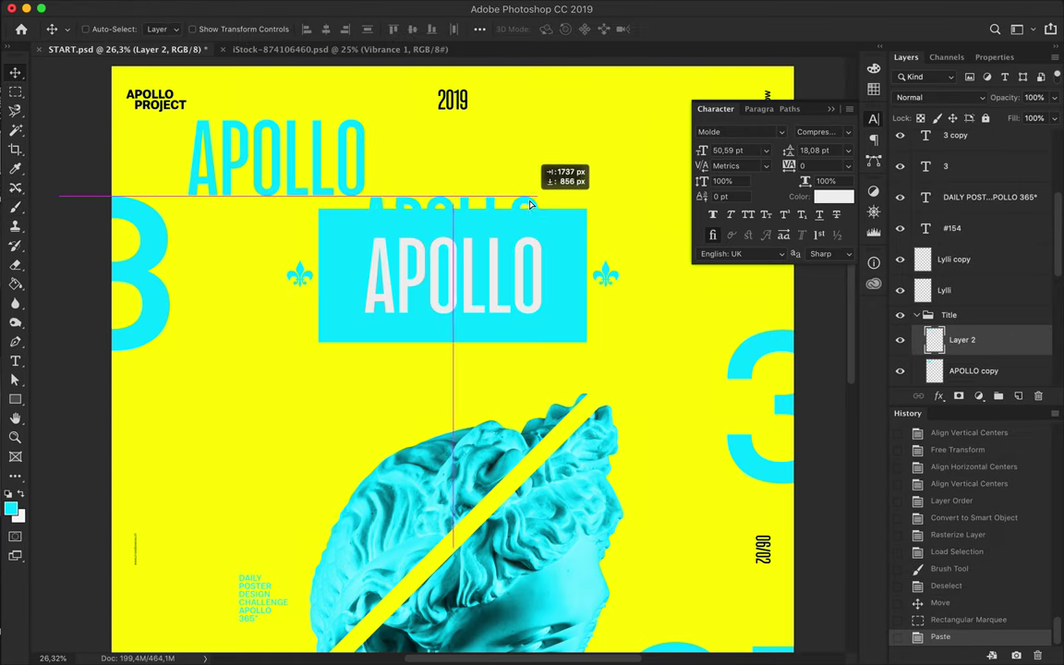
Step: Copy the bottom slice of the cyan APOLLO onto a new layer and place it along the title box's lower edge
left_click(282, 155, "super")
key("m")
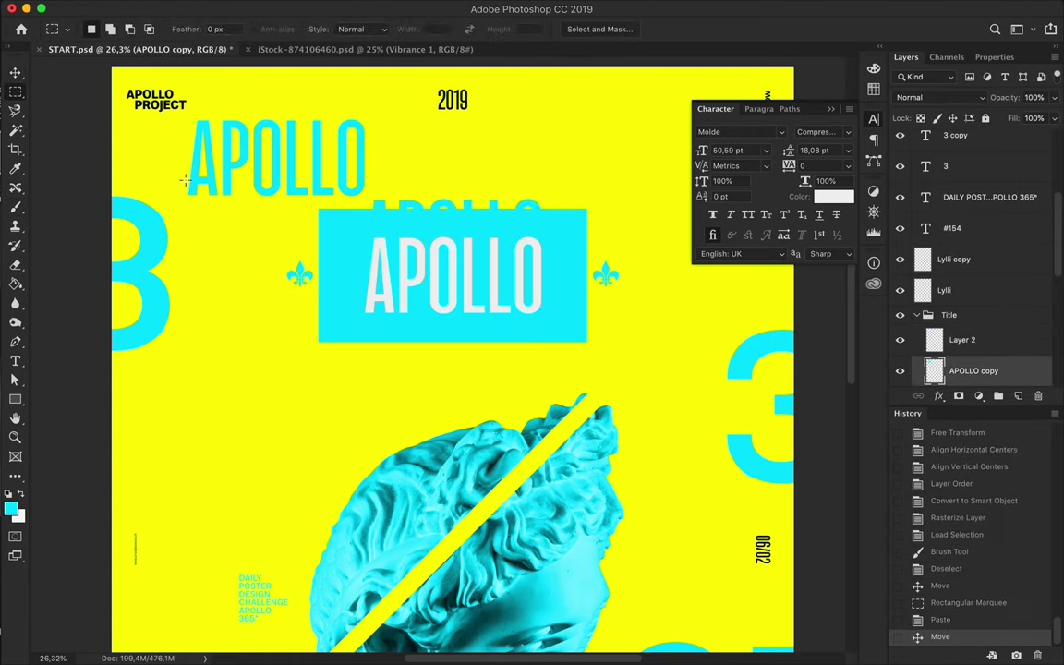
left_click_drag(181, 185, 392, 203)
key("ctrl+c")
key("ctrl+v")
key("v")
key("Up")
Step: Offset the top slice to the title box's right edge and the bottom slice to its left, and delete the leftover cyan APOLLO
left_click(524, 215, "super")
left_click_drag(503, 359, 457, 363)
scroll(513, 274, "up", 3)
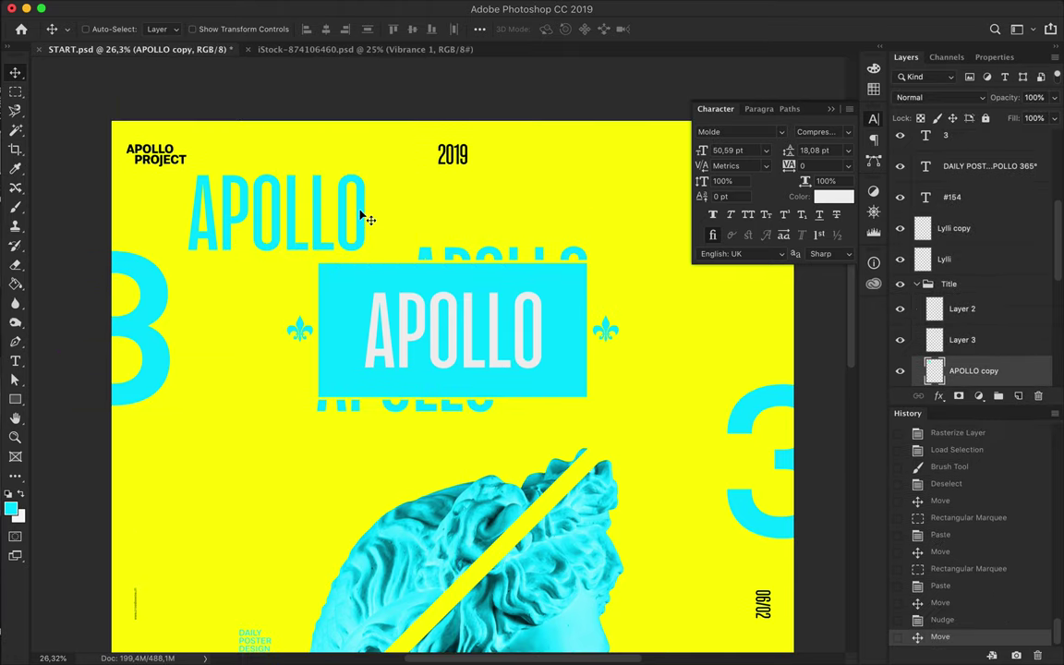
key("Delete")
Step: Collapse the Title group and move both fleur-de-lis layers into it
left_click(916, 284)
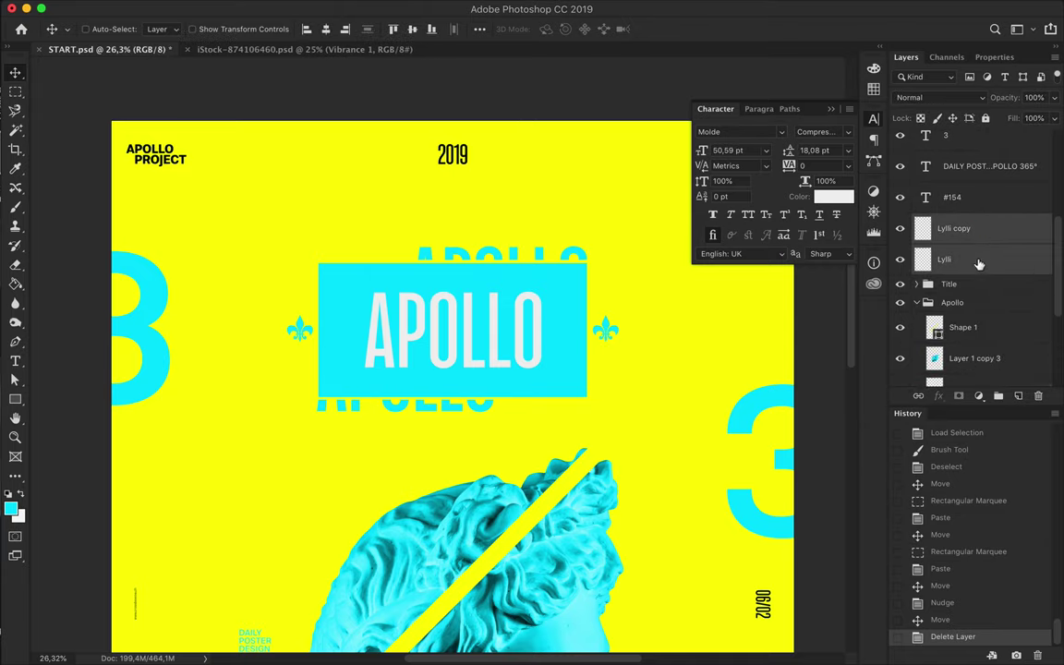
left_click_drag(981, 265, 951, 283)
scroll(462, 420, "down", 6)
key("alt+]")
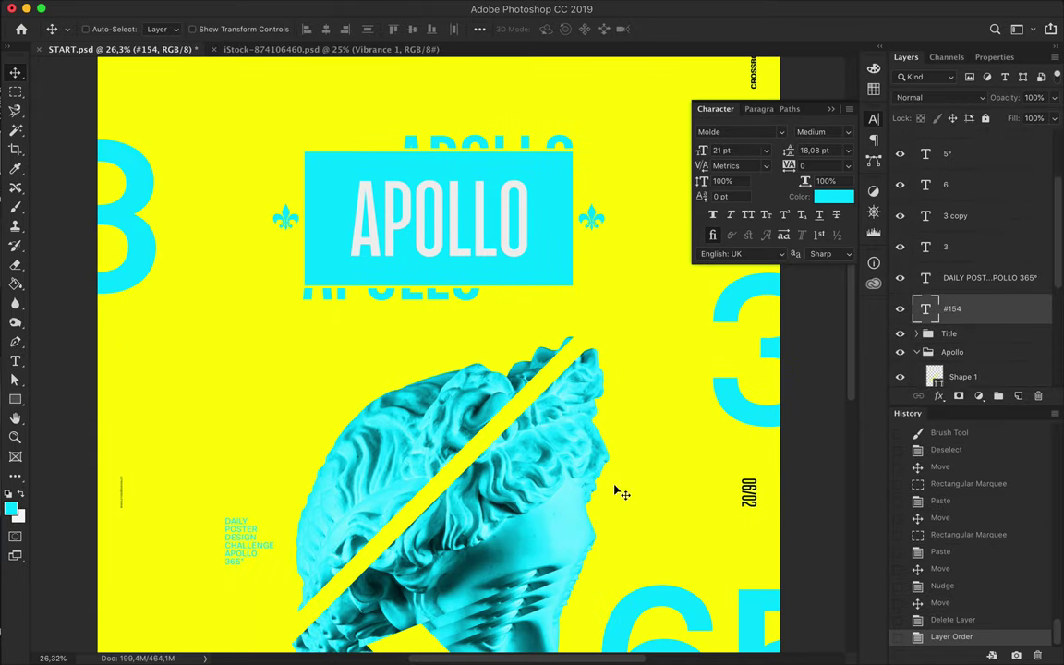
Step: Add a cyan FRENCH KINGS text layer, scaled up to 122,33 pt and set to Semibold
left_click(424, 415)
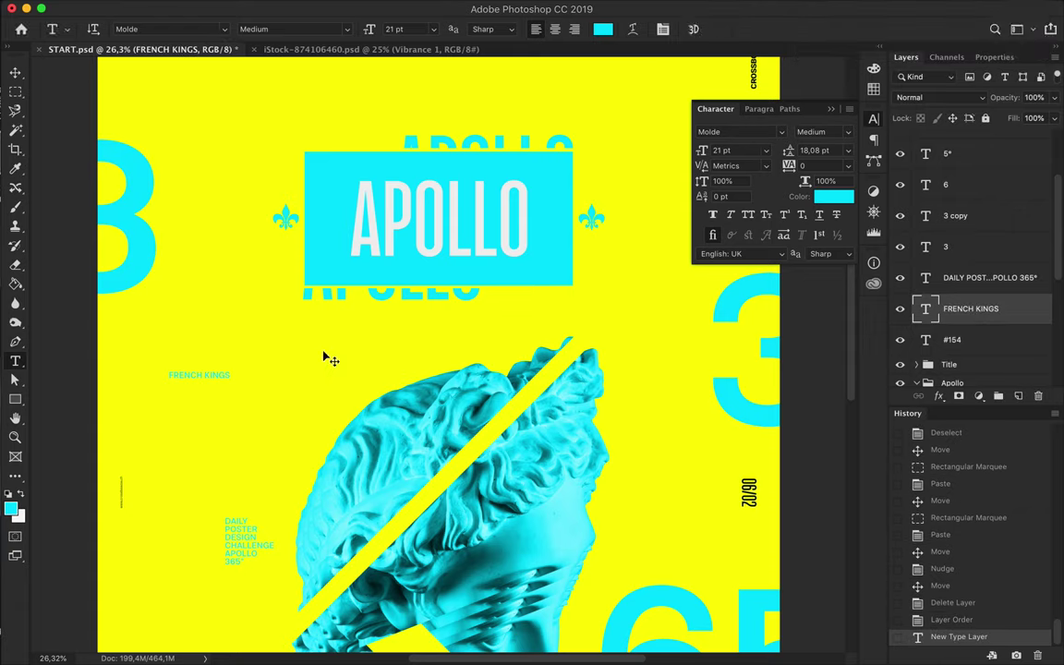
left_click_drag(285, 367, 277, 374)
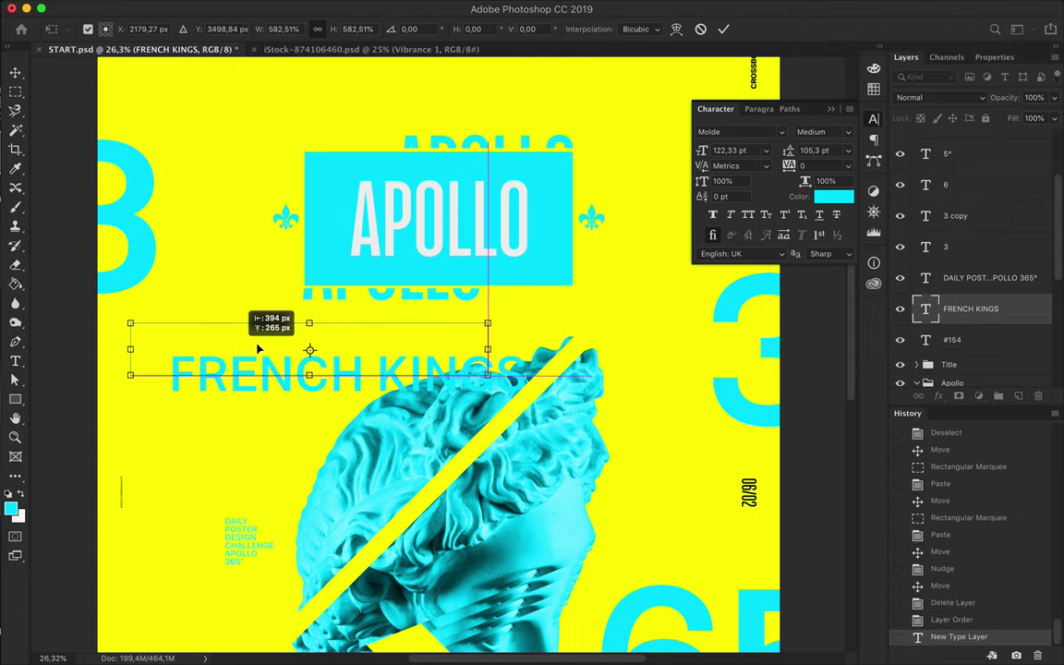
key("Return")
key("Down")
key("v")
Step: Place one FRENCH KINGS below the 3 at the poster's right edge and a copy above the 5° at the left edge
left_click_drag(273, 319, 772, 374)
scroll(249, 305, "down", 1)
left_click_drag(222, 551, 277, 554)
double_click(277, 552)
key("Escape")
key("Right")
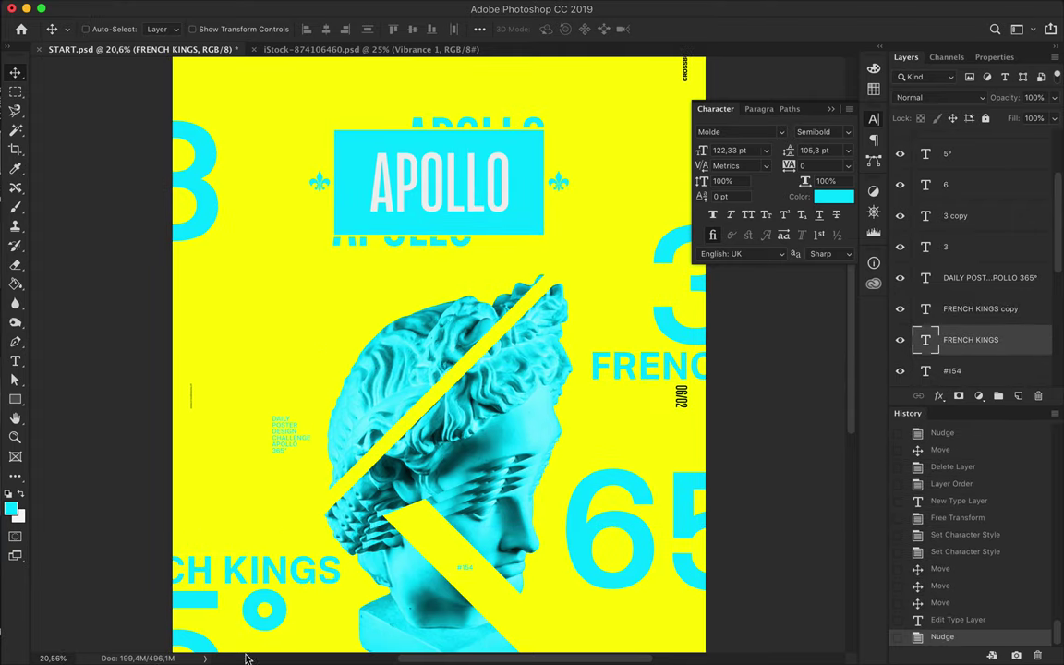
Step: Draw a cyan rectangle without stroke, about 1025 × 744 px, behind APOLLO PROJECT in the poster's upper-left corner
scroll(344, 510, "down", 3)
scroll(341, 511, "up", 4)
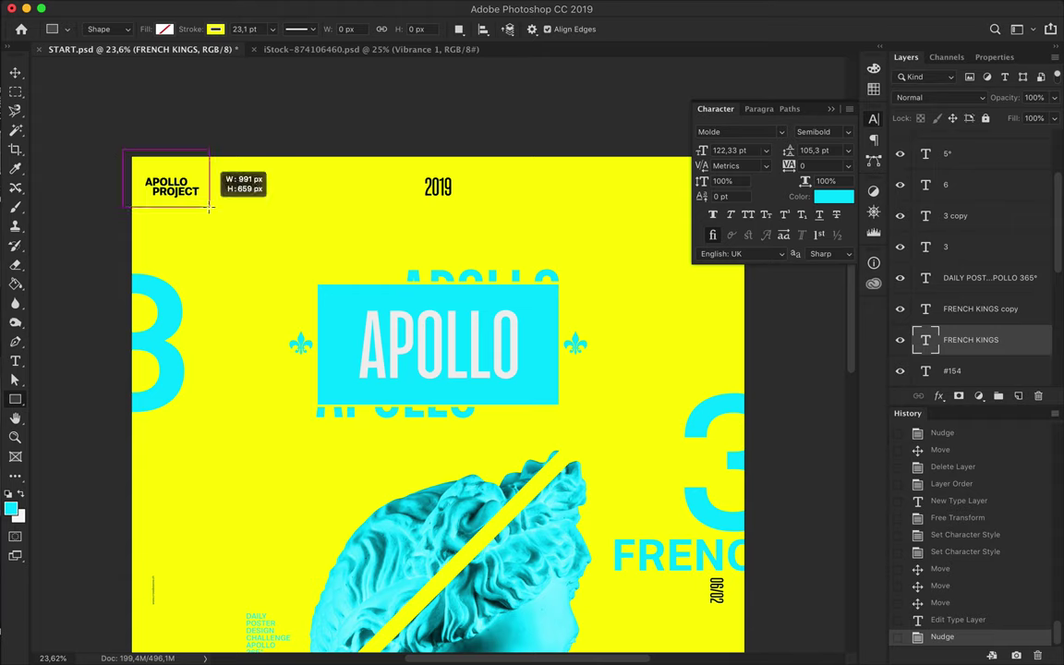
left_click_drag(209, 207, 212, 213)
left_click(215, 29)
left_click(209, 52)
left_click(164, 28)
left_click(166, 107)
key("v")
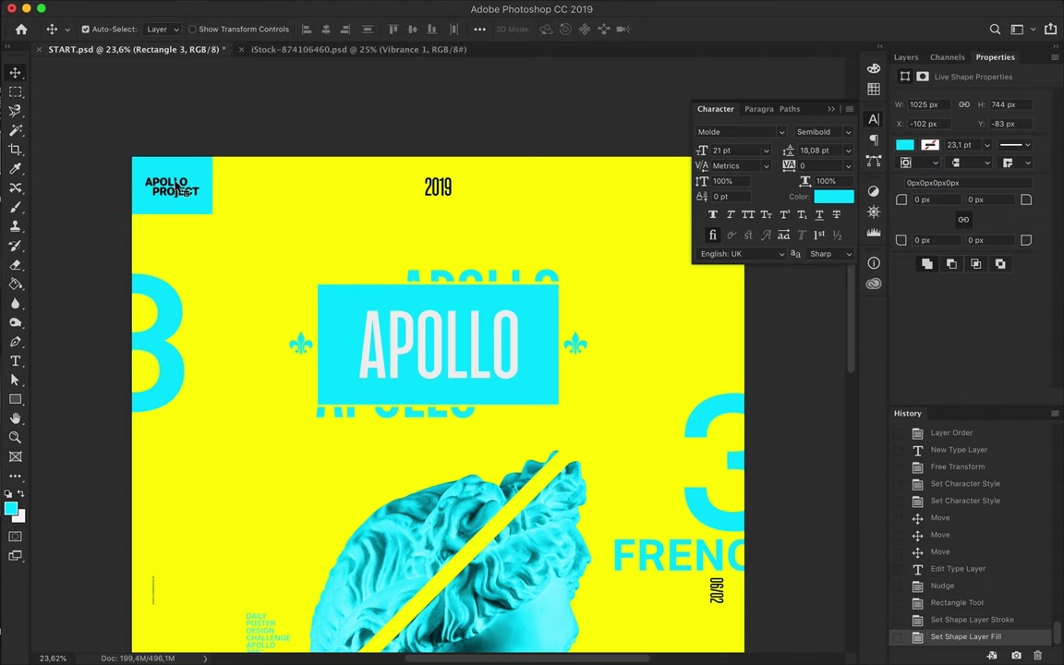
Step: Recolour the APOLLO PROJECT text white
left_click(182, 187)
left_click(999, 247)
left_click(874, 88)
left_click(822, 76)
key("Return")
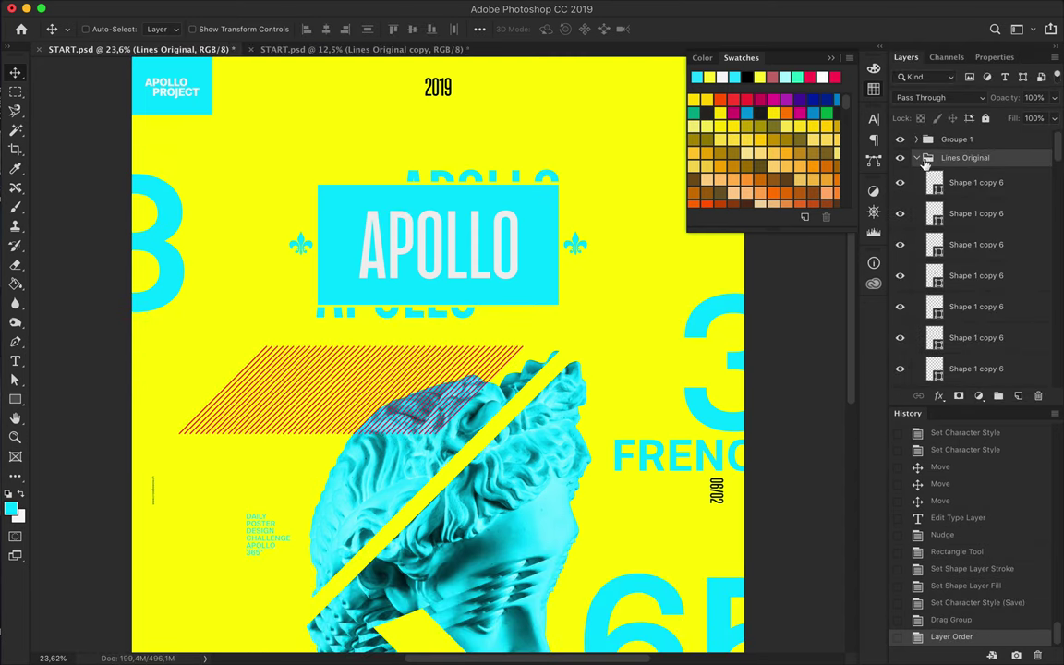
Step: Select the diagonal line shapes in the lines group and extend the hatch pattern to the right with copies
scroll(991, 200, "down", 2)
scroll(988, 217, "down", 5)
scroll(981, 238, "up", 5)
left_click(980, 237)
left_click(981, 237, "shift")
left_click_drag(677, 290, 602, 373)
Step: Give the copied diagonal lines a 3 pt cyan stroke and merge them into one shape layer
left_click_drag(976, 182, 962, 183)
left_click(962, 183)
key("a")
left_click(272, 29)
key("ctrl+e")
scroll(970, 231, "up", 10)
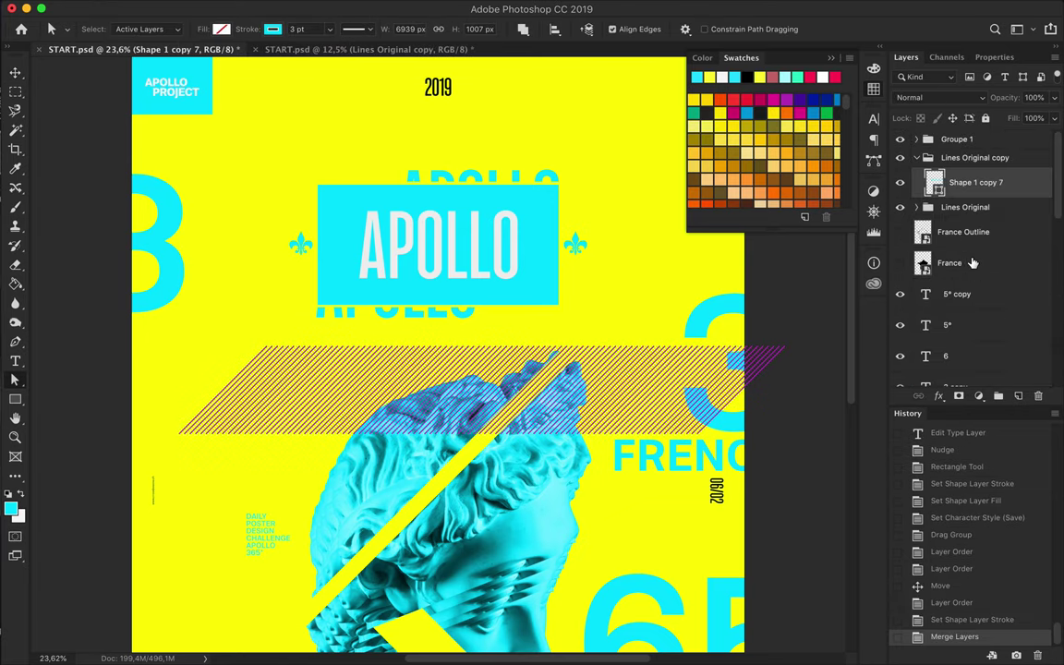
Step: Rasterize the hatch pattern, trim its slanted ends to a rectangle and move it along the poster's top edge beside the cyan block
key("v")
left_click_drag(640, 362, 593, 330)
key("m")
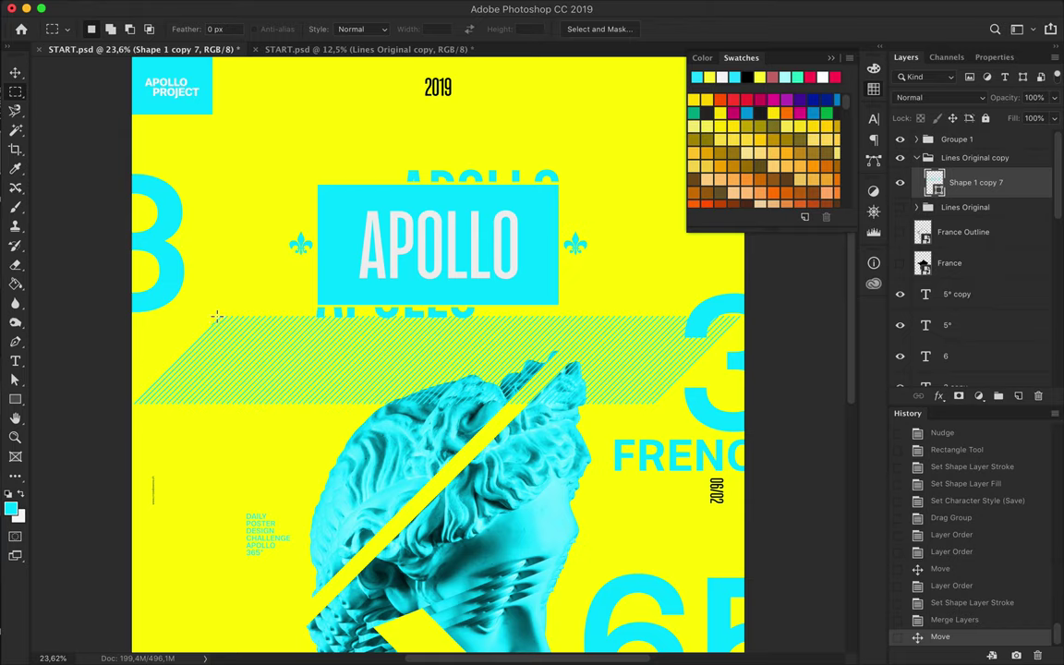
key("Delete")
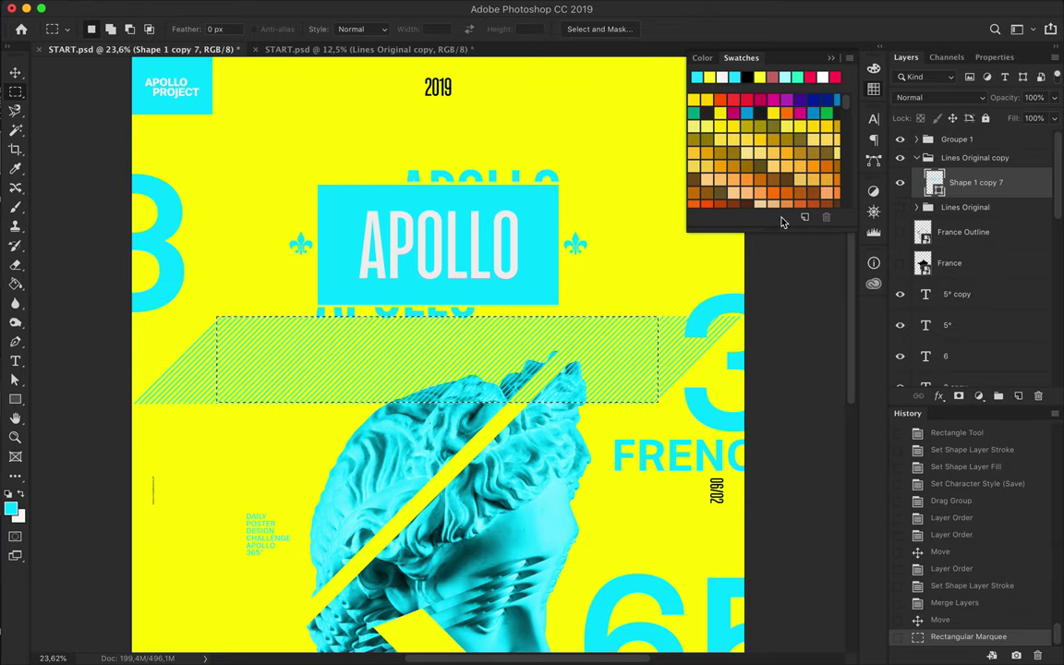
key("Return")
key("ctrl+shift+i")
key("Delete")
left_click_drag(403, 366, 297, 203)
Step: Draw a yellow rectangle without stroke, about 1001 × 817 px, behind 2019 and centre it horizontally
scroll(486, 251, "right", 3)
scroll(486, 251, "up", 1)
key("m")
left_click(216, 32)
left_click_drag(331, 215, 413, 281)
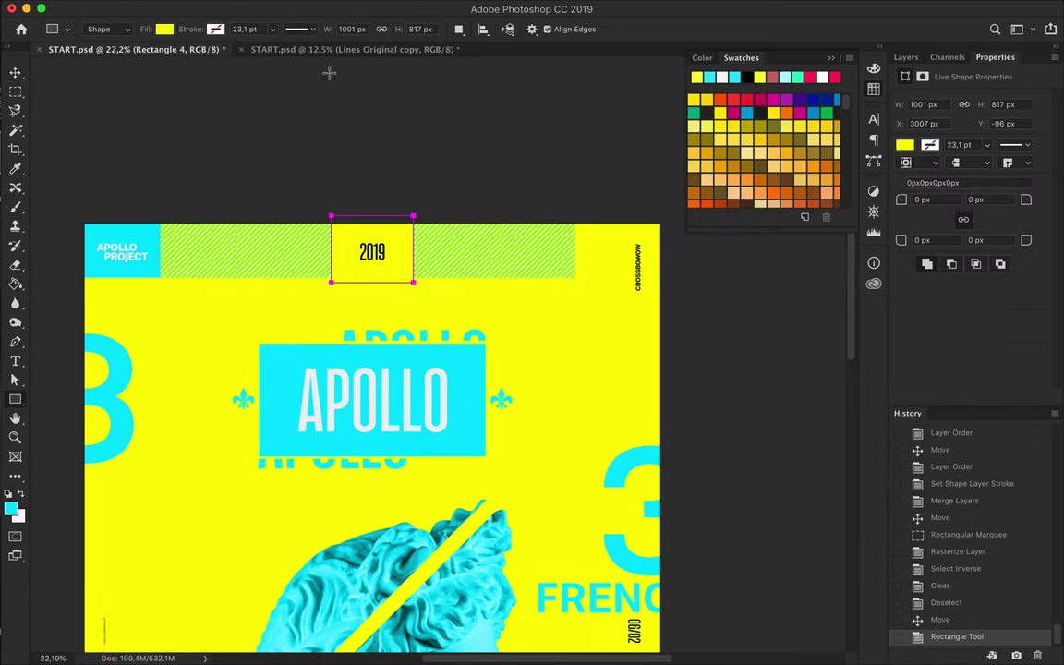
key("v")
left_click(478, 29)
left_click(518, 177)
double_click(434, 68)
Step: Show the guides and move the Title group down slightly to line up with them
scroll(329, 209, "down", 2)
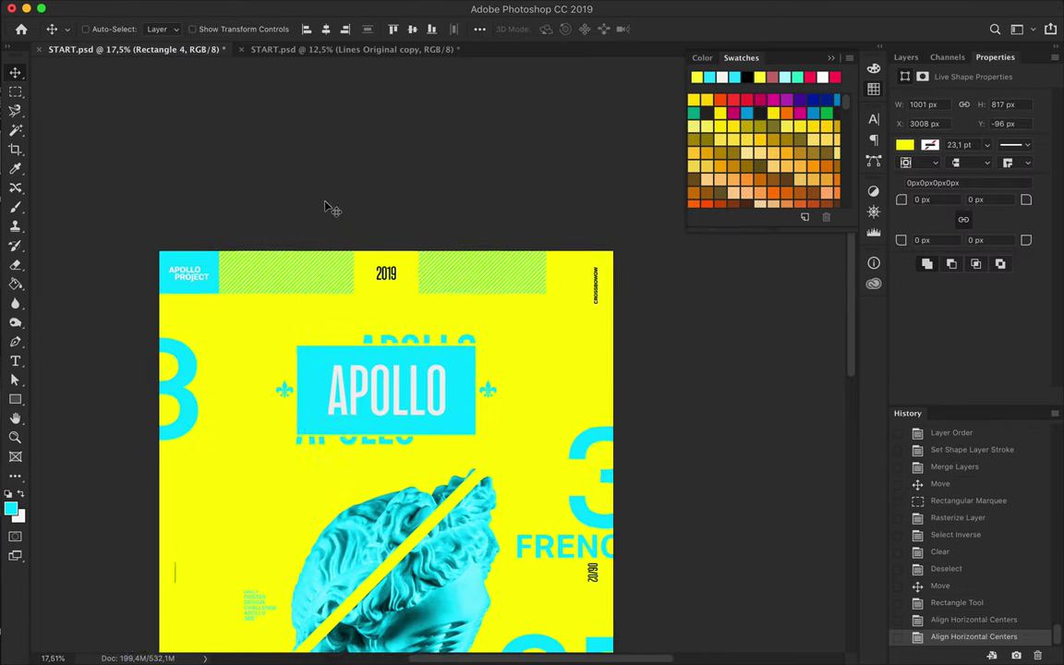
scroll(329, 209, "down", 5)
scroll(330, 209, "up", 3)
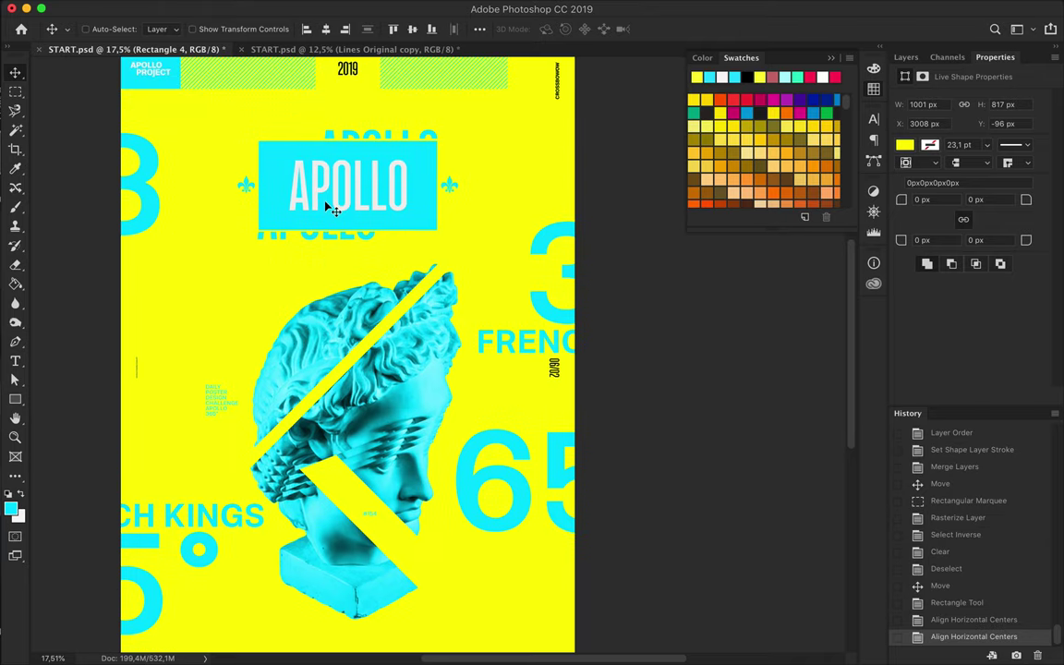
scroll(325, 179, "left", 3)
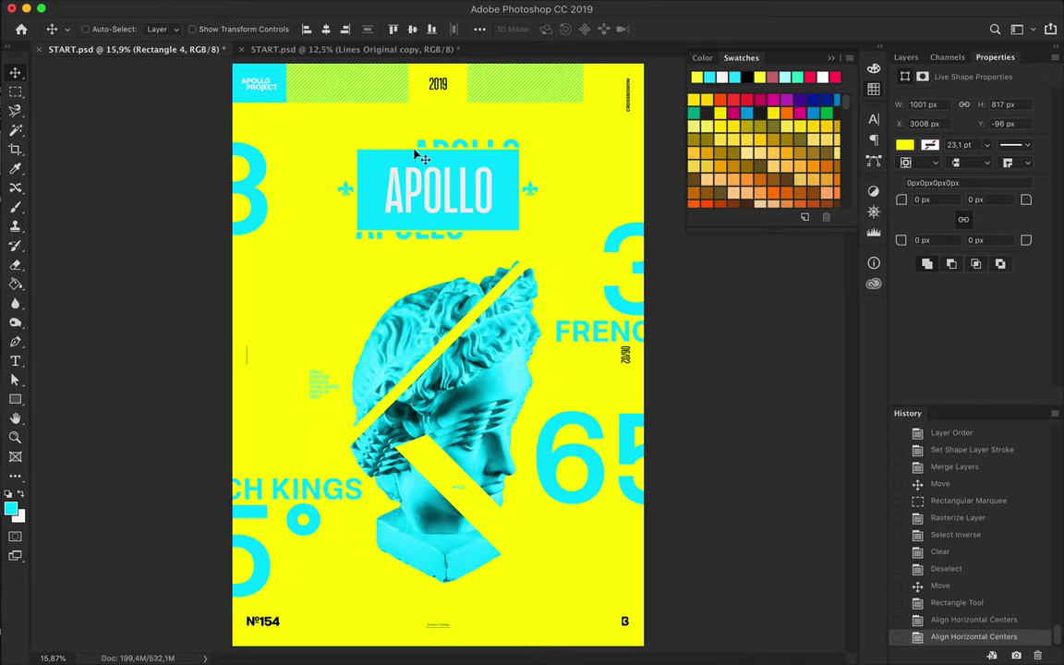
scroll(534, 292, "up", 8)
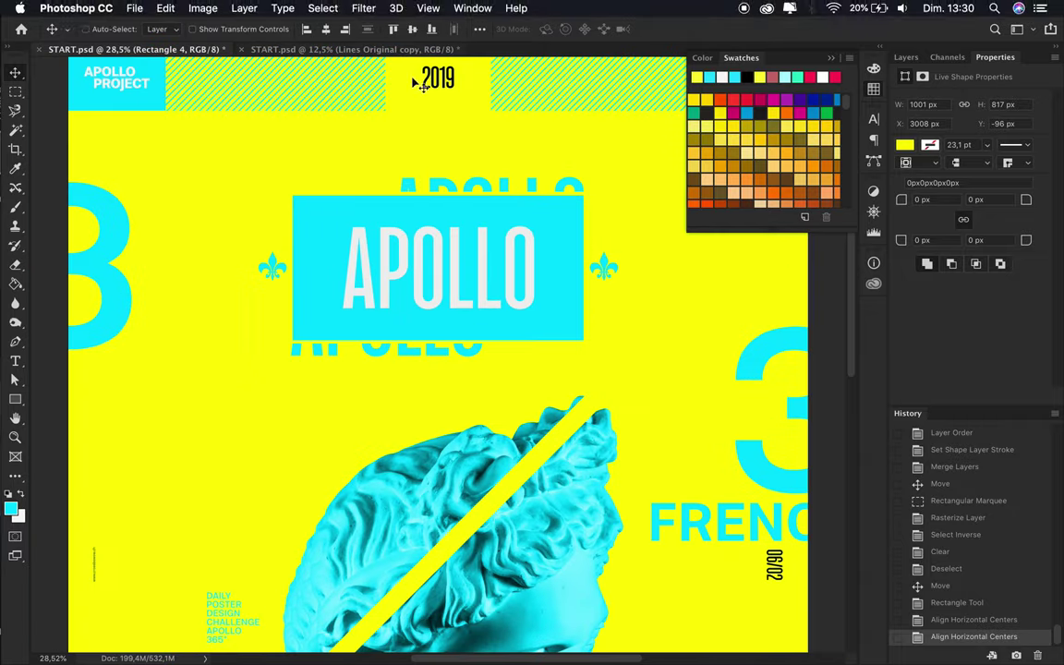
key("super+semicolon")
left_click(906, 57)
left_click(951, 148)
scroll(961, 246, "down", 3)
left_click_drag(533, 259, 539, 294)
double_click(533, 293)
key("Escape")
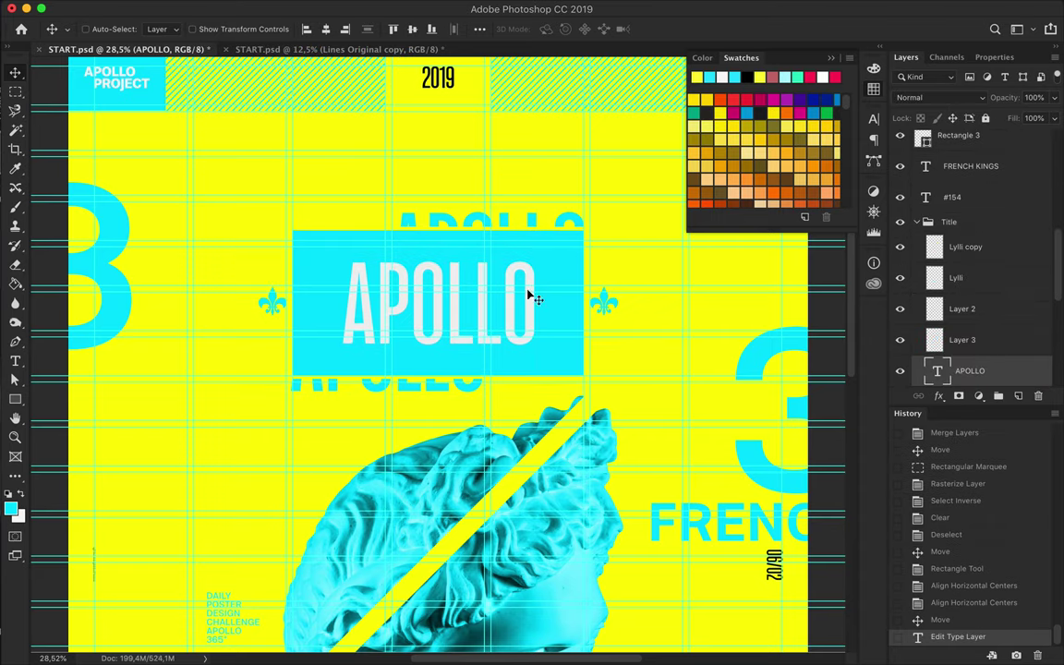
Step: Add a LOUIS XVI text layer above the title box and set its weight to Bold
key("t")
left_click(367, 174)
type("APOLLO")
key("ctrl+a")
left_click(602, 28)
left_click(884, 171)
left_click(400, 29)
left_click(294, 28)
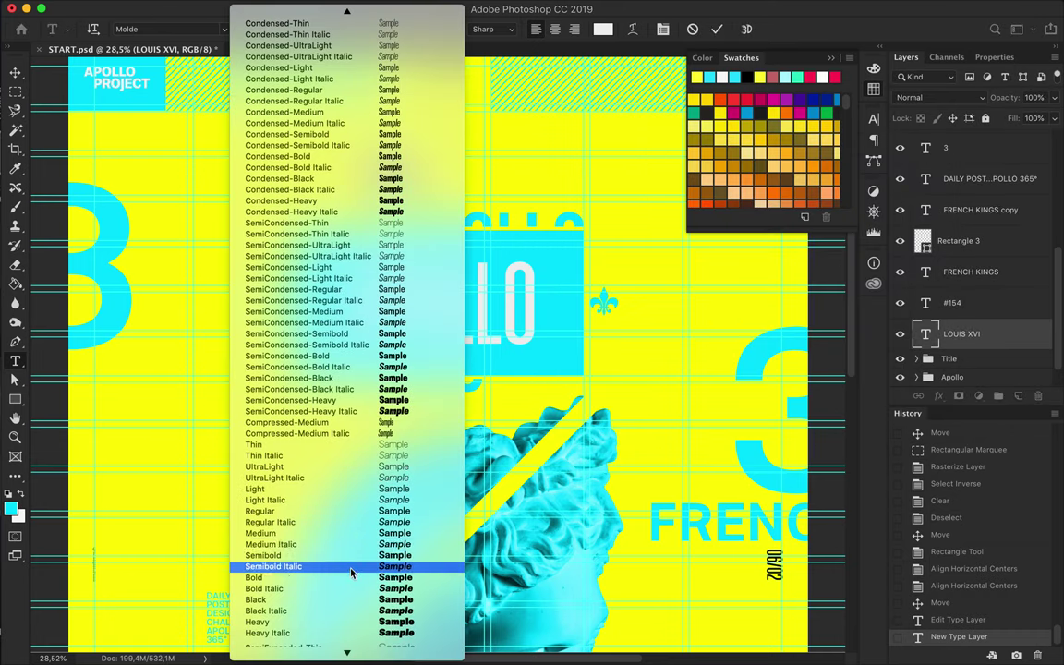
left_click(340, 577)
key("ctrl+Return")
Step: Colour the LOUIS XVI text cyan and centre it above the title box
left_click(602, 28)
key("Return")
key("v")
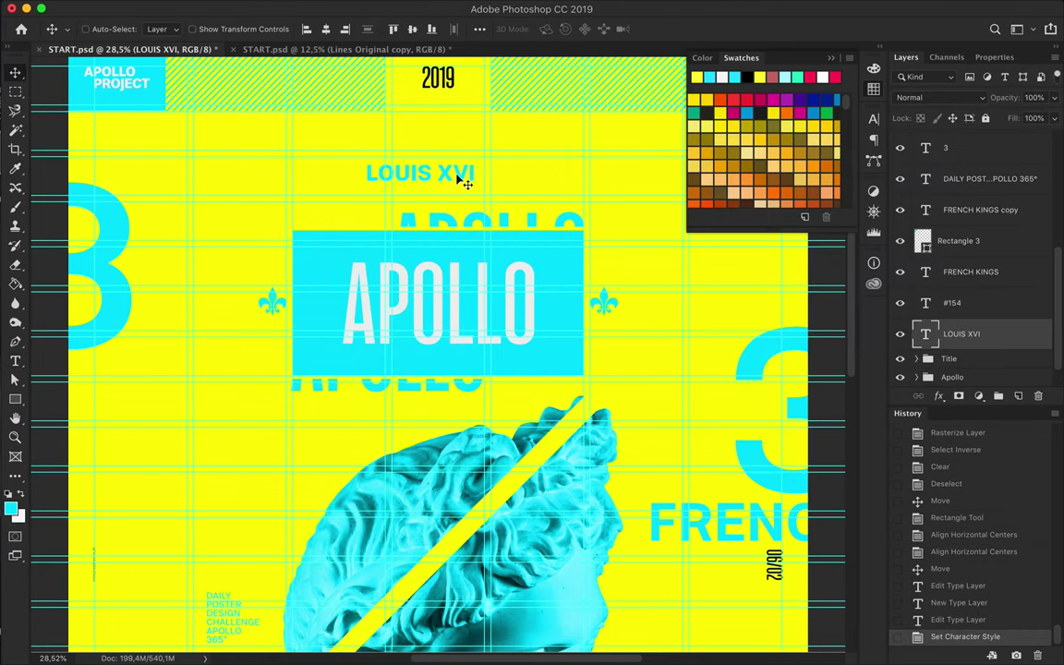
left_click_drag(473, 183, 474, 183)
scroll(541, 178, "down", 2)
Step: Add a cyan letter X beside the back of the statue head and scale it to 217,14%
key("Return")
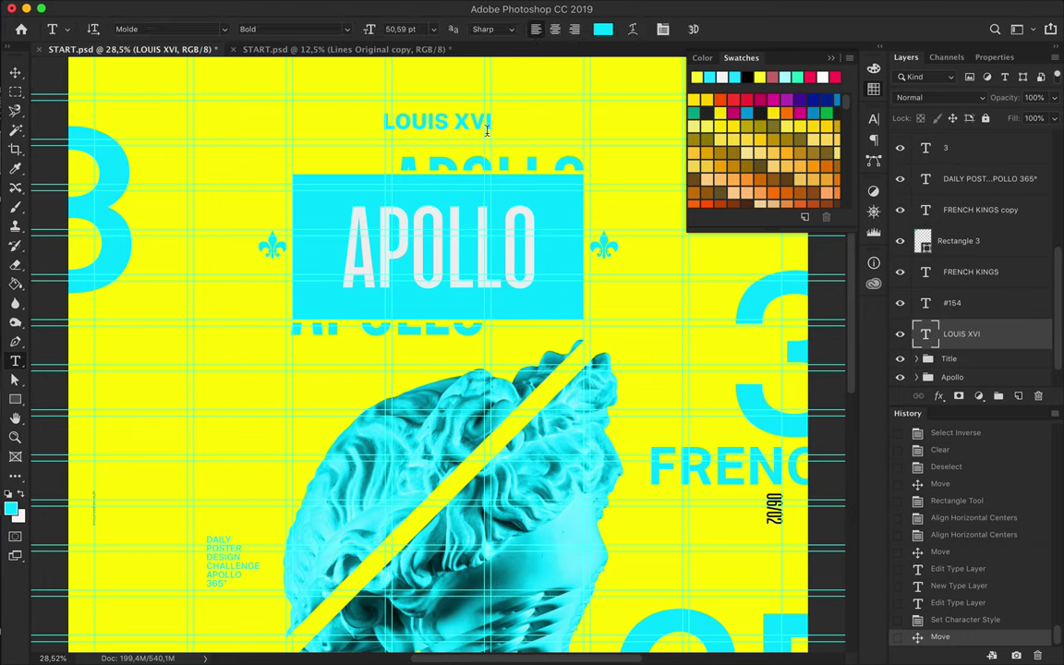
scroll(508, 119, "down", 4)
left_click(273, 231)
key("BackSpace")
key("ctrl+Return")
key("ctrl+t")
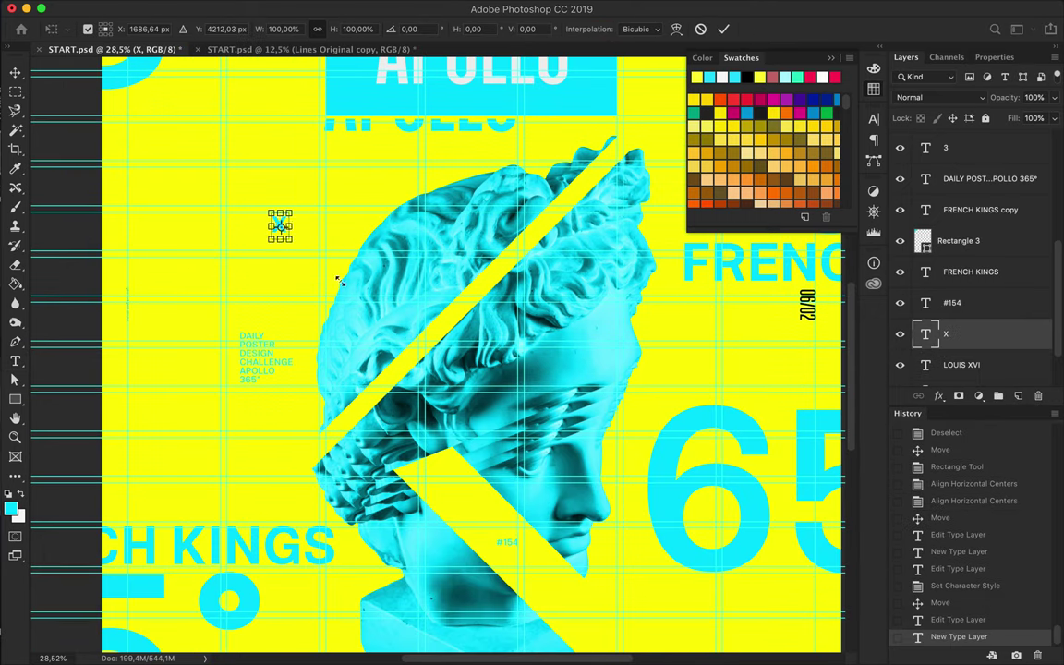
left_click_drag(307, 239, 289, 237)
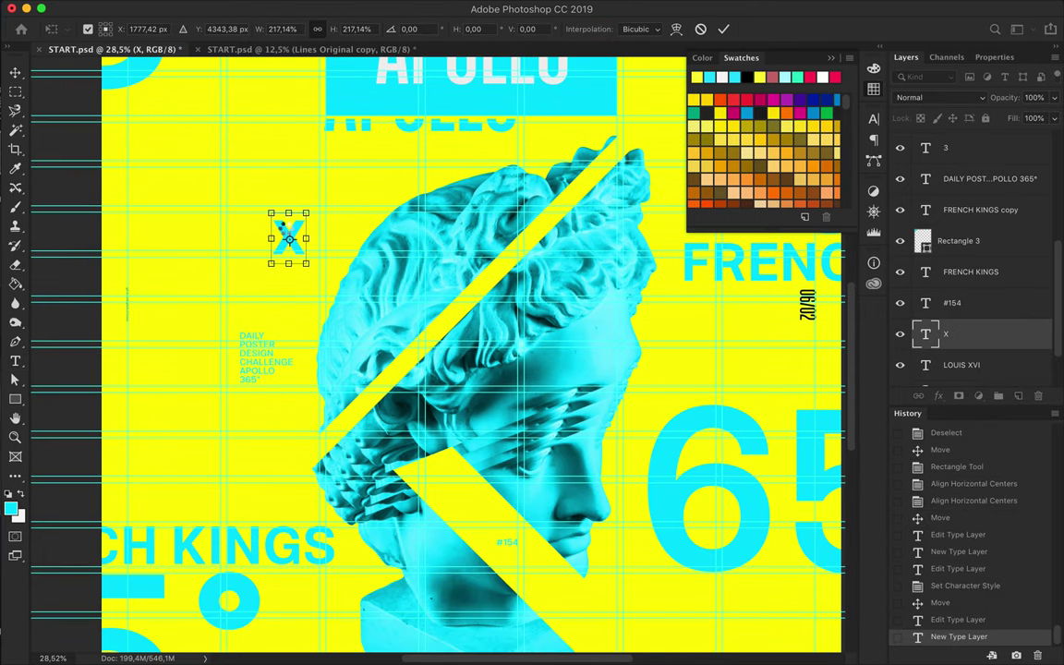
key("Return")
left_click(606, 29)
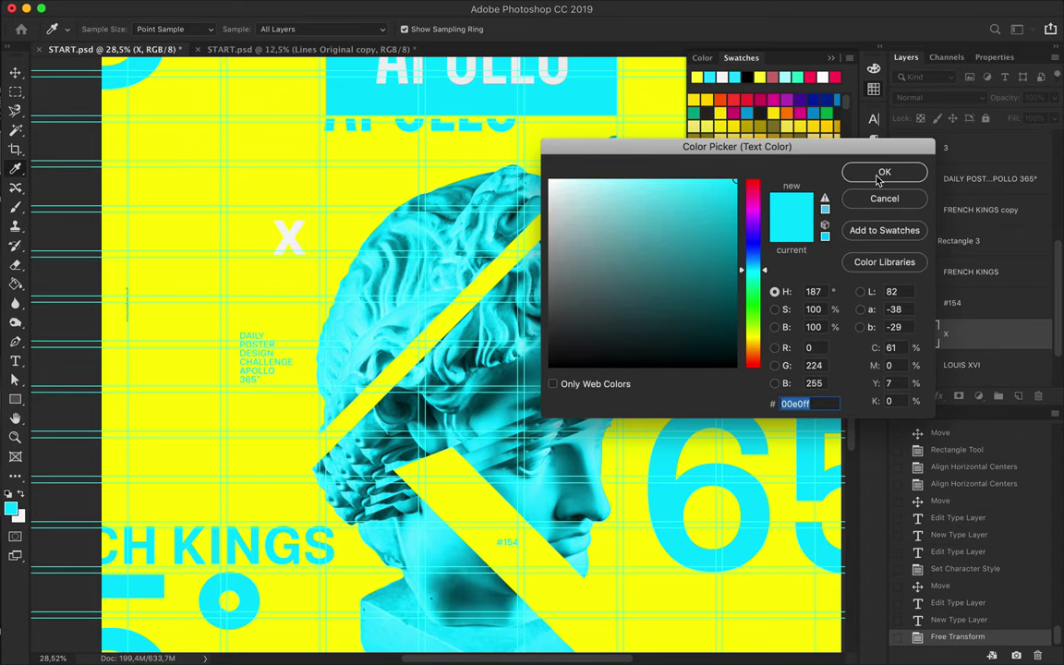
left_click(884, 173)
Step: Duplicate the X to create a V in front of the face and an I at the lower left of the bust
key("v")
left_click_drag(304, 254, 691, 356)
double_click(683, 356)
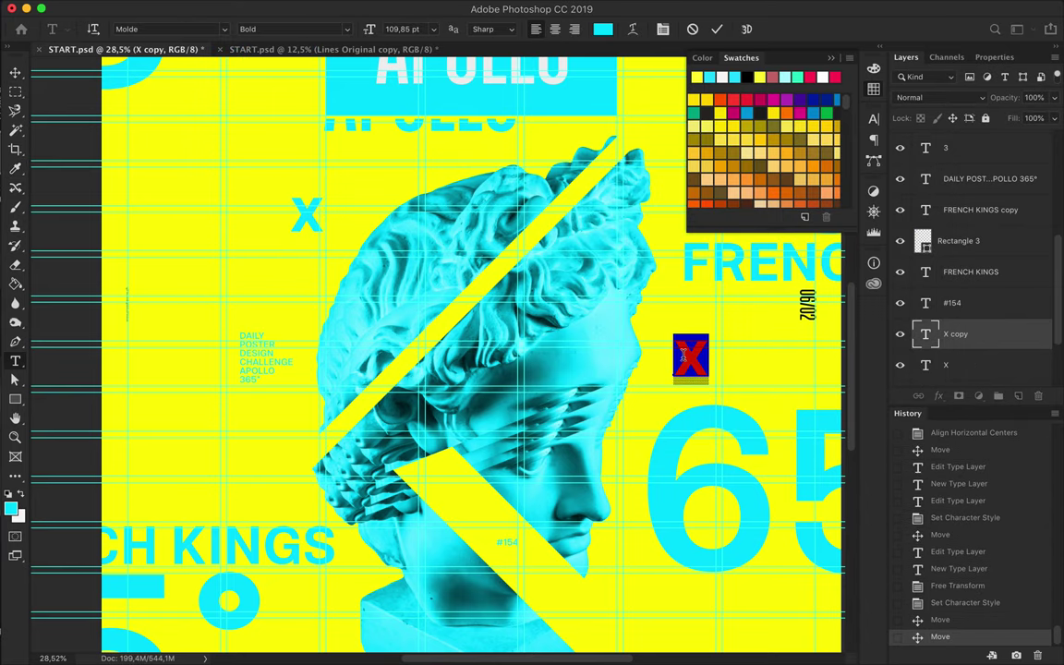
key("ctrl+Return")
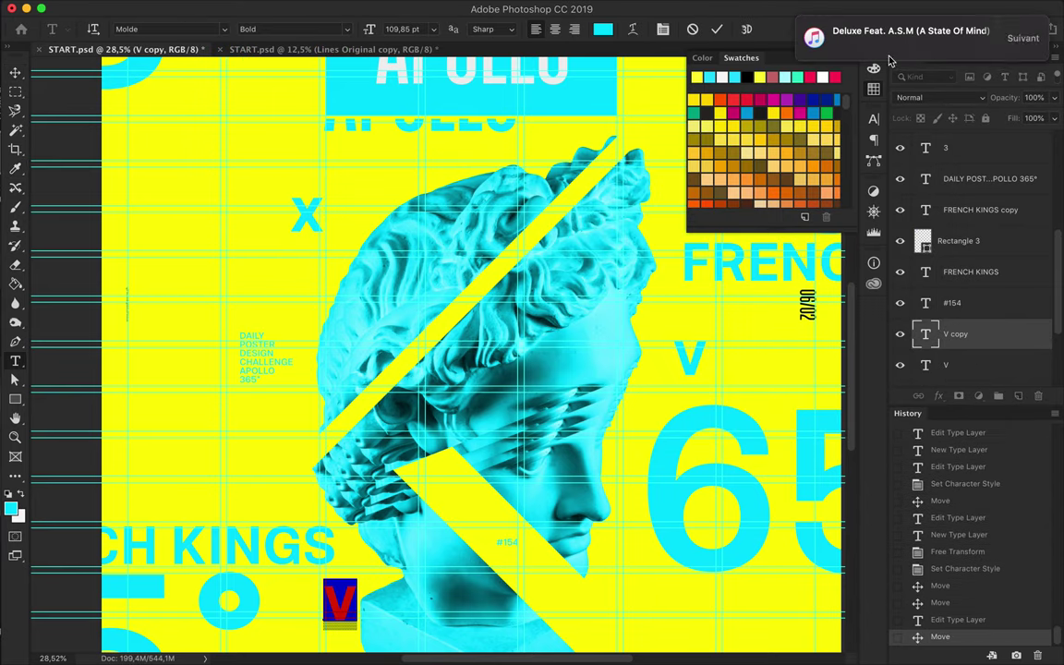
key("ctrl+Return")
key("v")
scroll(323, 432, "down", 5)
left_click_drag(332, 486, 333, 487)
Step: Move the V closer to the face and align the X with the guides beside the hair
scroll(332, 488, "up", 5)
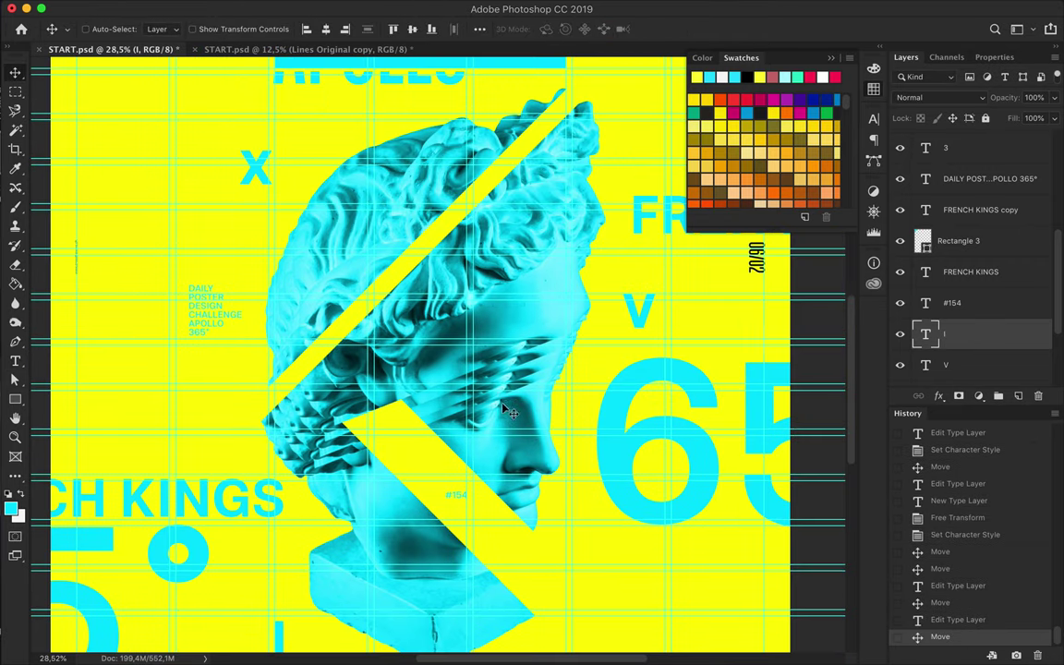
left_click(259, 181)
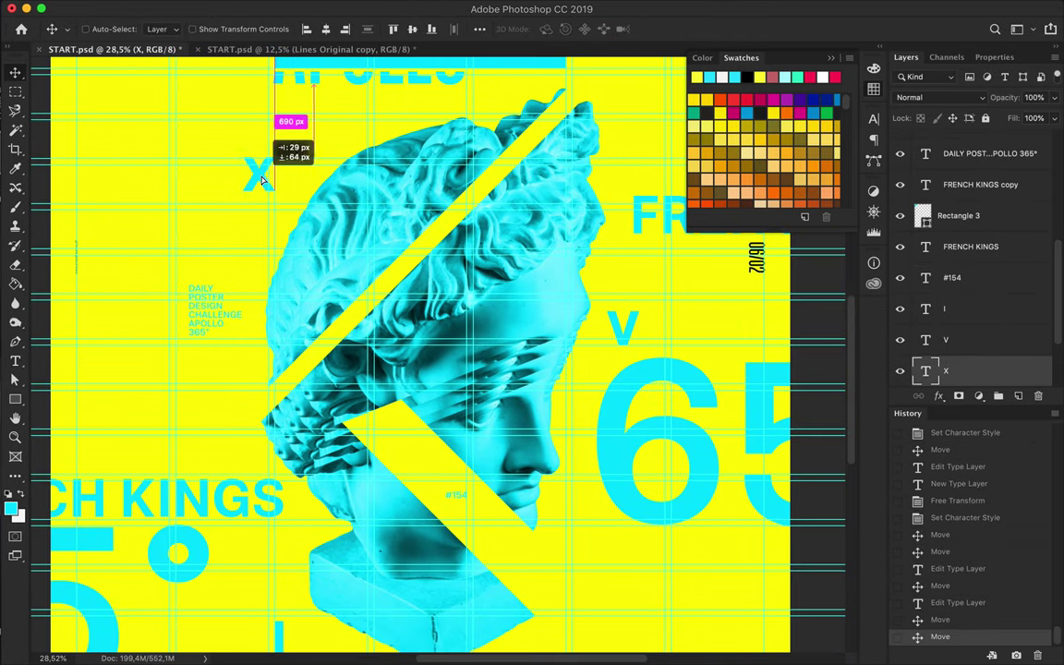
left_click_drag(263, 180, 263, 180)
scroll(370, 277, "down", 2)
scroll(520, 201, "up", 6)
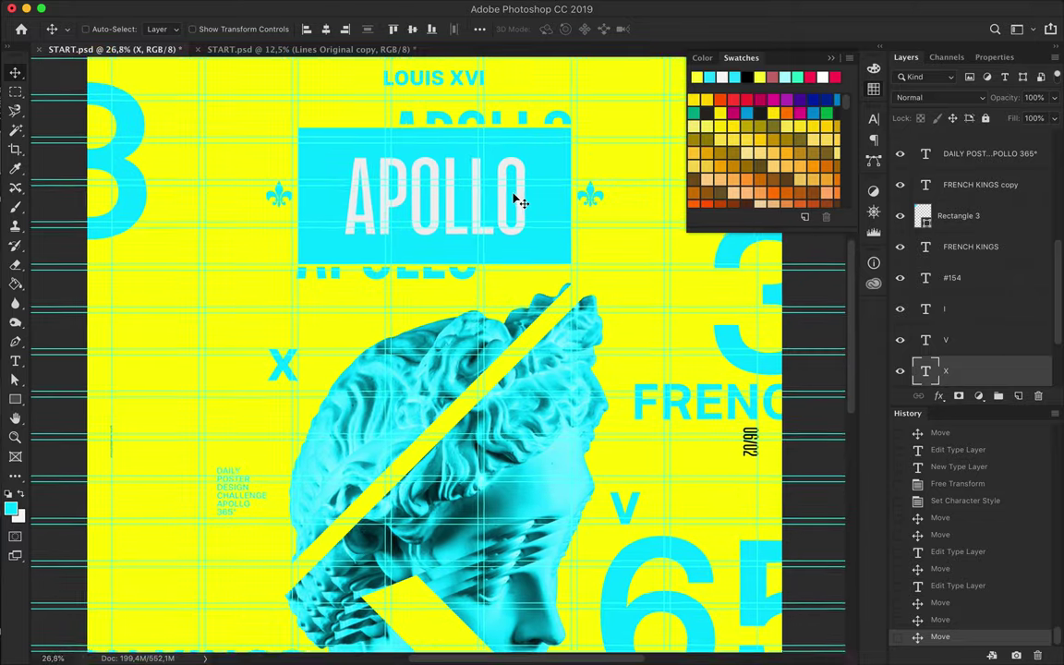
Step: Move the France map layer directly above the background and enlarge it behind the statue head
scroll(520, 201, "up", 2)
scroll(909, 277, "down", 3)
scroll(910, 277, "up", 3)
left_click_drag(910, 273, 921, 346)
key("ctrl+t")
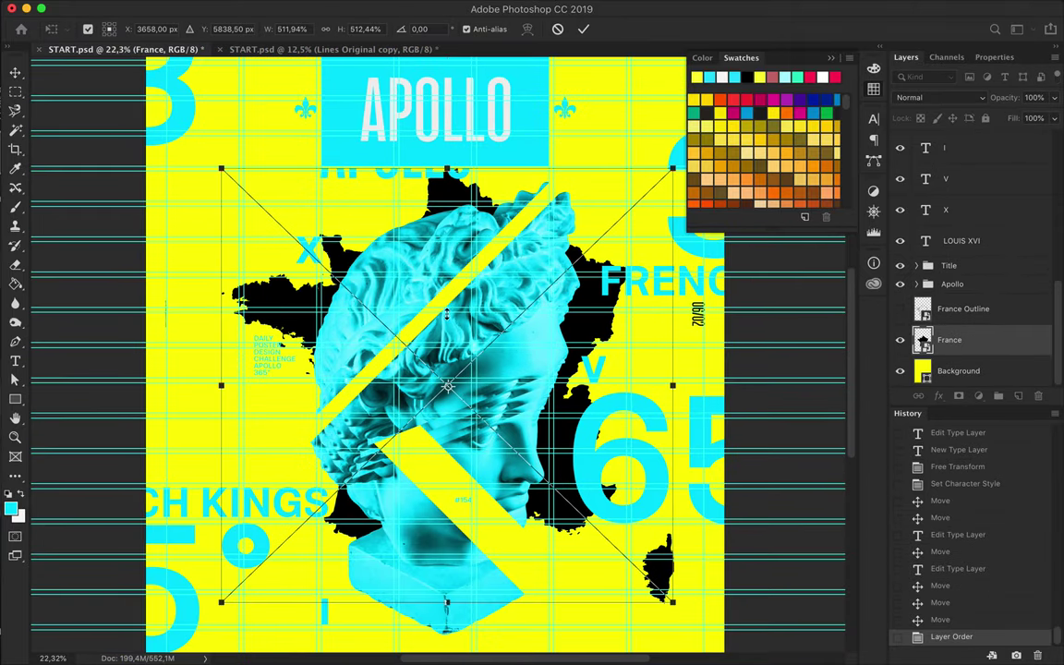
mouse_move(447, 602)
left_mouse_down()
mouse_move(447, 579)
mouse_move(447, 651)
mouse_move(440, 582)
left_mouse_up()
left_click_drag(547, 434, 567, 444)
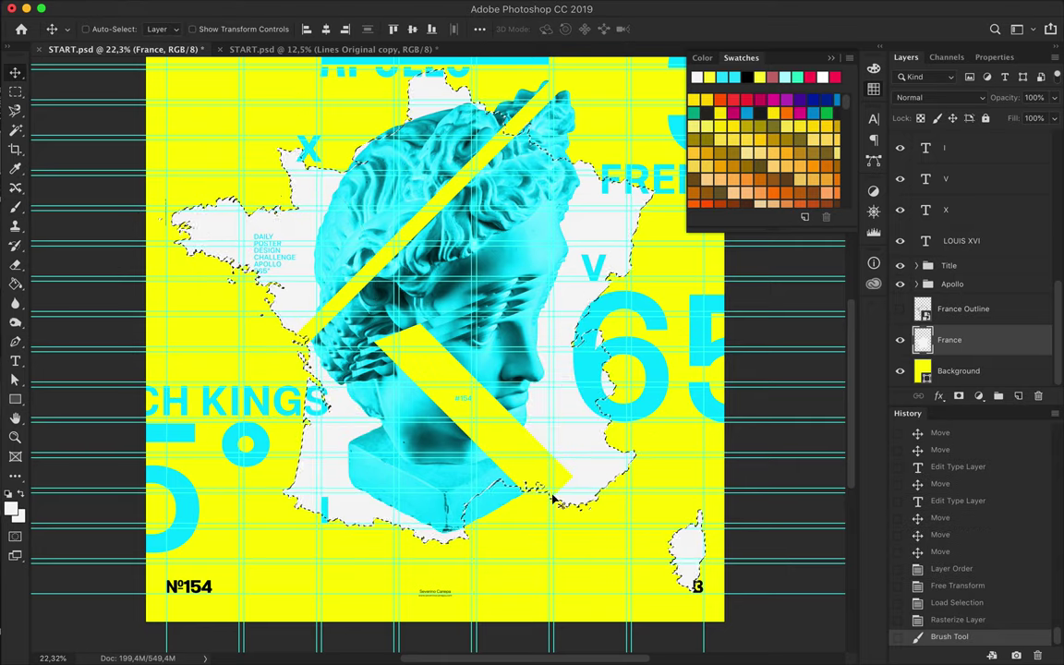
Step: Select the France silhouette by inverting a Magic Wand selection, paint it fully white and deselect
key("m")
left_click(627, 483)
key("shift+super+i")
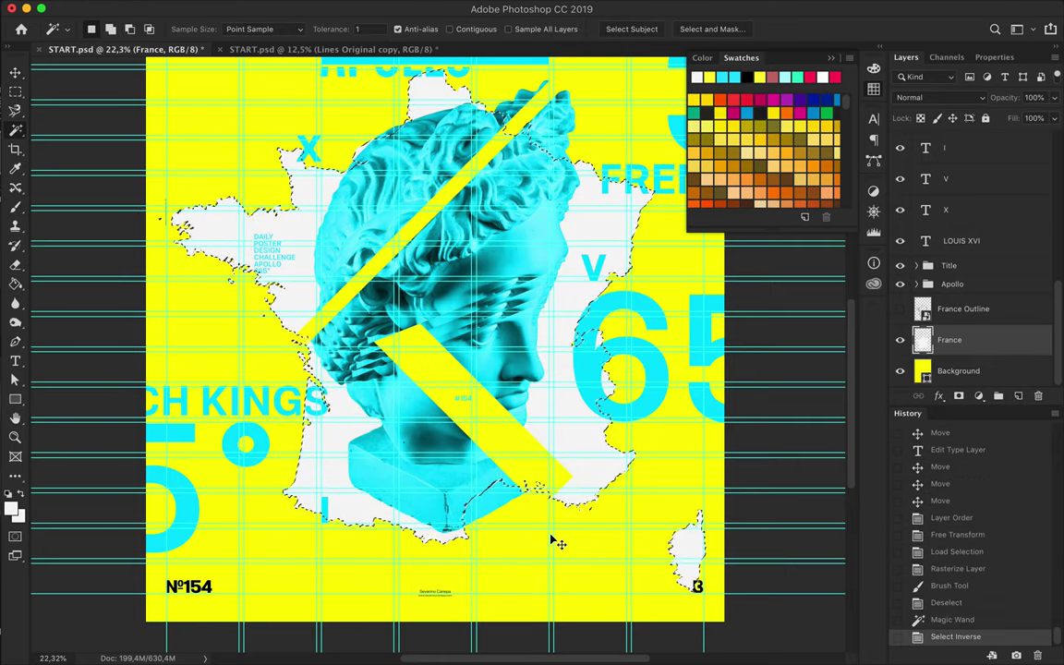
key("b")
left_click_drag(329, 527, 267, 370)
left_click_drag(397, 517, 534, 481)
key("super+d")
Step: Hide the guides over the poster
key("super+minus")
key("m")
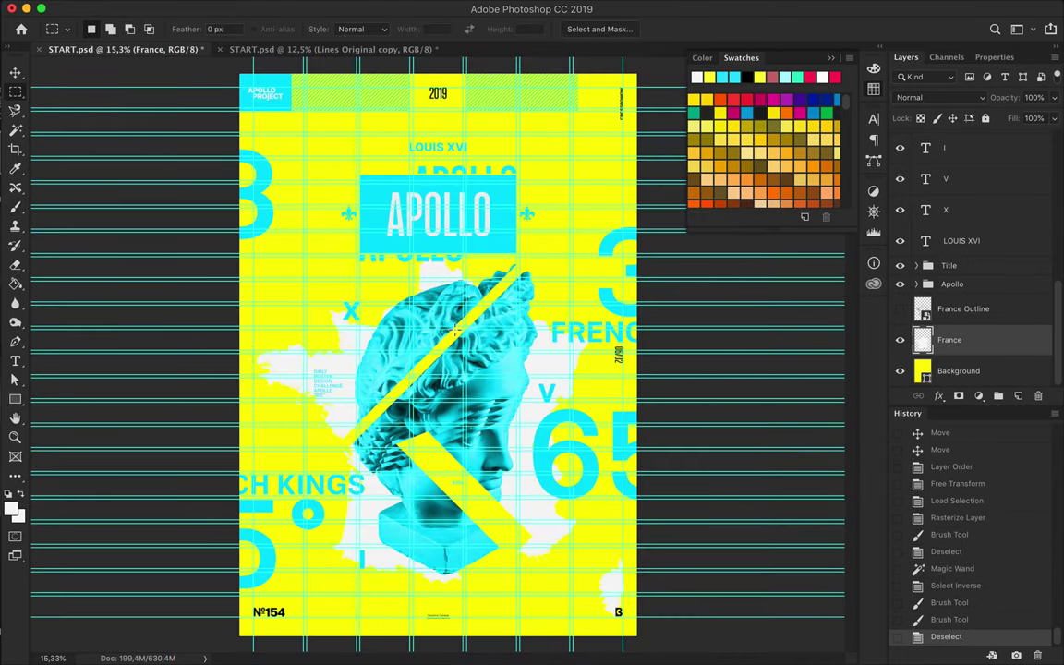
key("super+semicolon")
key("v")
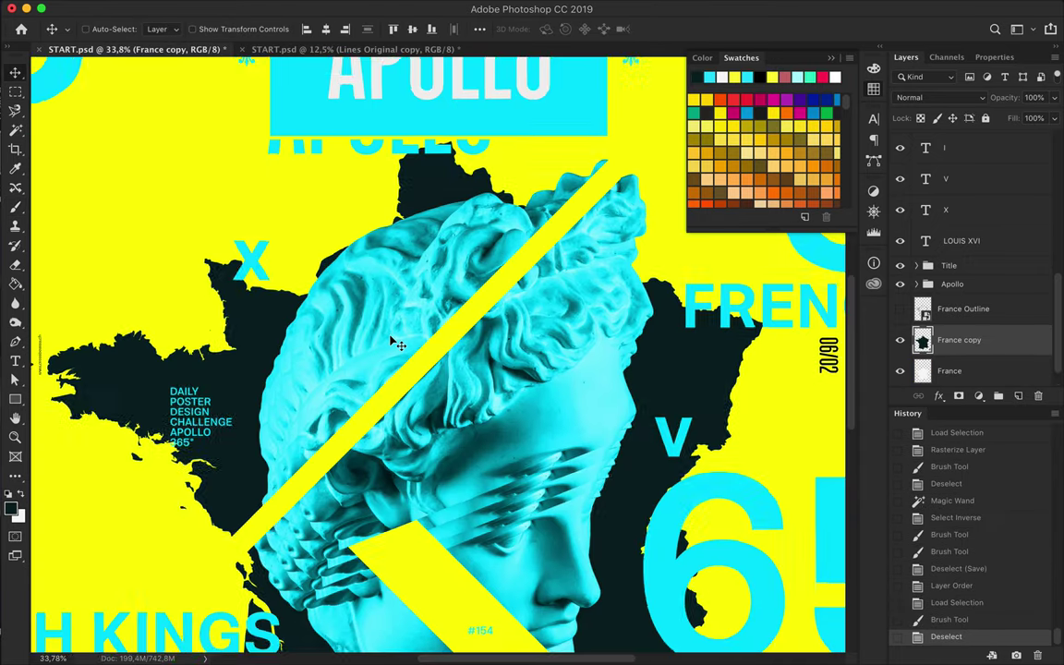
Step: Shift the DAILY POSTER DESIGN CHALLENGE text block slightly up within the dark France map
left_click(259, 412)
left_click_drag(262, 413, 238, 360)
scroll(325, 340, "up", 5)
scroll(325, 340, "down", 2)
Step: Copy the top hatch strip to the area right of the APOLLO title and to the poster's bottom-left edge
left_click(350, 137)
mouse_move(349, 137)
left_mouse_down()
mouse_move(622, 218)
mouse_move(653, 273)
left_mouse_up()
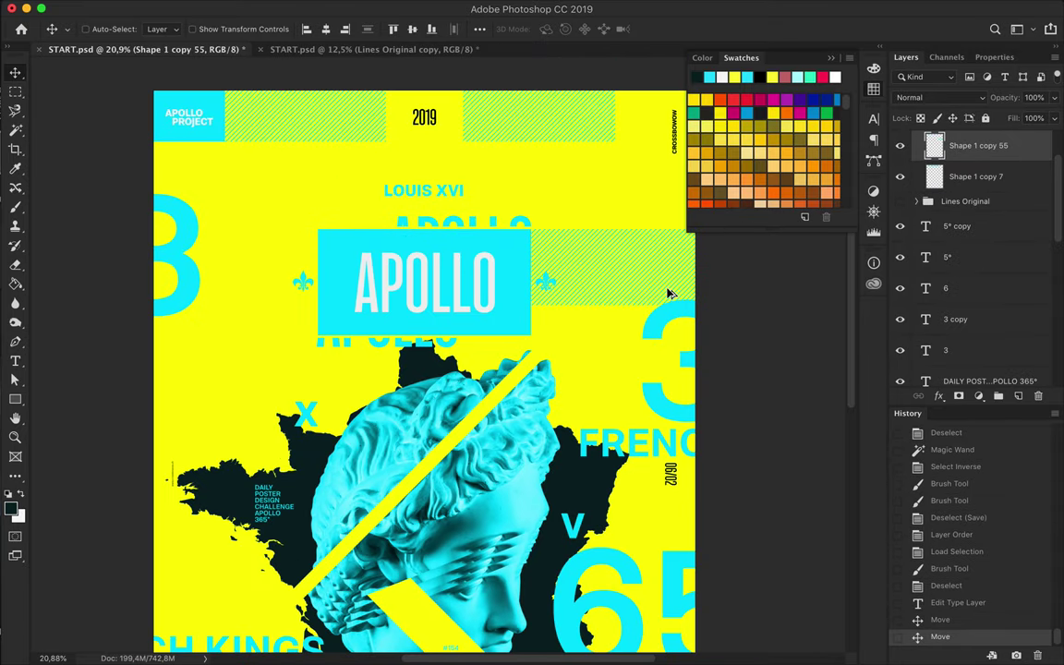
scroll(625, 318, "down", 2)
mouse_move(625, 318)
left_mouse_down()
mouse_move(417, 427)
mouse_move(240, 623)
left_mouse_up()
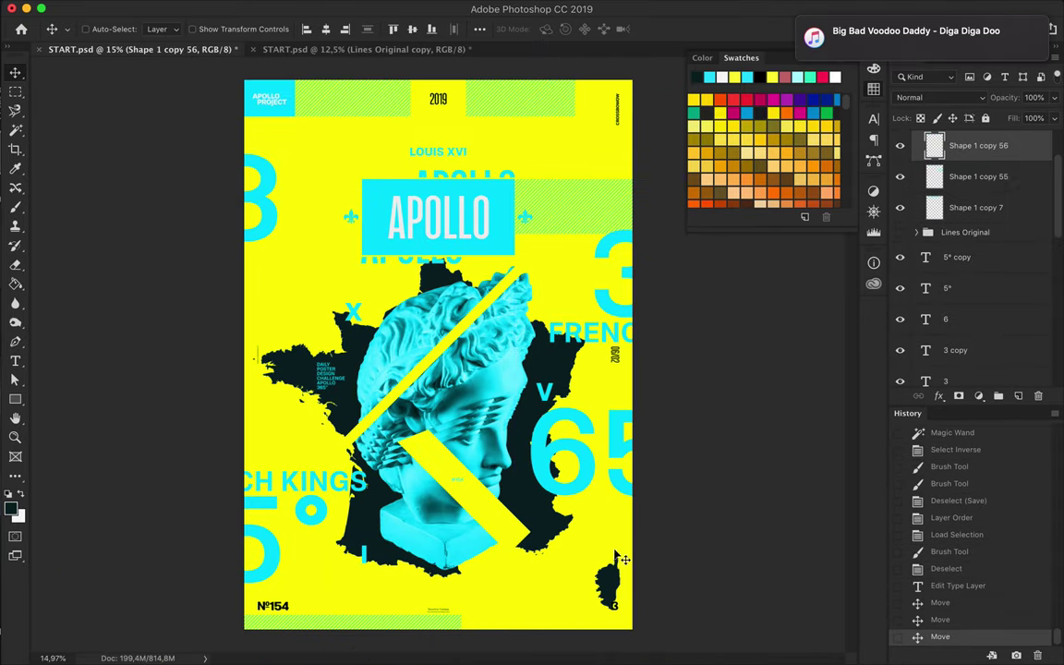
Step: Draw a dark rectangle 3299 px by 348 px along the poster's bottom edge, beside the hatch strip
left_click(609, 586, "ctrl")
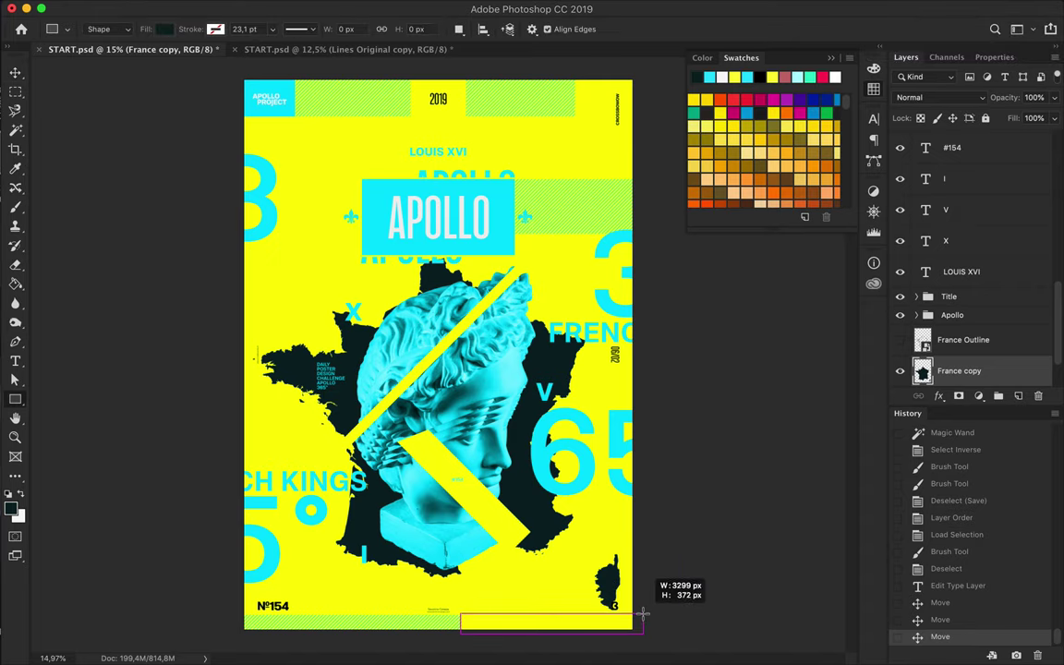
left_click_drag(641, 613, 644, 615)
scroll(532, 520, "up", 3)
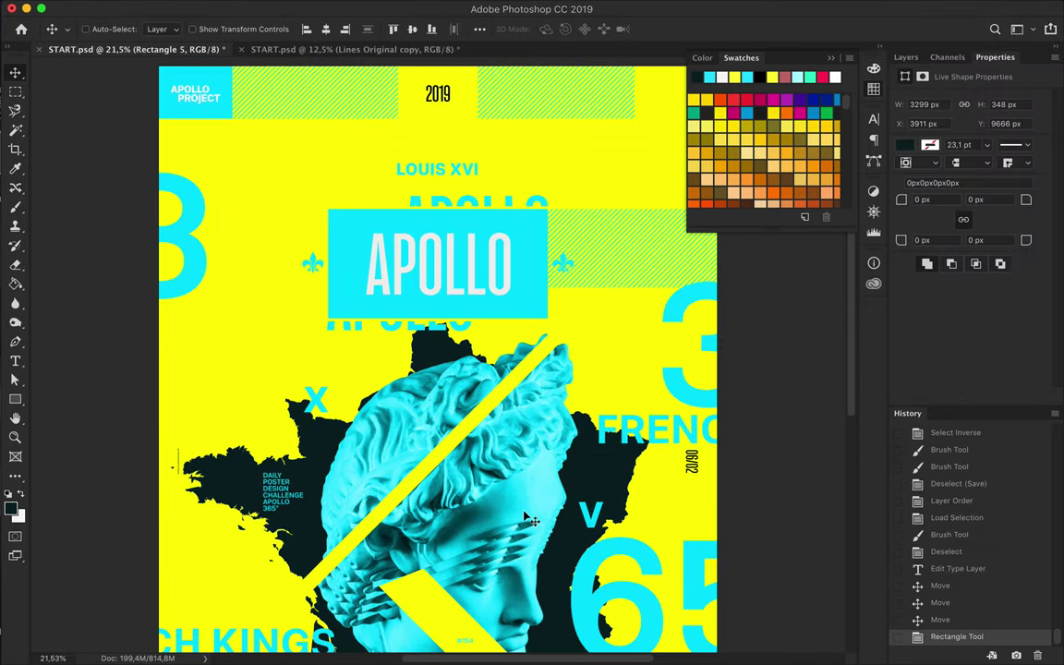
Step: Move the cropped 3 at the poster's right edge straight up behind the hatch strip beside the title
left_click(569, 380)
left_click_drag(591, 295, 628, 178)
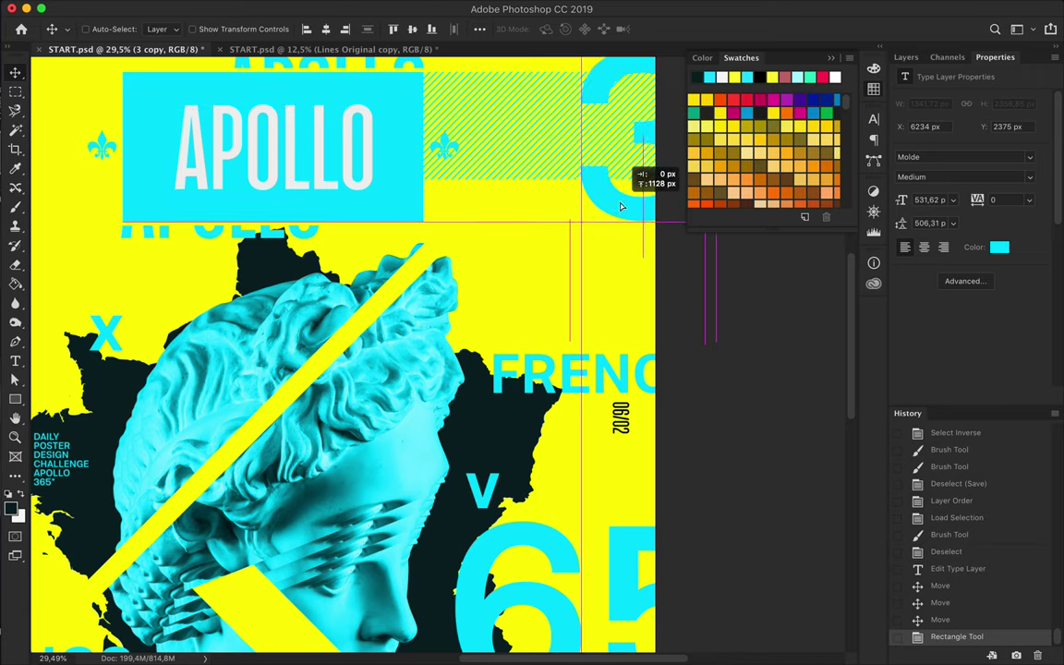
scroll(625, 213, "down", 2)
scroll(167, 185, "down", 5)
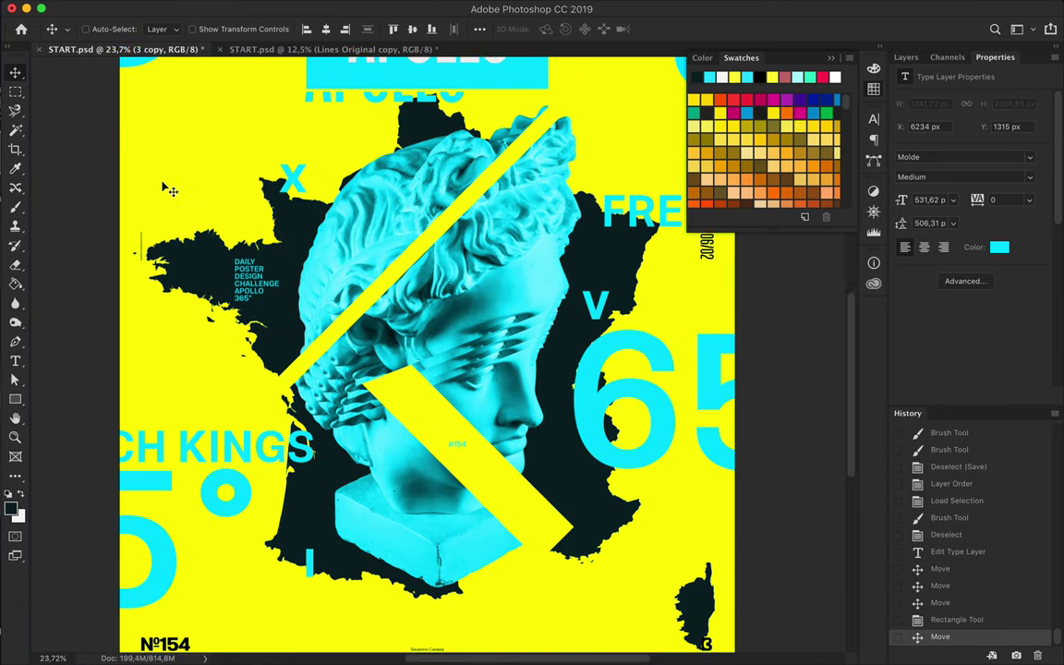
Step: Extend the yellow diagonal bar's lower end past the southeastern edge of the France map using its anchor point
key("a")
left_click(565, 536)
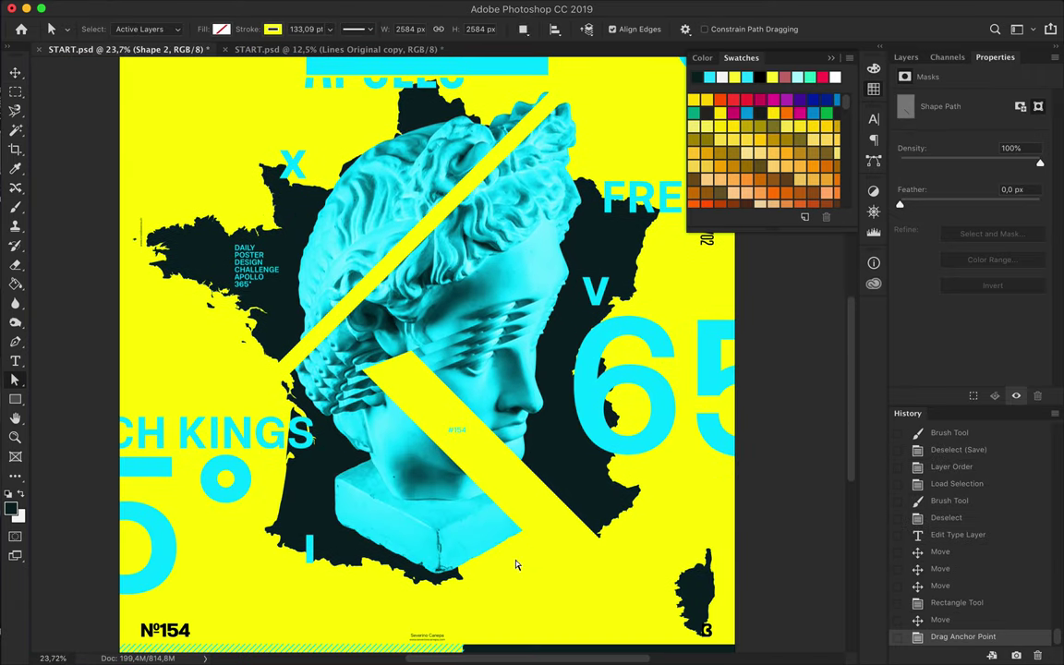
key("v")
Step: Shift the large 6 and 5 slightly left toward the statue's face, with the 5 closer to the 6
scroll(515, 565, "up", 5)
scroll(646, 416, "up", 3)
left_click(688, 430)
left_click_drag(687, 430, 684, 395)
scroll(688, 380, "down", 6)
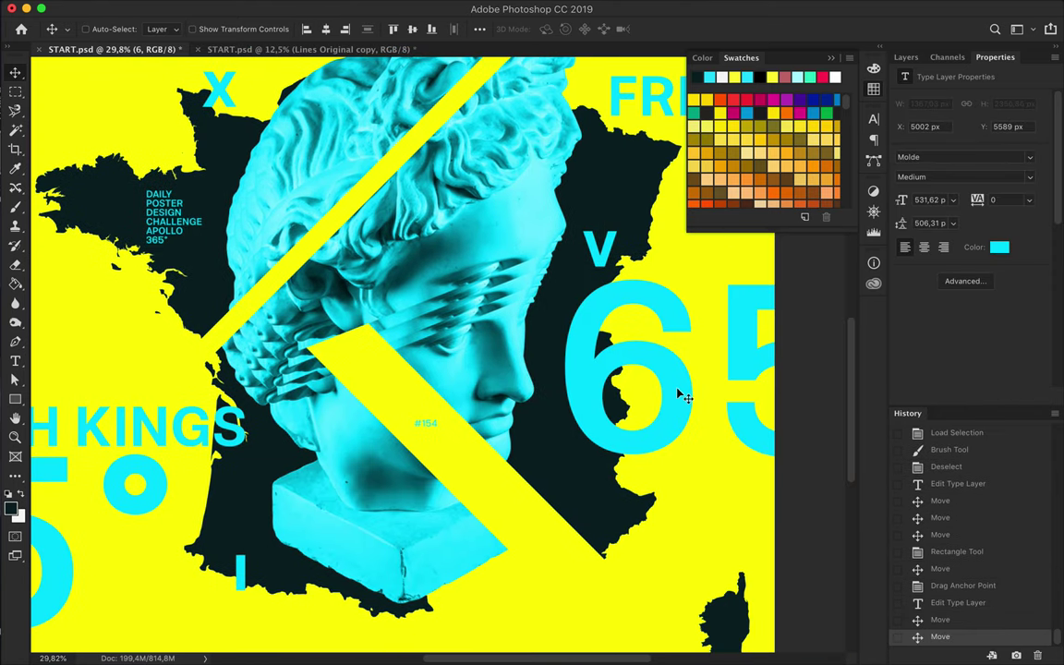
left_click_drag(743, 363, 711, 365)
Step: Move the letters I, X and V onto the dark France map around the statue head
scroll(388, 599, "left", 3)
key("ctrl+Return")
key("v")
left_click_drag(299, 580, 303, 519)
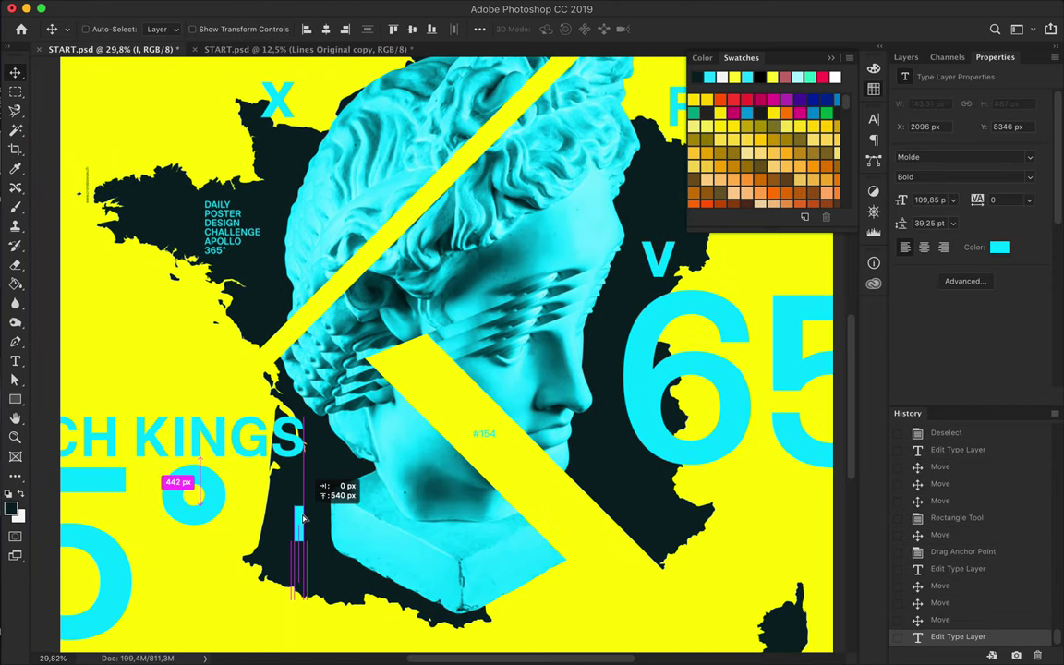
left_click_drag(287, 148, 288, 146)
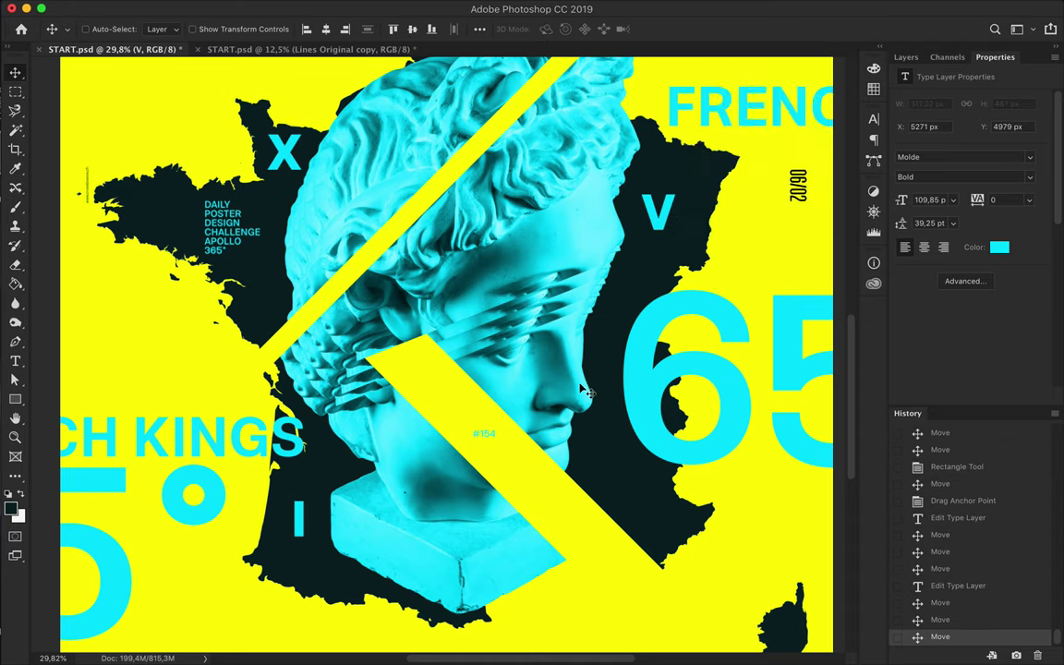
Step: Duplicate the bottom hatch strip over the statue, paint the copy white through its loaded selection and deselect
key("ctrl+minus")
scroll(452, 613, "up", 2)
left_click(452, 612)
left_click_drag(404, 588, 549, 459)
key("b")
left_click(874, 89)
left_click(600, 305)
mouse_move(600, 304)
left_mouse_down()
mouse_move(620, 353)
mouse_move(591, 213)
mouse_move(496, 118)
left_mouse_up()
key("ctrl+d")
Step: Rotate the white hatch strip by -90° and place it vertically along the poster's left edge
key("ctrl+t")
left_click_drag(398, 154, 180, 182)
scroll(180, 182, "up", 5)
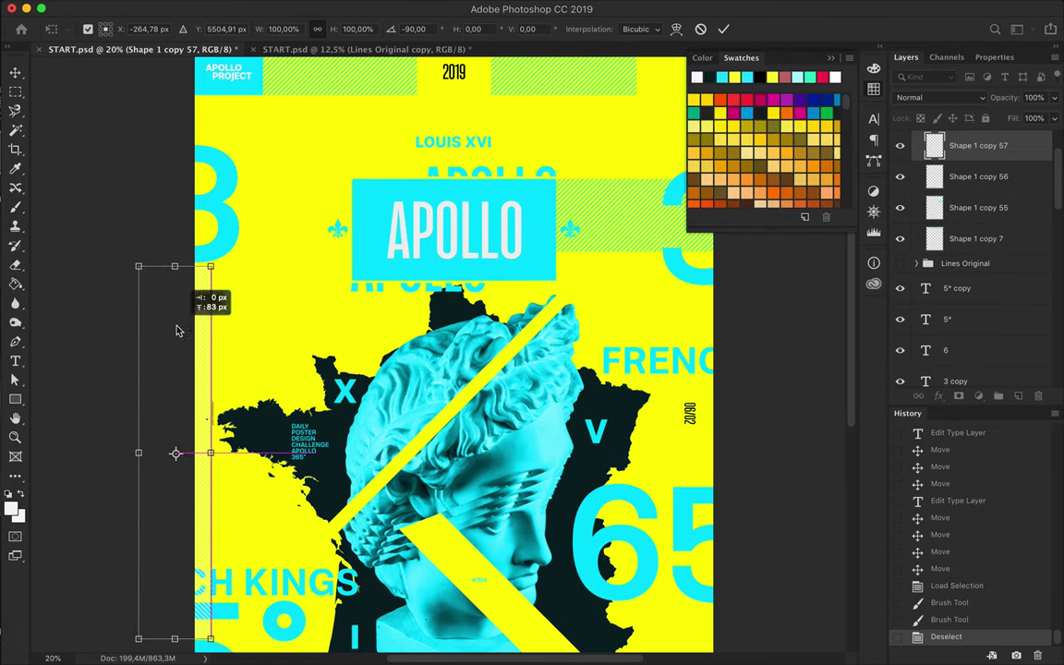
key("Return")
Step: Duplicate the vertical white strip and paint the copy with the map's sampled dark colour, then deselect
key("ctrl+j")
left_click(934, 145, "ctrl")
key("i")
left_click(242, 411)
key("b")
scroll(195, 369, "down", 2)
mouse_move(185, 573)
left_mouse_down()
mouse_move(195, 265)
mouse_move(195, 531)
left_mouse_up()
key("ctrl+d")
Step: Slide the dark vertical strip up along the left edge and place its layer directly above the Background
key("v")
left_click_drag(217, 268, 221, 192)
left_click(207, 552)
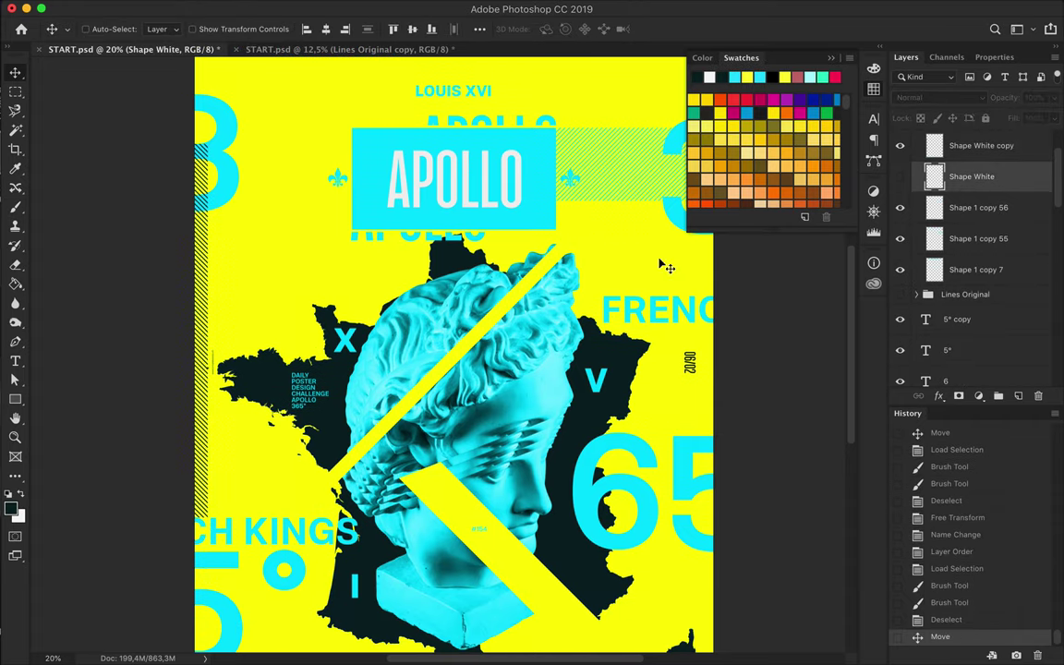
left_click(207, 305)
left_click(202, 256)
left_click_drag(960, 135, 958, 368)
Step: Offset the white France layer slightly down and right of the dark map to form a white edge
left_click(956, 322)
left_click_drag(629, 373, 637, 379)
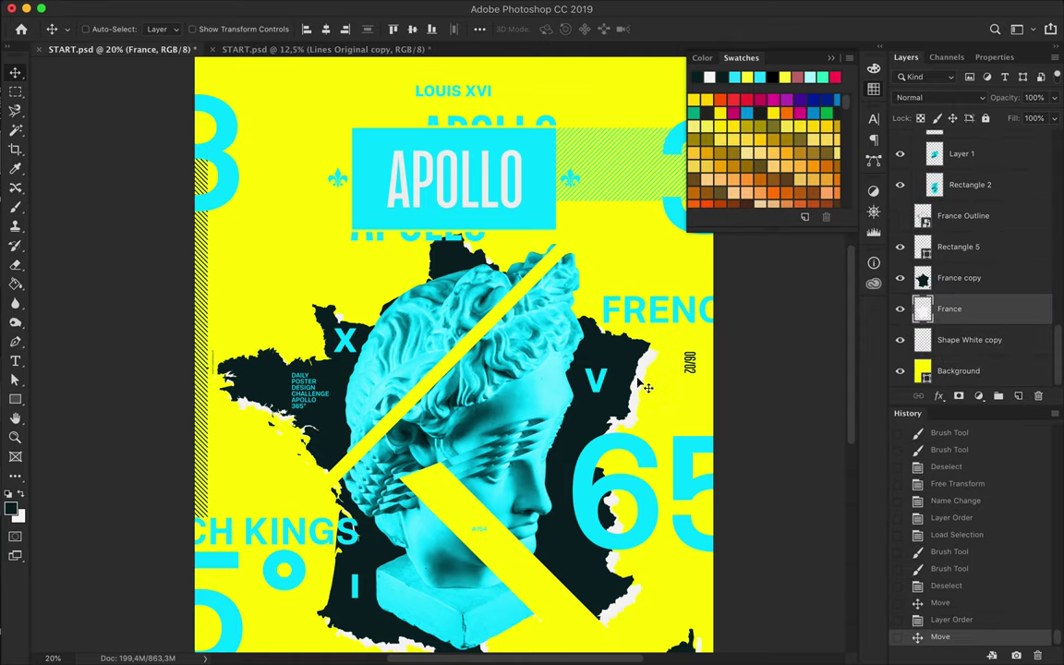
scroll(461, 369, "left", 2)
scroll(236, 369, "up", 3)
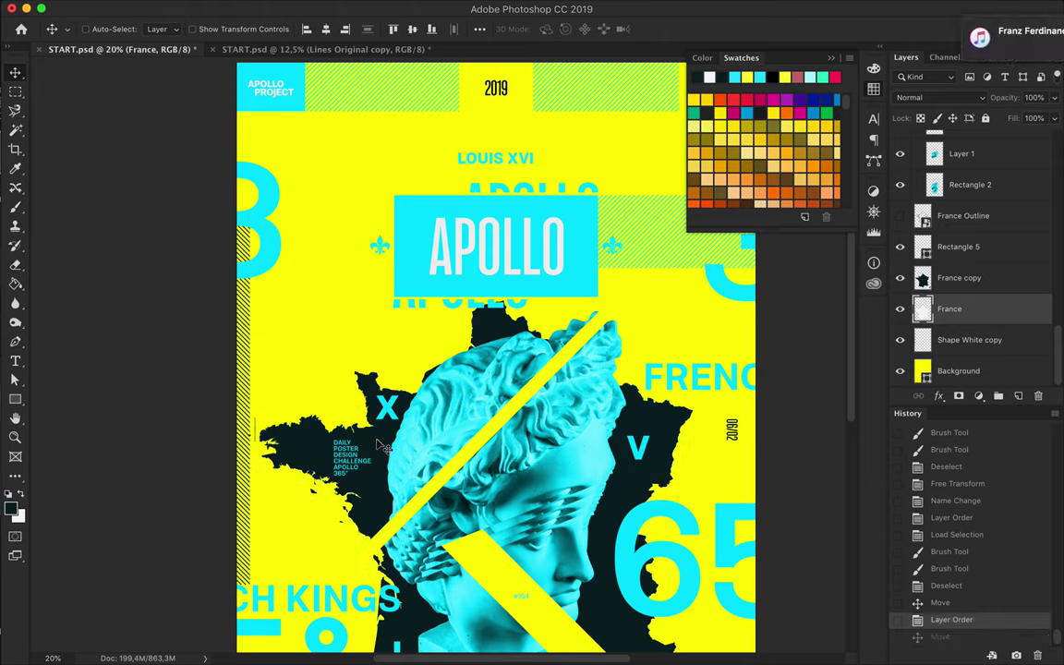
Step: Clear the dark vertical strip's upper end over the large 3 with a rectangular marquee and deselect
left_click(244, 362, "super")
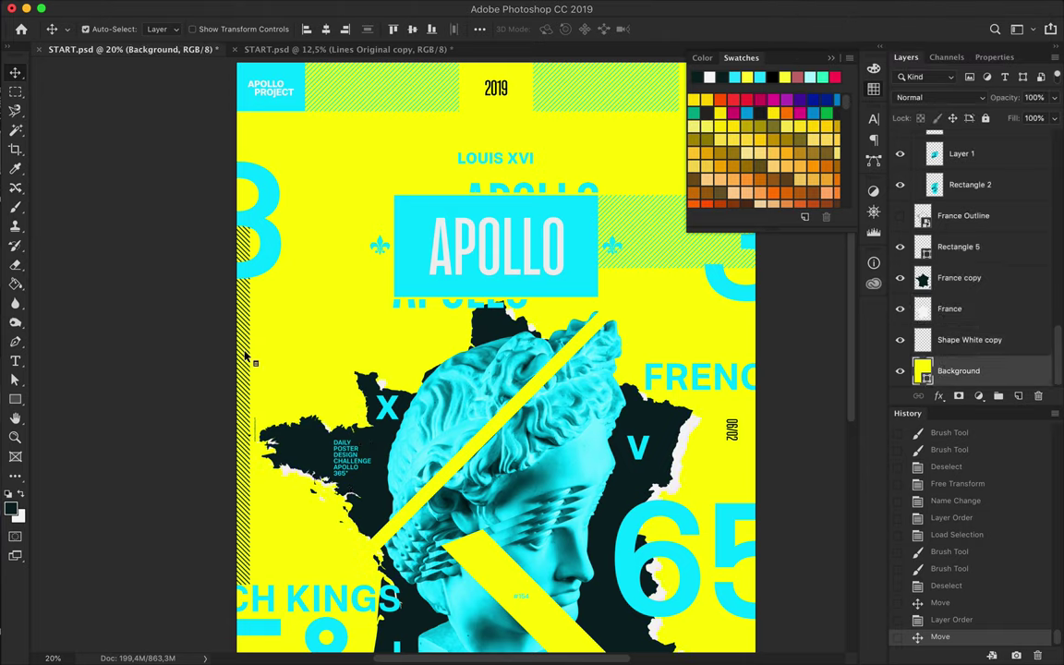
left_click(423, 362, "super")
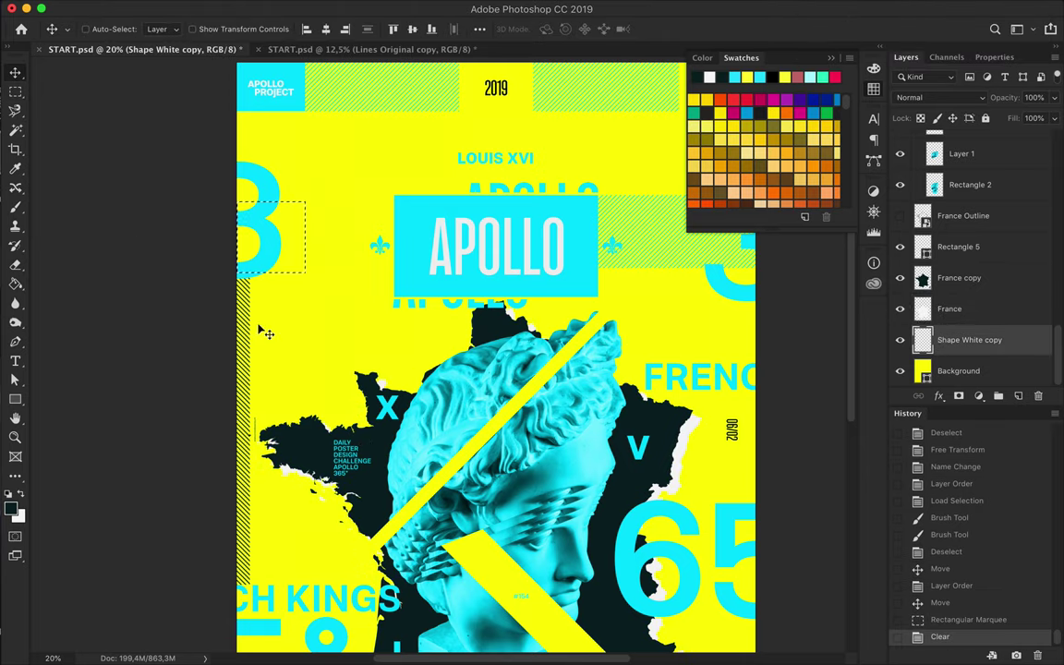
key("super+d")
Step: Duplicate the hatch strip below the APOLLO title and clear the copy's upper part with a rectangular marquee
scroll(374, 305, "right", 5)
scroll(374, 305, "up", 2)
left_click_drag(541, 281, 237, 388)
left_click_drag(626, 395, 623, 399)
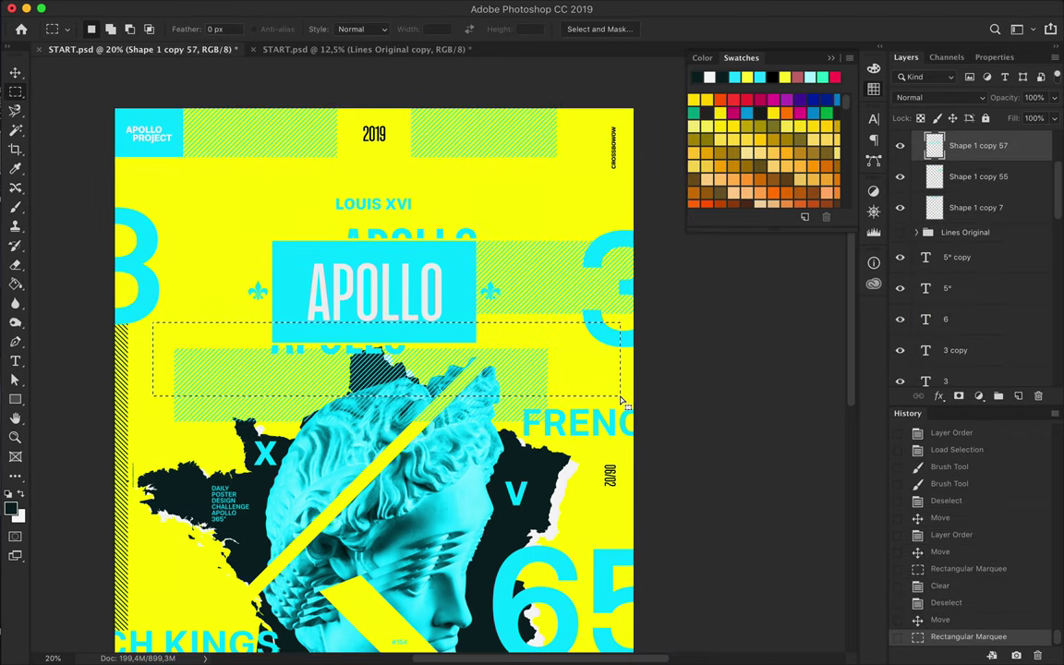
key("Delete")
key("super+d")
Step: Move the trimmed hatch strip to the left of the title and adjust the left-edge 3 vertically around it
key("v")
mouse_move(212, 369)
left_mouse_down()
mouse_move(104, 311)
mouse_move(184, 321)
left_mouse_up()
scroll(194, 319, "up", 3)
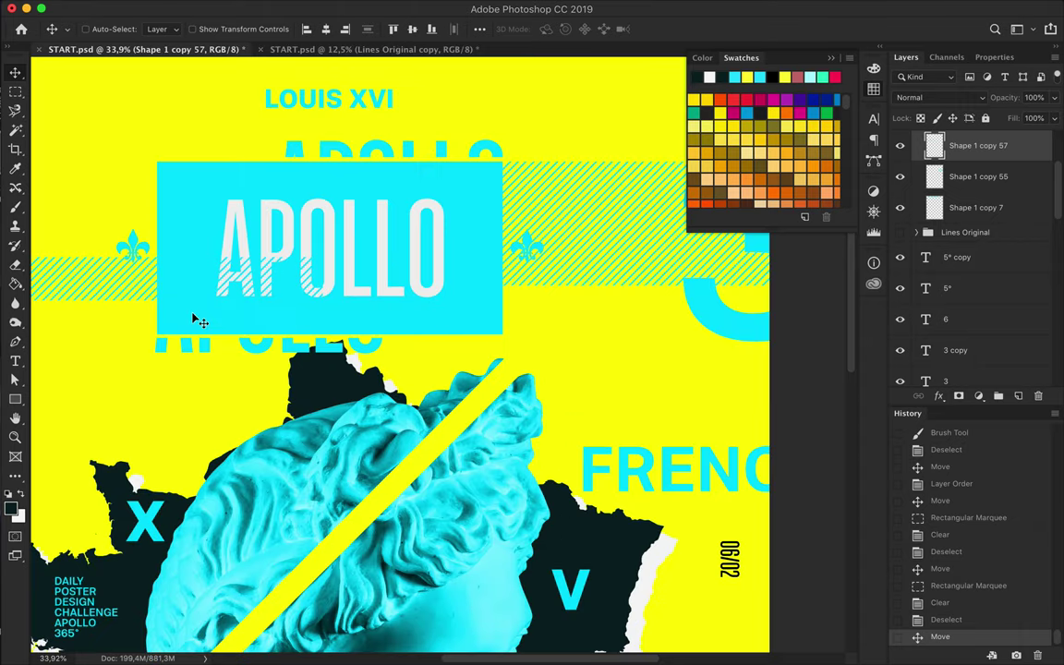
scroll(199, 301, "down", 2)
left_click(207, 230, "ctrl")
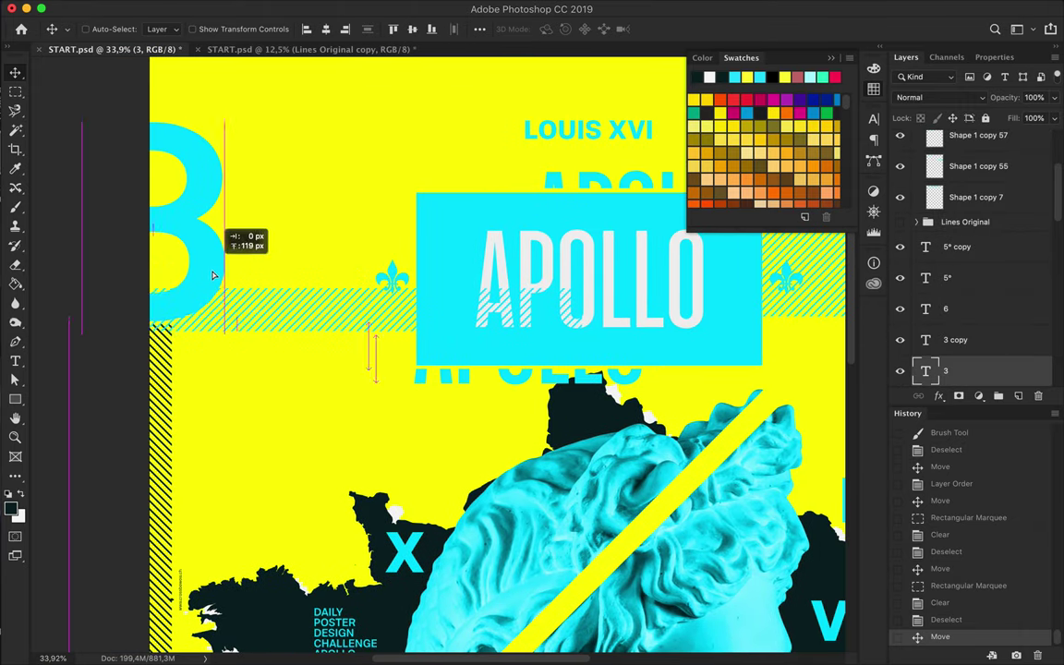
scroll(295, 341, "up", 2)
scroll(305, 345, "down", 3)
scroll(342, 347, "up", 1)
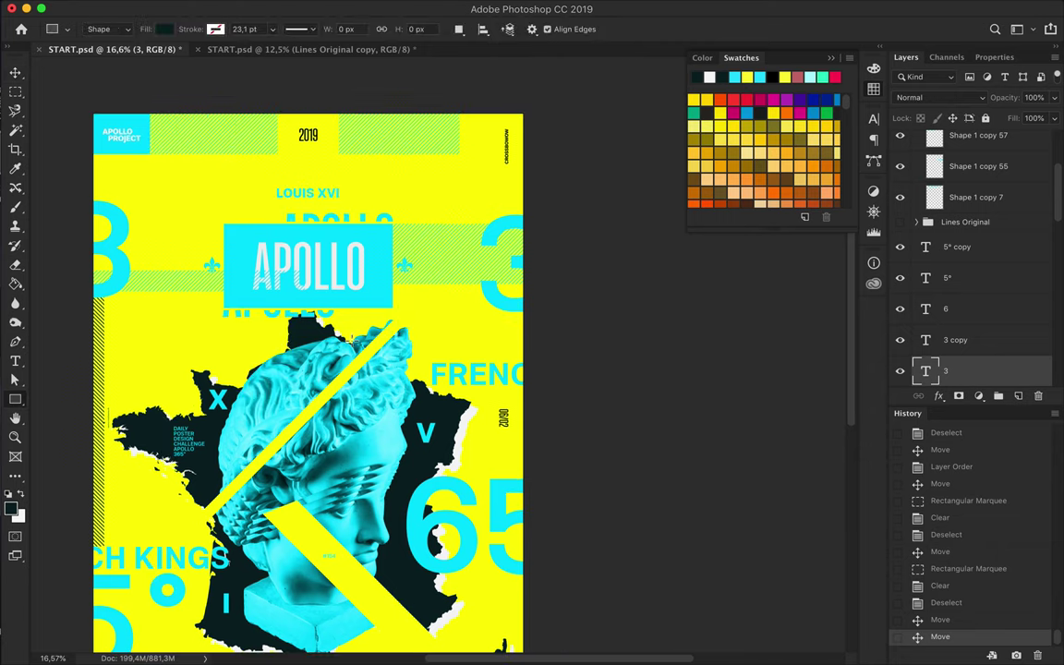
Step: Draw a rectangle 293 px by 1919 px down the poster's top-right edge and fill it with cyan
left_click_drag(534, 223, 534, 224)
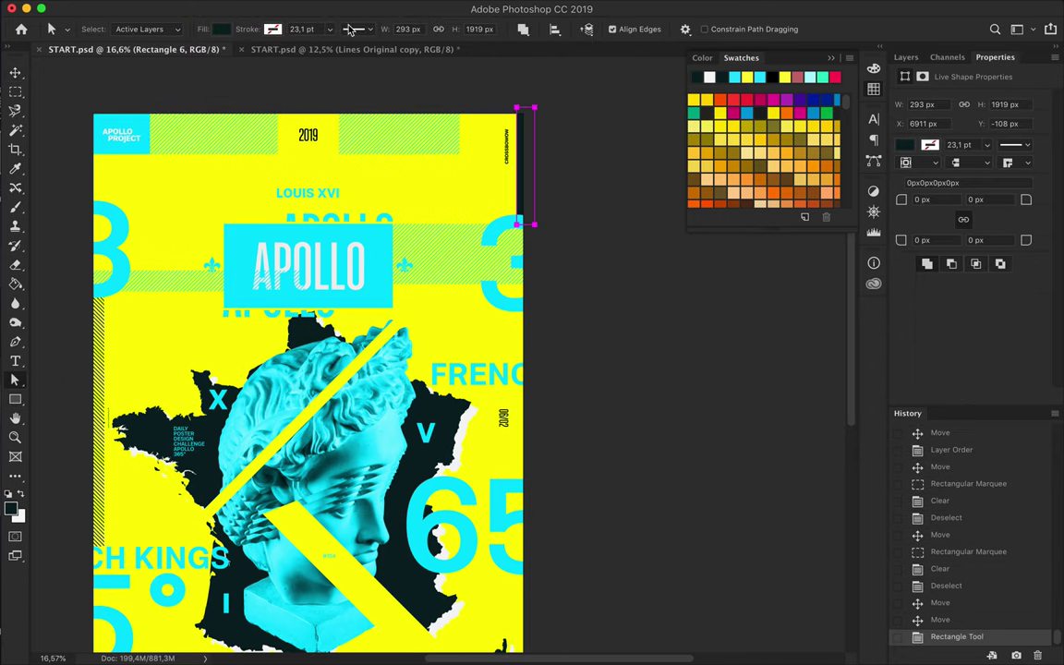
left_click(165, 29)
left_click(146, 91)
key("v")
scroll(545, 223, "up", 3)
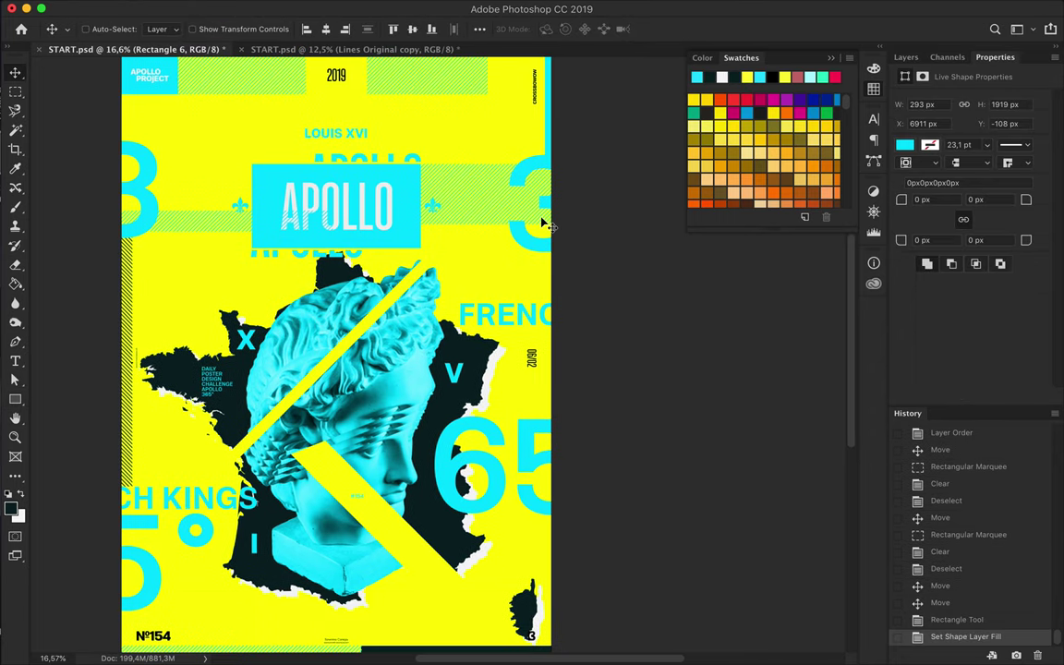
Step: Place the trimmed hatch strip's layer below the white France layer, directly above Shape White copy
left_click(192, 232)
left_click(214, 224)
left_click_drag(981, 159, 960, 325)
scroll(494, 250, "up", 1)
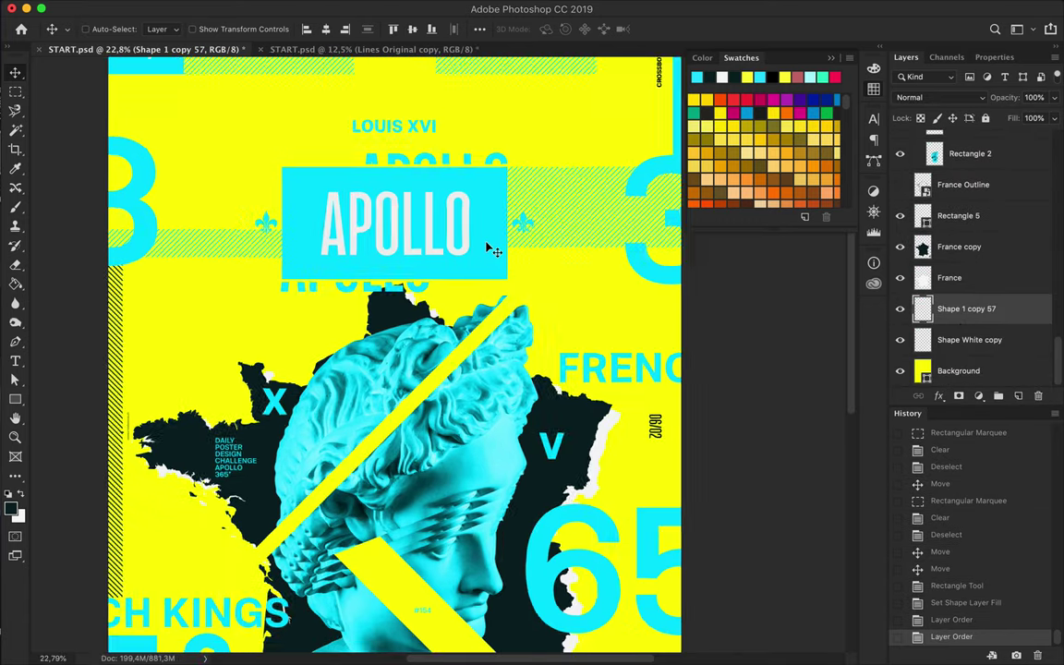
scroll(495, 251, "up", 2)
Step: Delete the white France layer, then scale the dark France map down beside the back of the head
key("alt+bracketright")
key("Delete")
key("ctrl+t")
left_click_drag(570, 460, 323, 391)
key("Return")
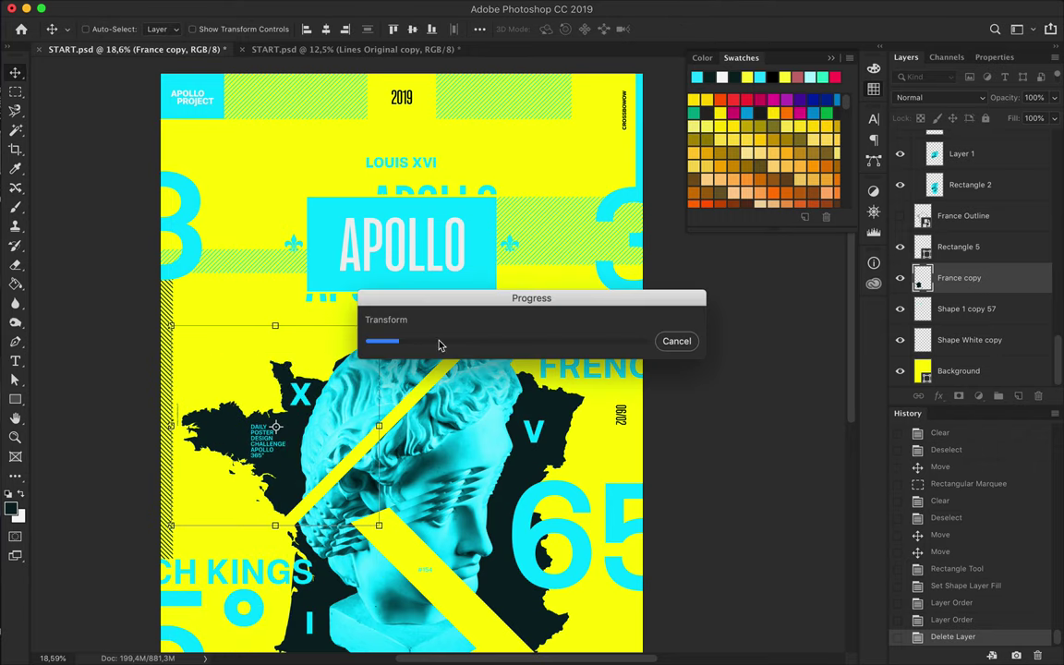
Step: Duplicate FRENCH KINGS below the large 65 and break the copy into two lines
scroll(402, 369, "down", 2)
left_click_drag(586, 321, 519, 571)
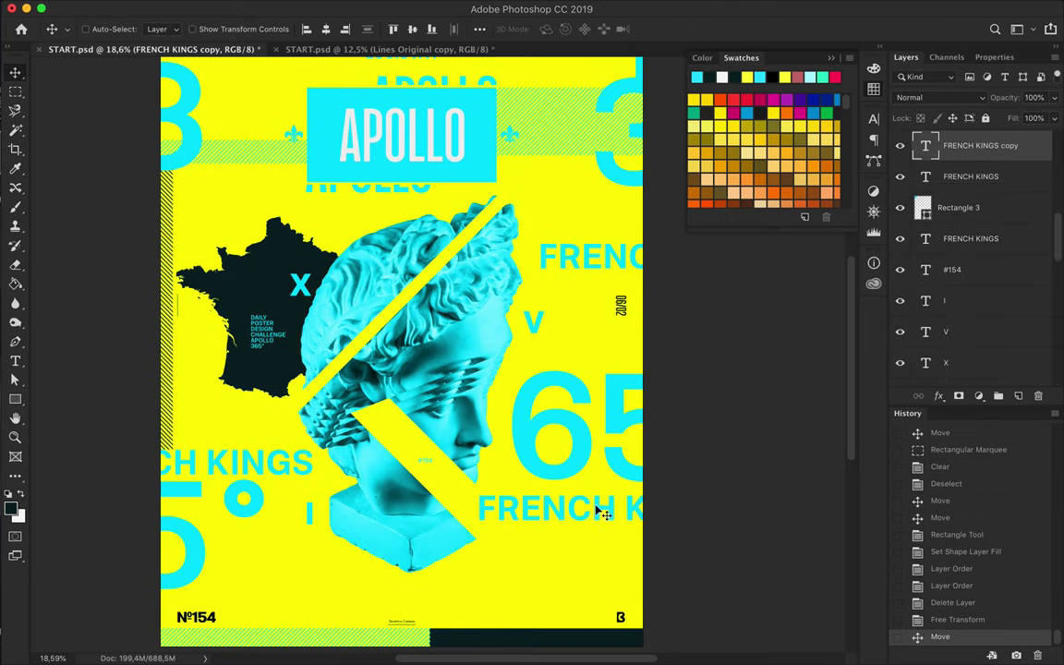
key("t")
left_click(655, 506)
key("ctrl+Return")
key("v")
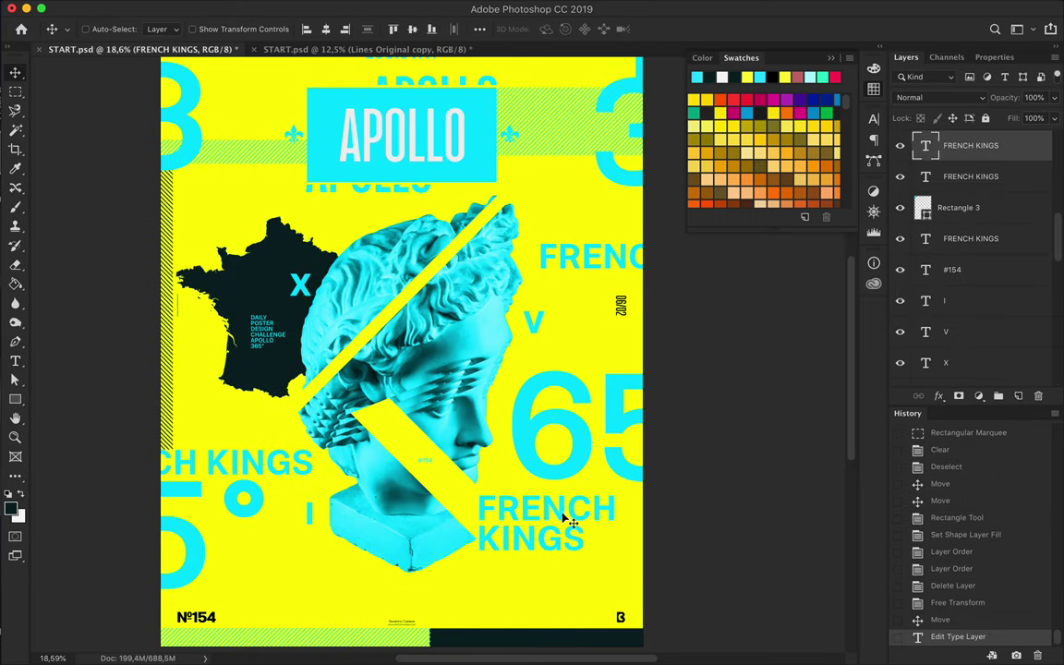
Step: Recolour the two-line FRENCH KINGS text dark and place a copy bleeding off the left edge above the map
left_click(722, 77)
left_click(885, 173)
left_click_drag(563, 521, 150, 212)
scroll(226, 203, "up", 3)
scroll(226, 202, "up", 5)
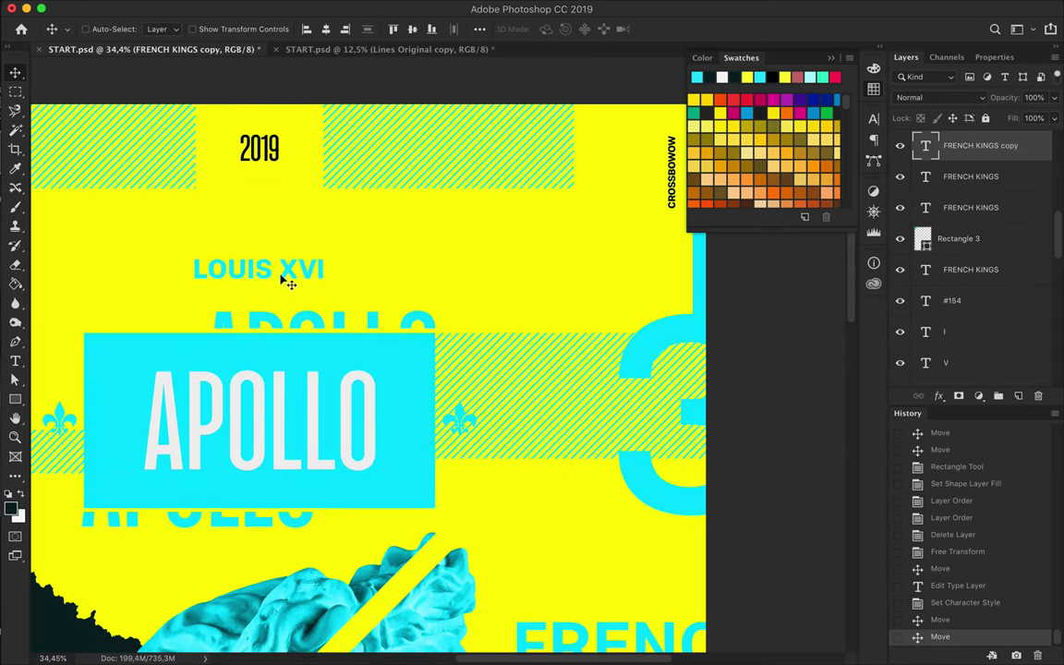
Step: Enlarge the LOUIS XVI text slightly with Free Transform
left_click(261, 268)
key("super+t")
key("Return")
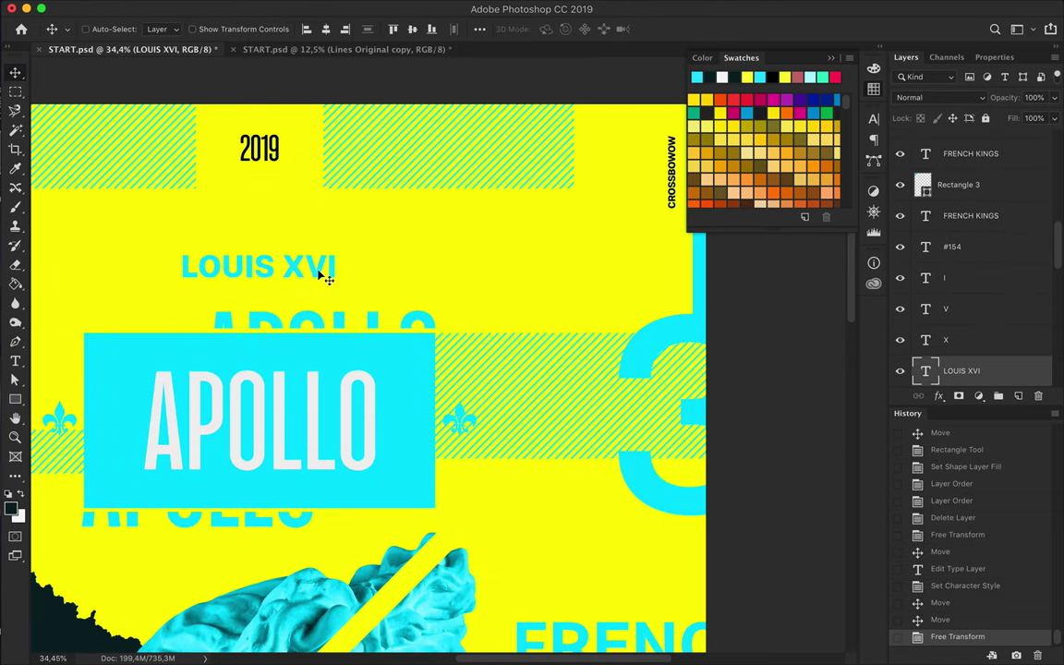
Step: Draw a short horizontal line above LOUIS XVI with no fill and a dark stroke
left_click(873, 121)
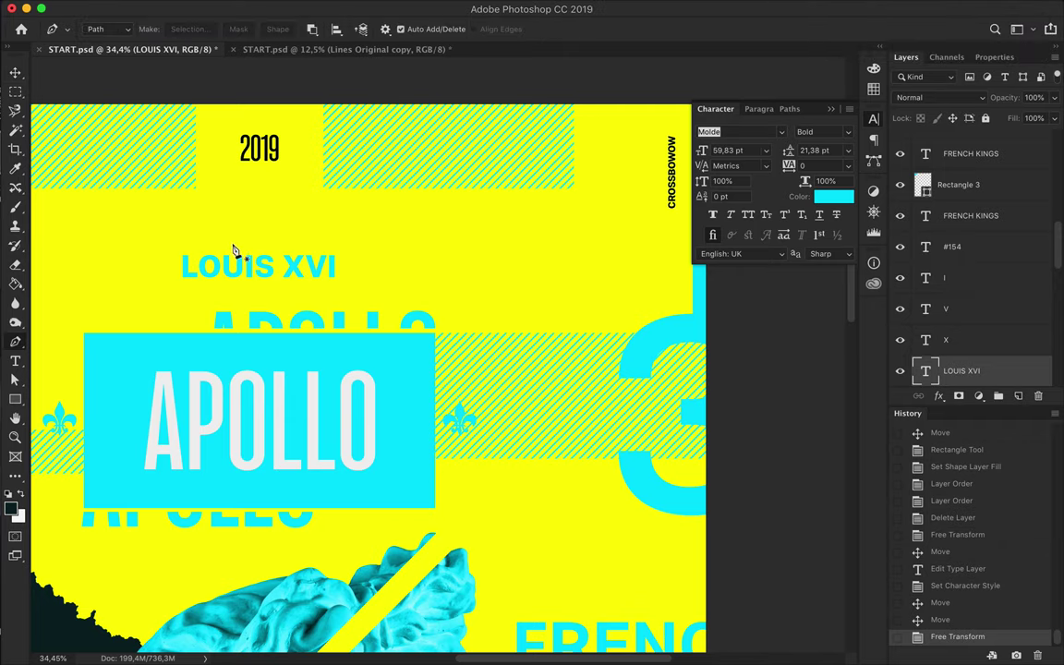
left_click(102, 17)
left_click(223, 31)
left_click(208, 112)
Step: Centre the line over LOUIS XVI, duplicate it below the text and set the stroke width to 7.09 pt
key("v")
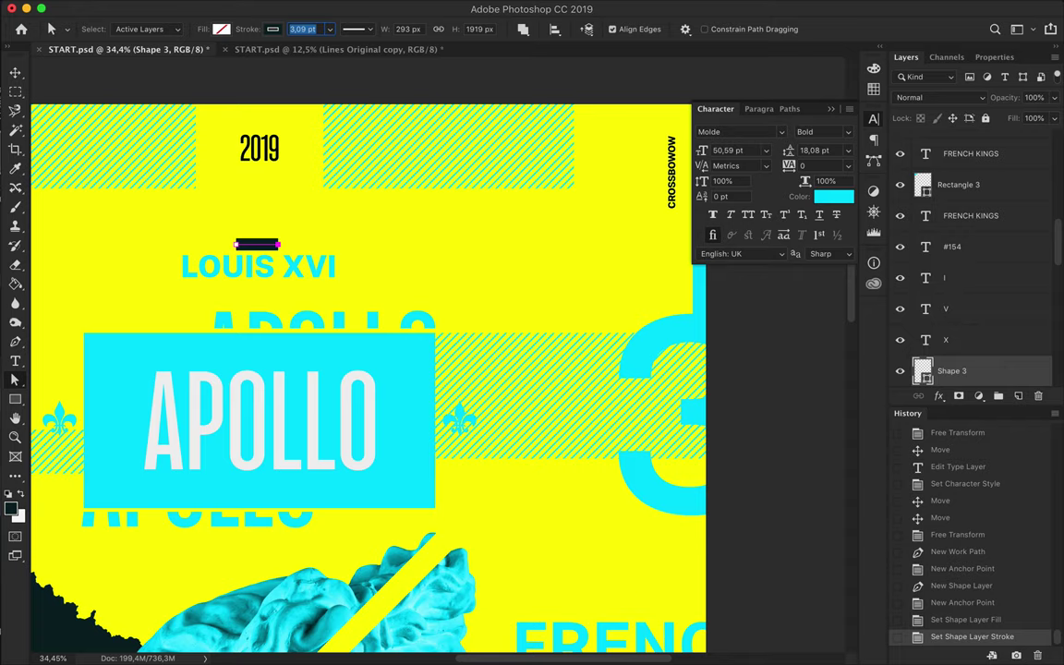
key("Return")
key("v")
left_click_drag(259, 295, 259, 289)
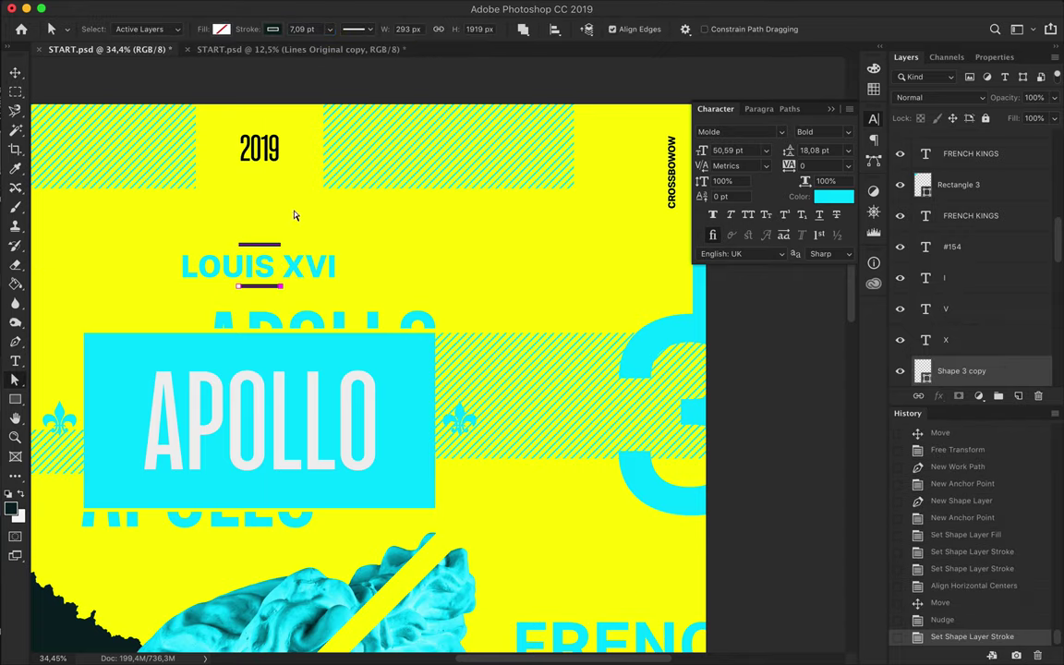
Step: Copy the sliced APOLLO lettering from above the title box to beneath the top-left hatch strip
scroll(351, 230, "down", 3)
key("v")
left_click_drag(558, 270, 314, 152)
left_click(203, 8)
mouse_move(165, 8)
left_click(379, 475)
key("super+z")
Step: Flip the copied APOLLO slice vertically and align it to the lower edge of the top-left hatch strip
left_click(166, 9)
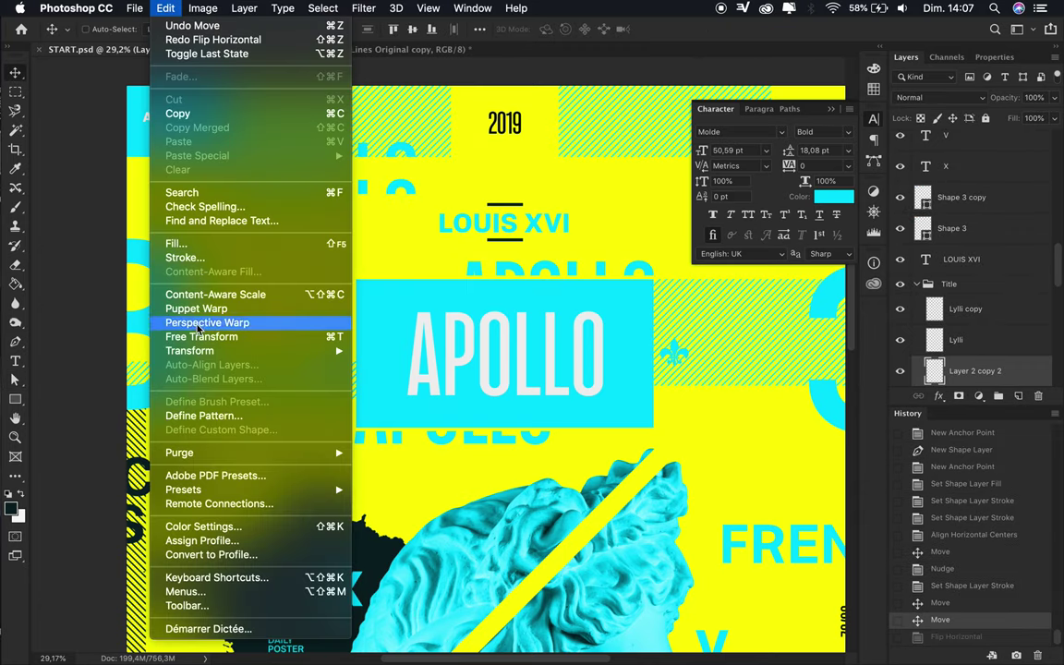
mouse_move(194, 350)
left_click(379, 531)
mouse_move(309, 157)
left_mouse_down()
mouse_move(332, 156)
mouse_move(318, 155)
left_mouse_up()
scroll(429, 275, "down", 2)
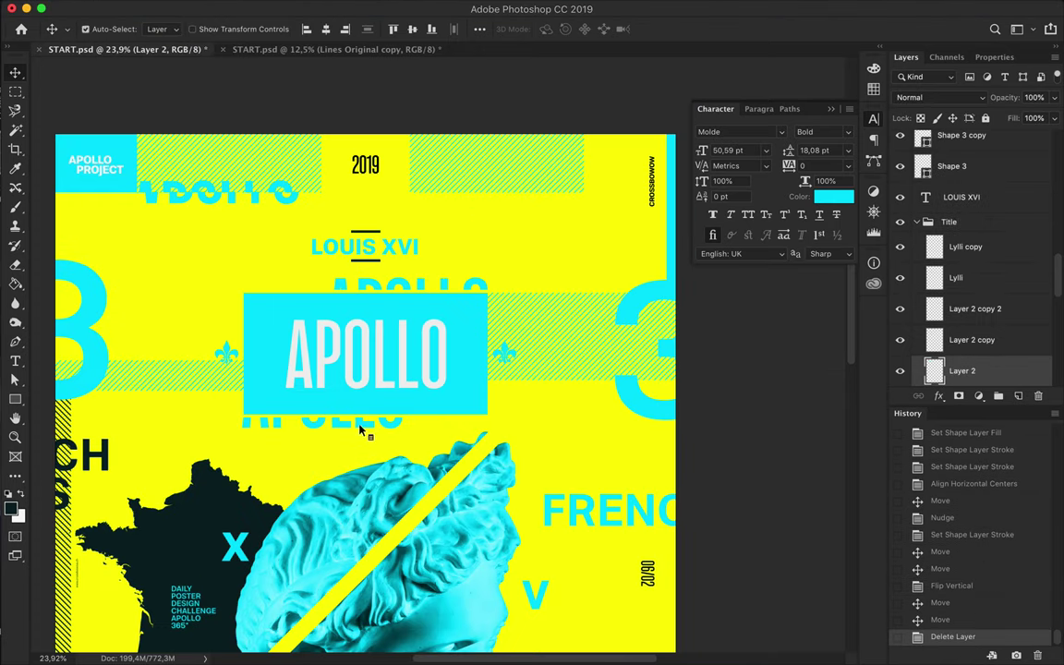
Step: Copy the APOLLO slice from below the title box to beneath the top-right hatch strip and paint it dark
mouse_move(361, 432)
left_mouse_down()
mouse_move(528, 205)
mouse_move(484, 189)
left_mouse_up()
left_click(934, 370, "ctrl")
key("b")
key("ctrl+d")
Step: Flip the dark APOLLO slice vertically, align it under the hatch and move its layer above Rectangle 4
key("v")
left_click(214, 9)
mouse_move(167, 9)
mouse_move(237, 347)
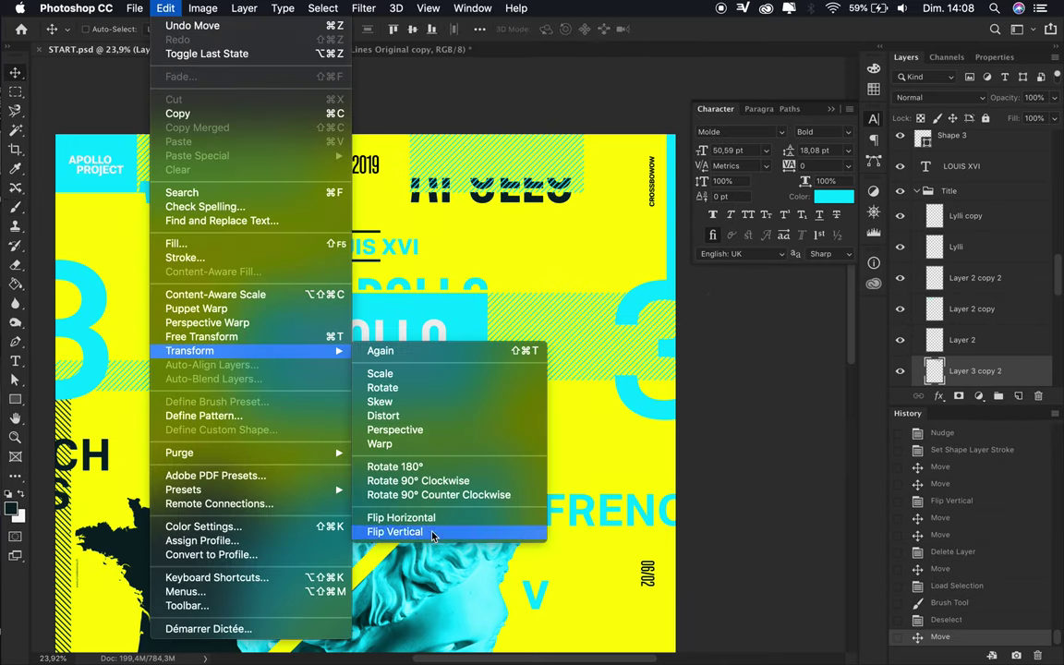
left_click(387, 533)
left_click_drag(484, 189, 484, 189)
left_click_drag(979, 135, 974, 177)
scroll(527, 229, "down", 1)
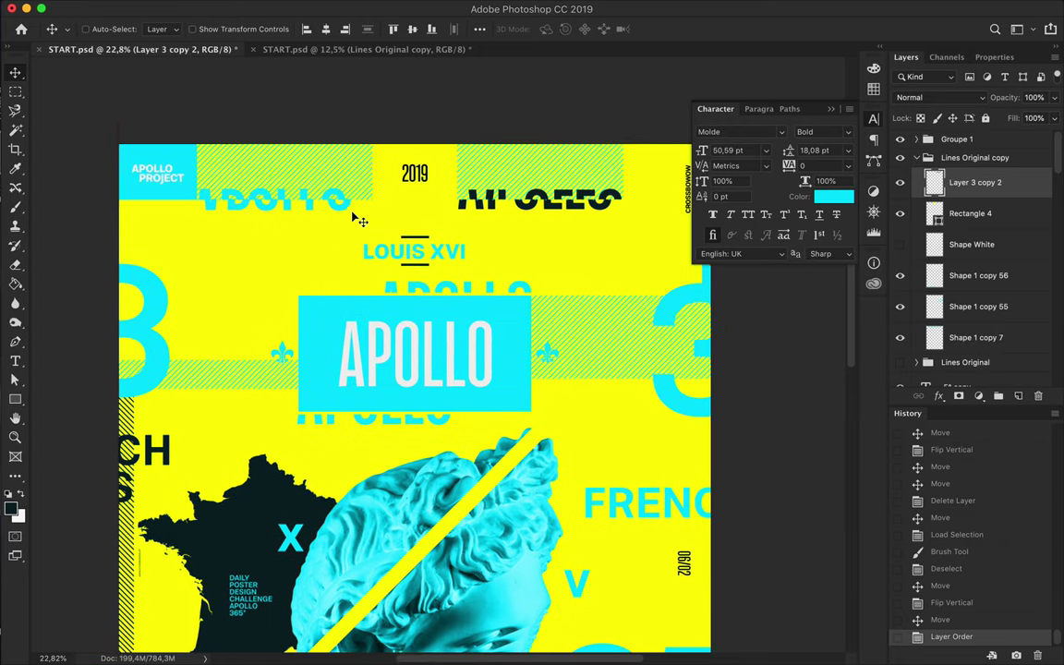
Step: Copy the dark hatch strip from the poster's left edge, rotate it -90° and align it directly under the APOLLO PROJECT box
scroll(218, 344, "down", 2)
left_click(130, 379)
left_click_drag(130, 378, 89, 301)
key("ctrl+t")
left_click_drag(489, 386, 280, 209)
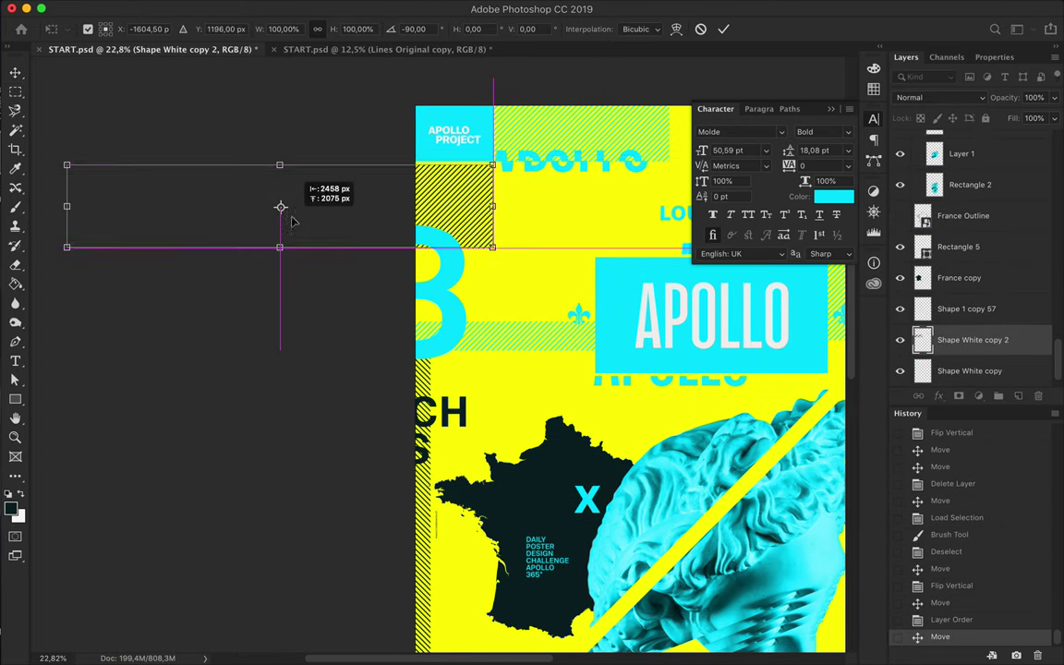
key("Return")
Step: Duplicate the APOLLO title with a slight sideways offset and colour the copy dark, keeping it in front of the white original
scroll(335, 334, "right", 5)
scroll(351, 304, "right", 5)
scroll(351, 305, "down", 3)
left_click(375, 275, "ctrl")
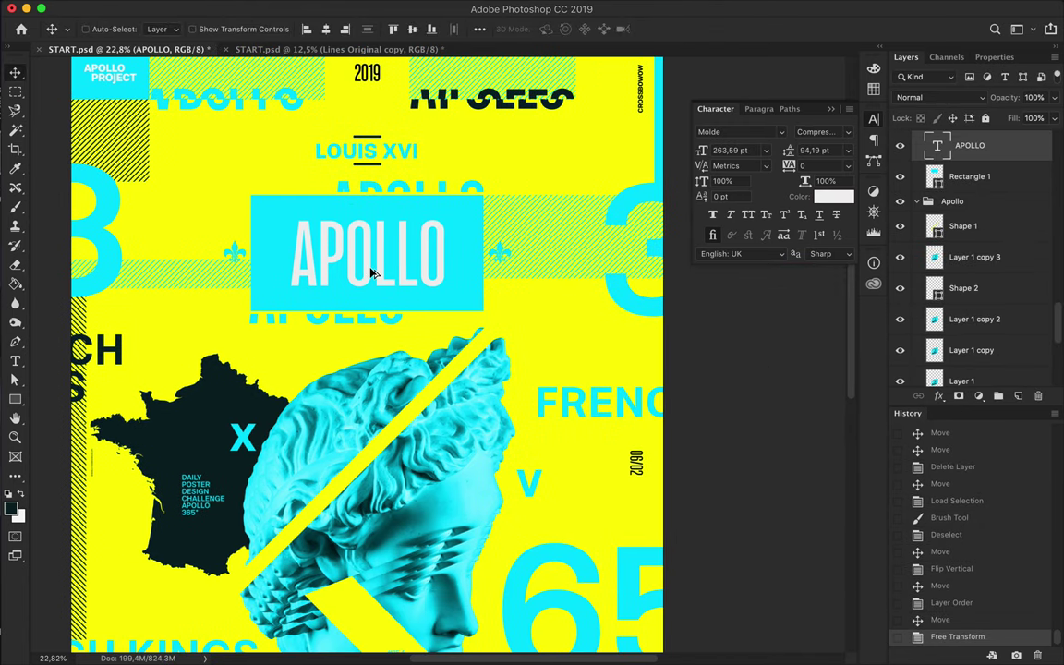
left_click_drag(375, 275, 376, 275)
left_click(602, 28)
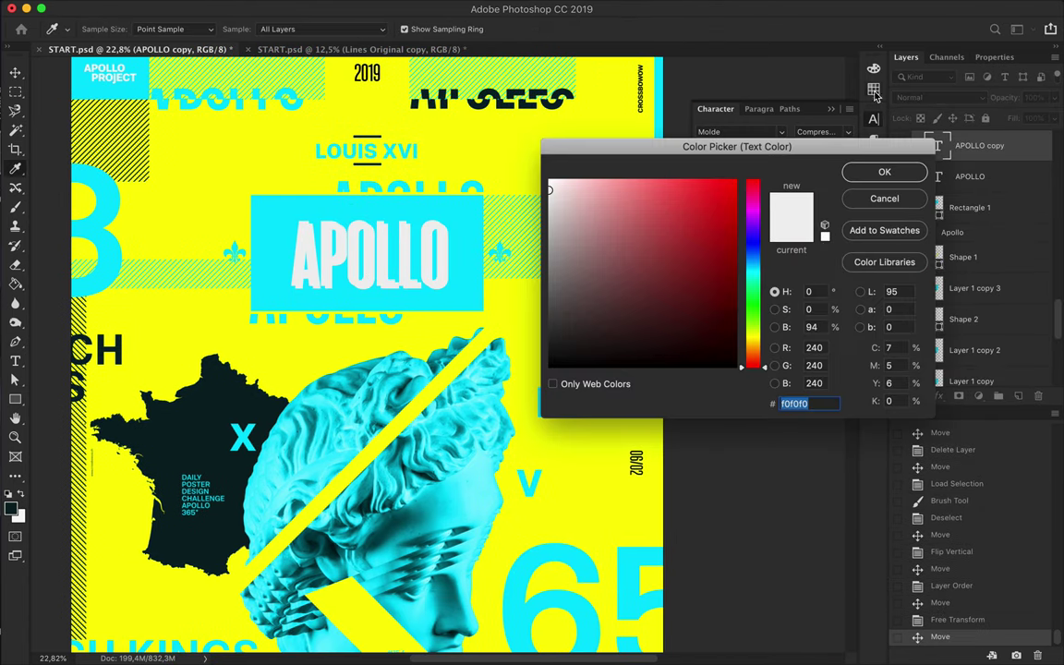
left_click(884, 171)
left_click_drag(960, 184, 960, 194)
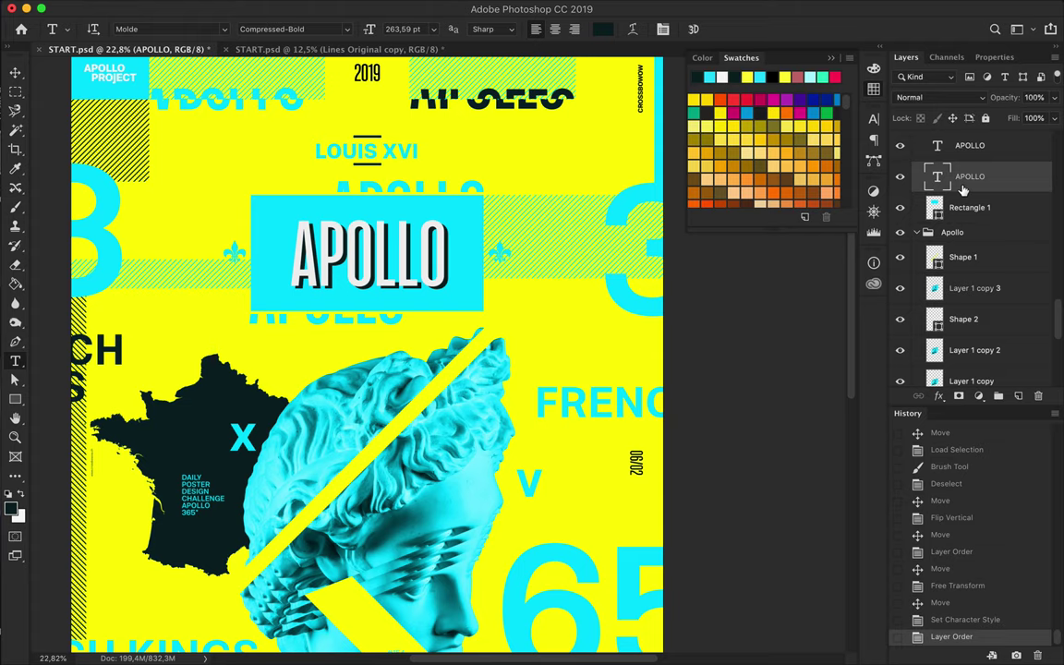
key("ctrl+z")
scroll(540, 263, "down", 5)
key("ctrl+0")
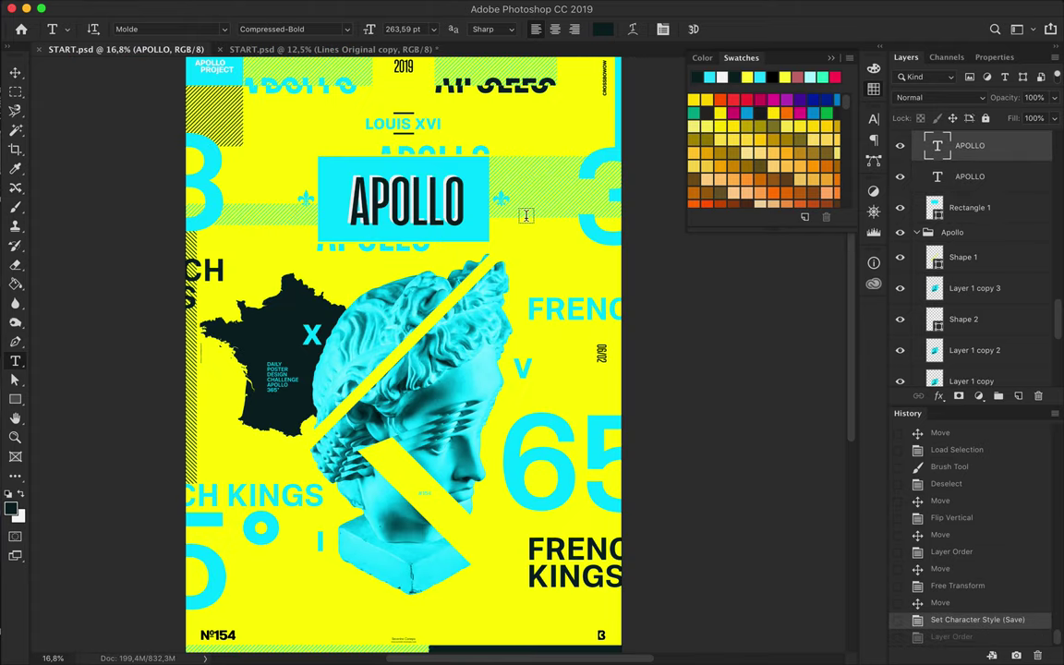
Step: Draw a tiny dark square right after №154 on its baseline and duplicate it twice into a row of three
key("v")
scroll(130, 193, "up", 5)
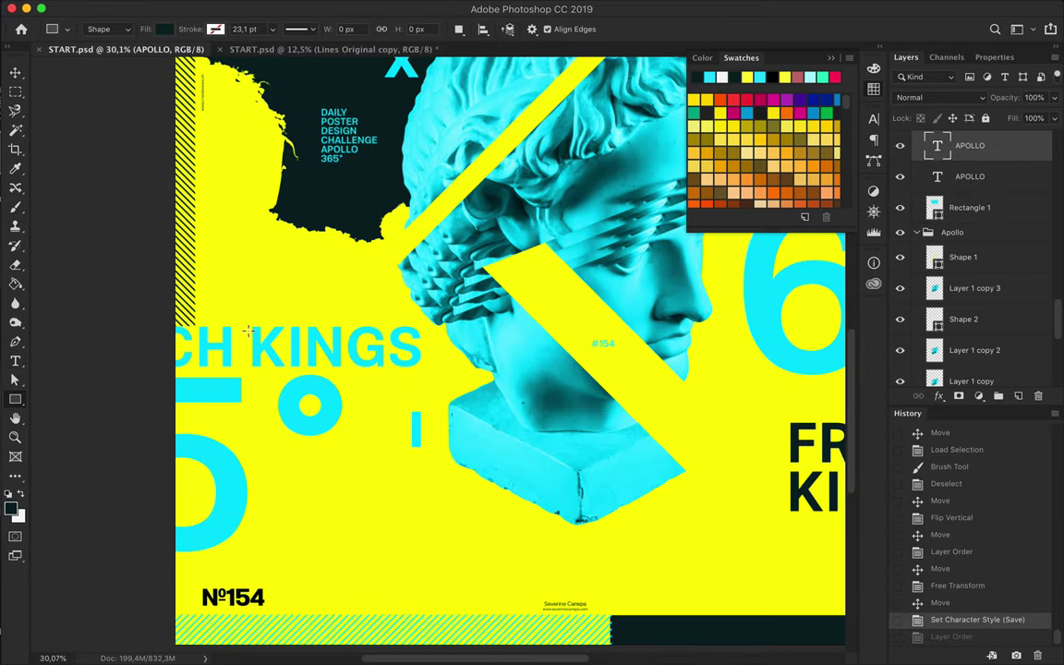
key("u")
scroll(273, 570, "up", 8)
left_click_drag(271, 532, 313, 546)
key("v")
scroll(974, 277, "up", 1)
Step: Group the three small square layers and name the group Squares
left_click(975, 272, "shift")
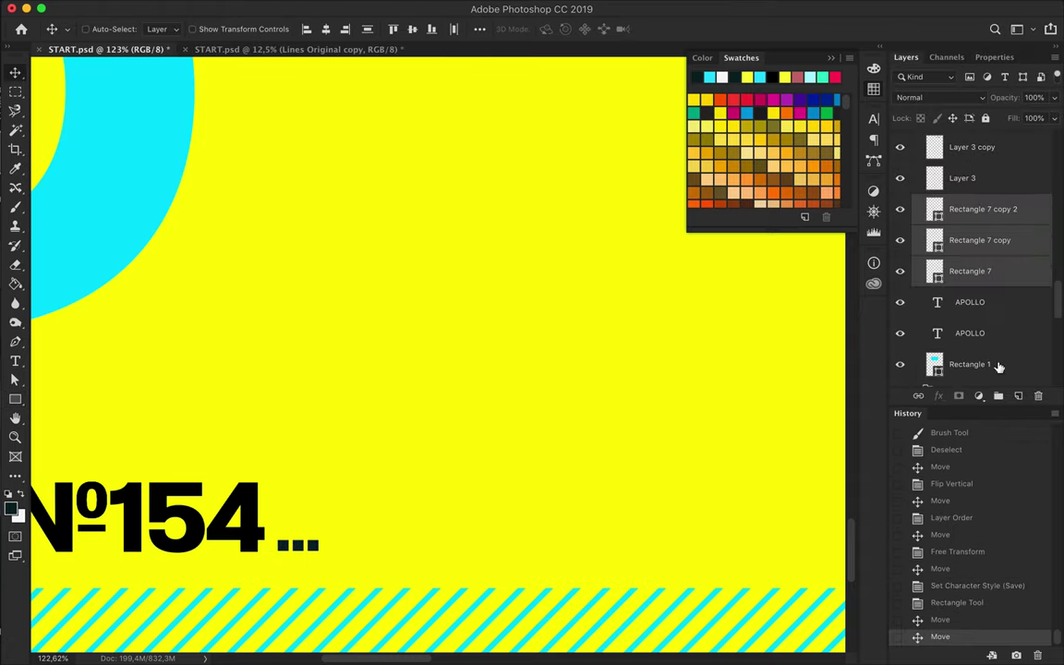
key("ctrl+g")
double_click(966, 203)
key("Return")
Step: Place enlarged copies of the squares below the 5° and beside the lower dark FRENCH KINGS text, and group all sets as Squares
scroll(528, 439, "down", 10)
key("ctrl+alt+t")
left_click_drag(285, 534, 527, 351)
key("Return")
key("ctrl+g")
key("s")
Step: Fill the squares in Squares copy 2 with cyan and align them beside the lower dark FRENCH KINGS text with the guides shown
left_click(929, 202)
left_click(940, 220)
left_click(993, 307, "shift")
key("u")
left_click(124, 29)
left_click(129, 69)
key("v")
left_click_drag(527, 355, 554, 359)
key("ctrl+semicolon")
scroll(554, 359, "up", 3)
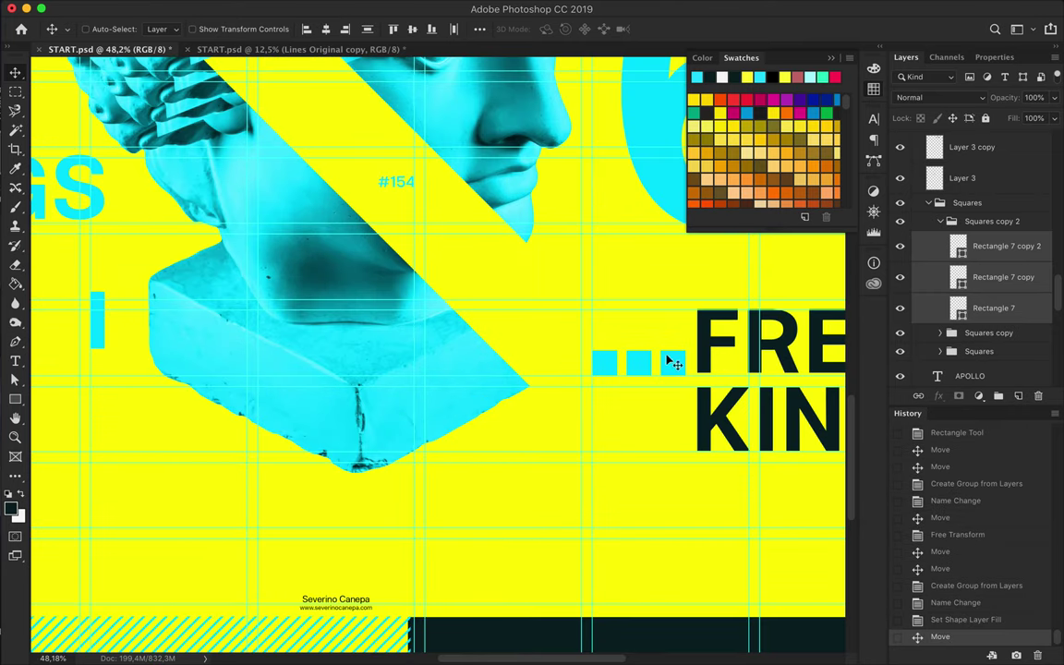
Step: Lower the cyan I numeral to the grid line and align the large dark squares below the 5° with the column guide
scroll(554, 360, "left", 3)
left_click_drag(185, 319, 184, 362)
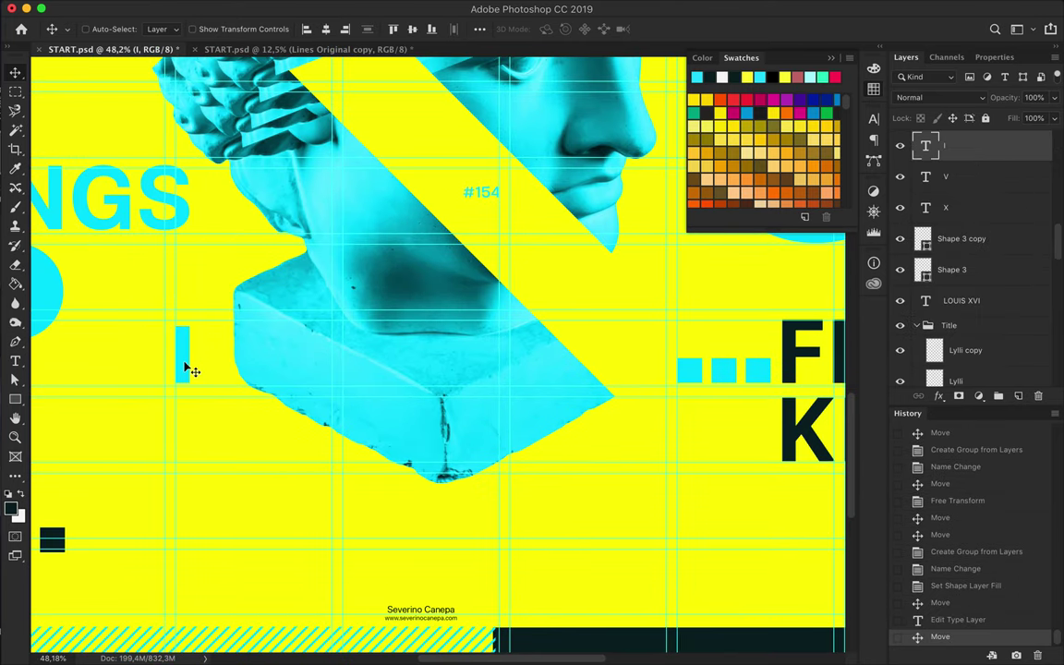
scroll(187, 370, "left", 5)
scroll(188, 370, "down", 2)
left_click(254, 448)
left_click_drag(254, 448, 277, 452)
Step: Move the cyan 5° onto the grid line and set the kerning between its characters to -30
left_click(139, 346)
left_click_drag(139, 347, 139, 349)
key("t")
left_click(873, 118)
left_click(753, 166)
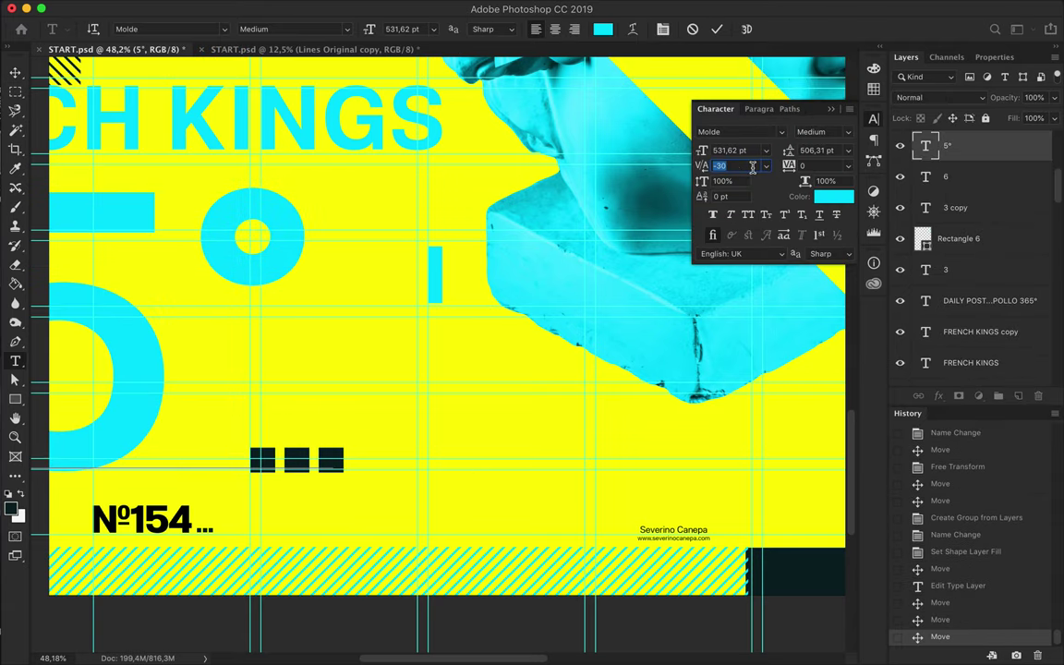
key("Return")
Step: Move the cyan FRENCH KINGS text above the 5° down slightly onto the guide
scroll(434, 84, "up", 5)
key("v")
left_click_drag(349, 280, 349, 288)
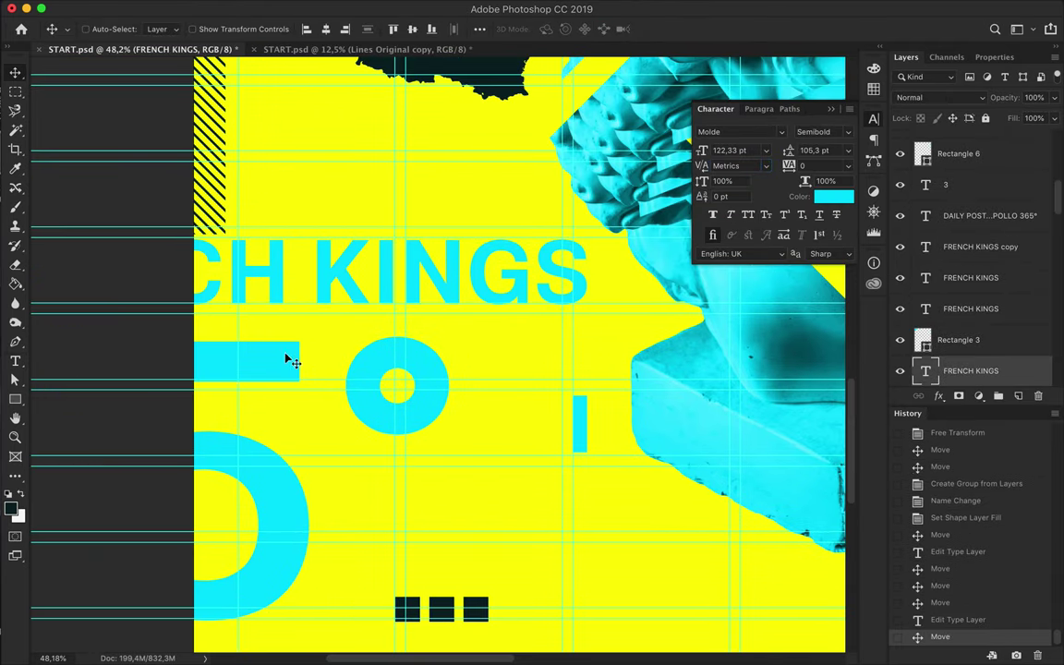
scroll(288, 360, "down", 3)
left_click(316, 399, "ctrl")
Step: Align the X numeral and the DAILY POSTER DESIGN CHALLENGE text over the France map with the guides
scroll(323, 403, "right", 5)
left_click(392, 333, "ctrl")
key("Down")
left_click_drag(391, 333, 375, 336)
left_click_drag(268, 414, 245, 386)
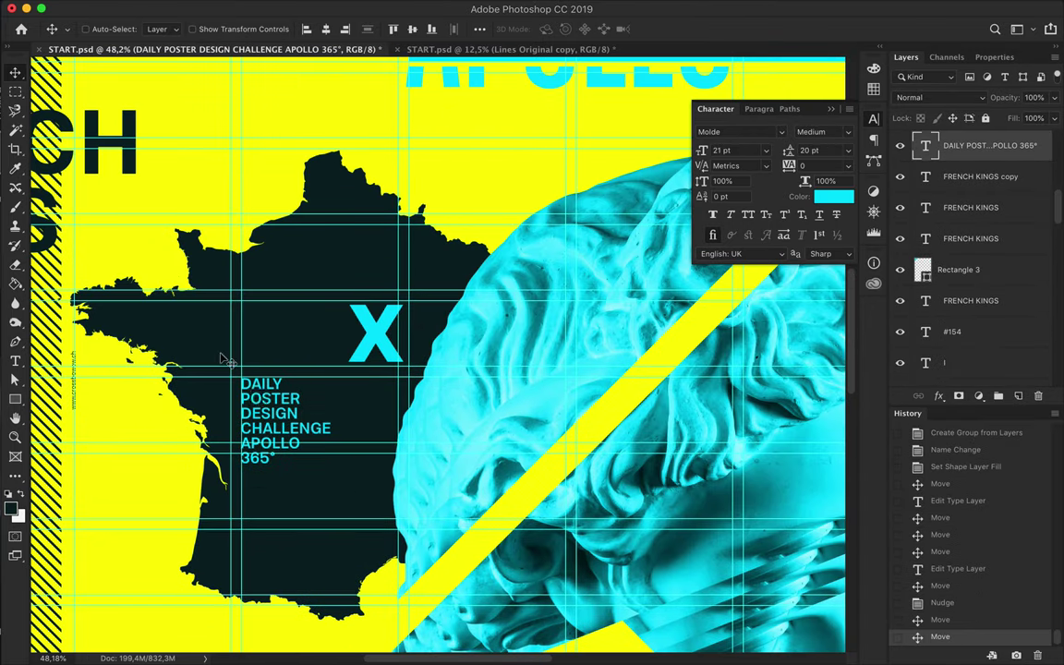
Step: Align the dark FRENCH KINGS text above the map and the cyan one beside the statue's hair with the horizontal guides
scroll(223, 359, "left", 2)
left_click_drag(85, 242, 98, 248)
scroll(100, 249, "right", 10)
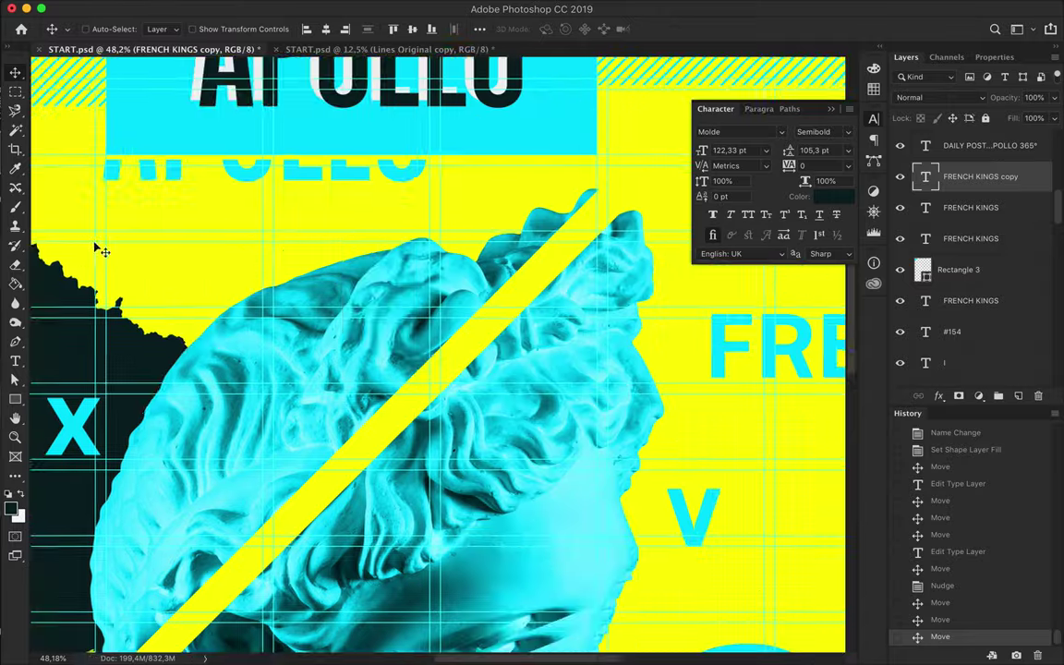
scroll(98, 249, "right", 10)
left_click_drag(356, 403, 360, 411)
scroll(363, 446, "up", 5)
scroll(367, 450, "left", 7)
scroll(367, 449, "down", 5)
scroll(368, 450, "down", 5)
left_click(536, 480)
scroll(518, 536, "up", 3)
scroll(517, 536, "right", 3)
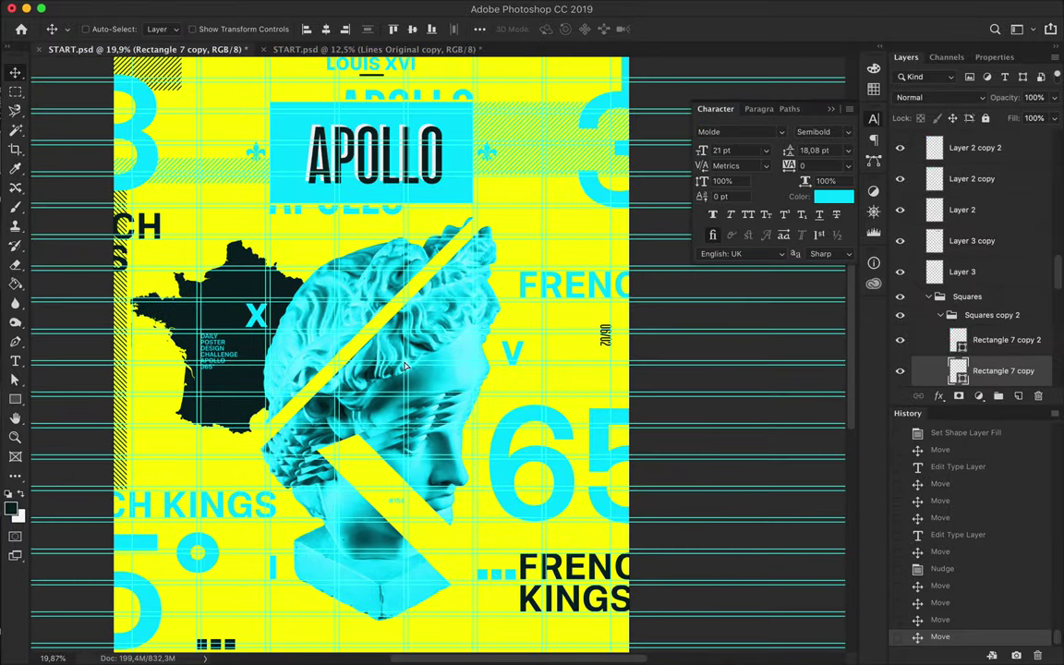
left_click_drag(496, 580, 499, 580)
scroll(460, 523, "down", 2)
key("super+z")
Step: Duplicate the cyan squares group, rotate the copy to vertical and place it next to the V numeral on the column guide
left_click_drag(506, 534, 552, 303, "alt")
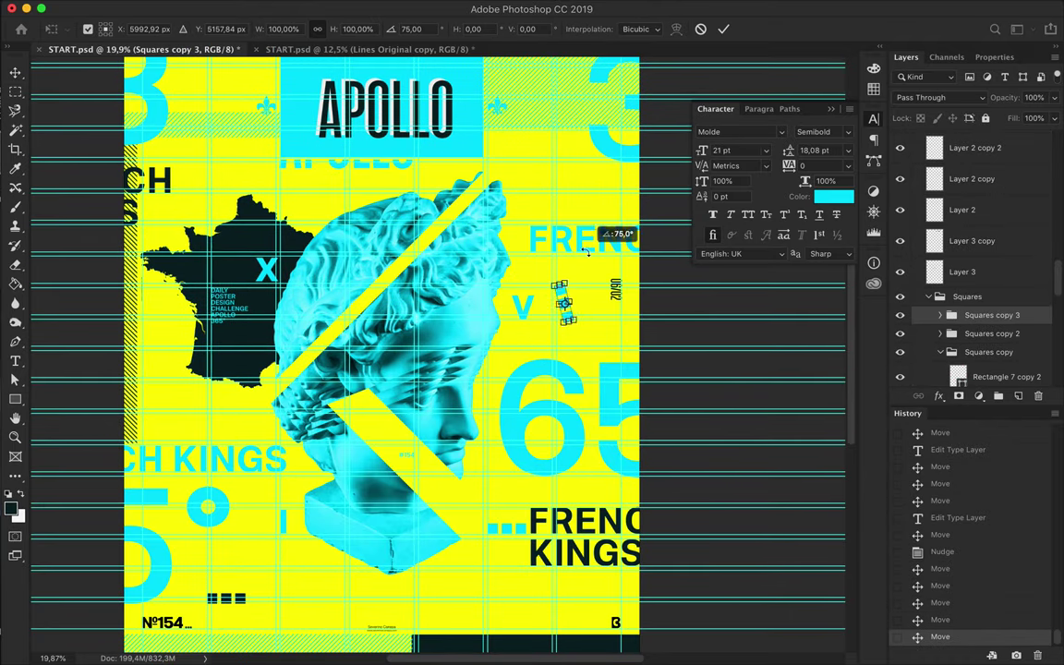
key("Return")
left_click_drag(566, 341, 565, 341)
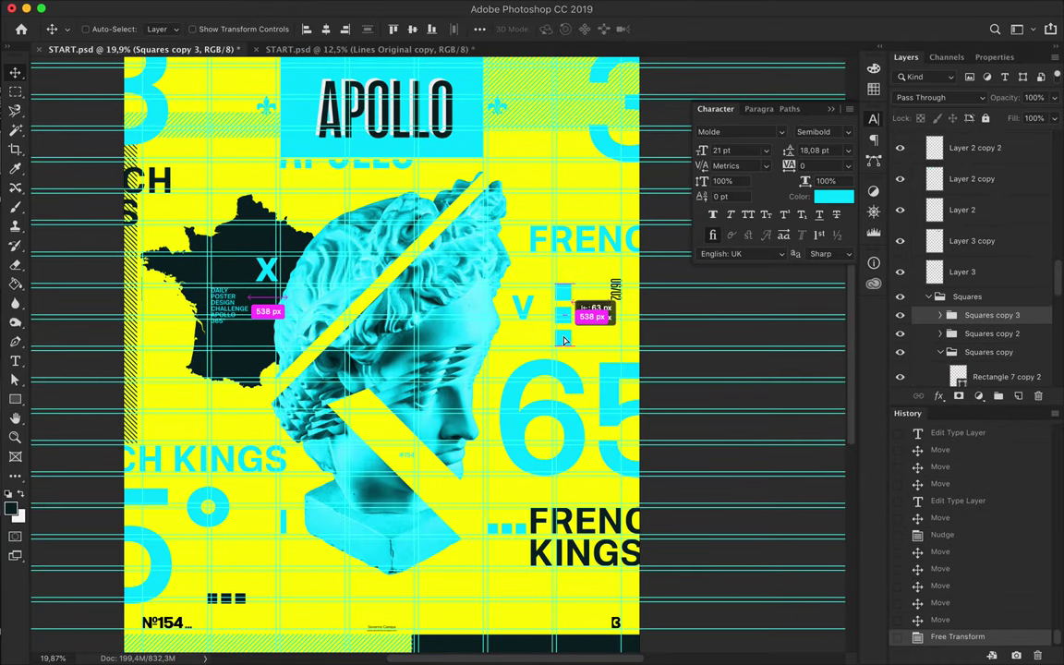
Step: Shift both dark FRENCH KINGS texts and the cyan one beside the statue's hair to the right along the column guides
left_click_drag(577, 555, 601, 559)
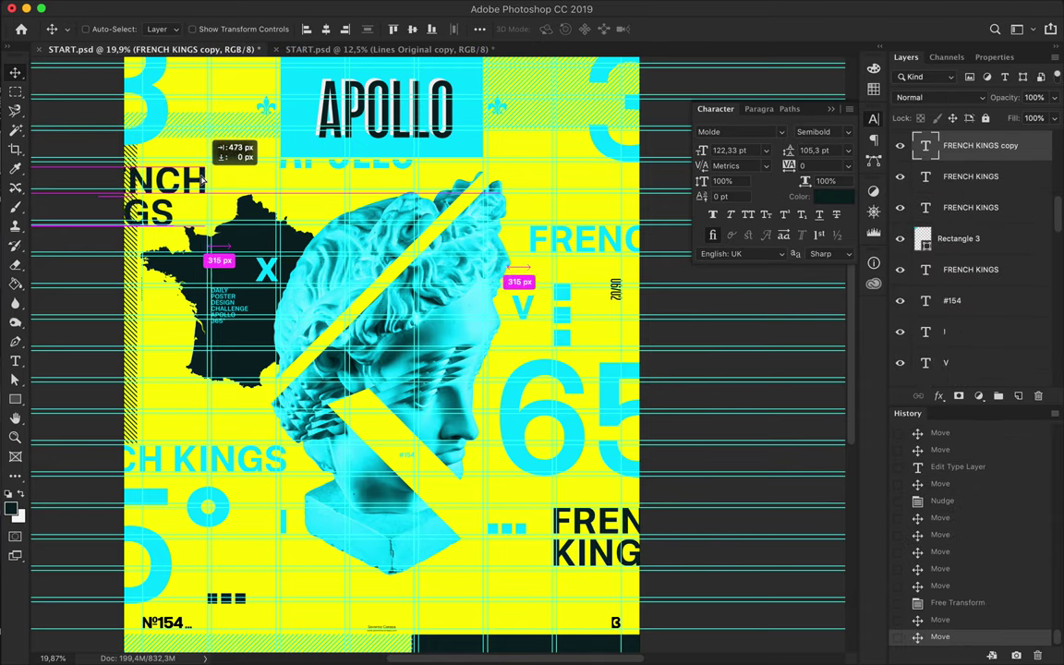
left_click_drag(205, 182, 205, 182)
left_click_drag(568, 243, 588, 244)
Step: Draw a vertical cyan rectangle, 142 by 1551 px, running off the poster's lower edge beside the statue's base
scroll(489, 400, "down", 5)
scroll(490, 399, "up", 2)
key("u")
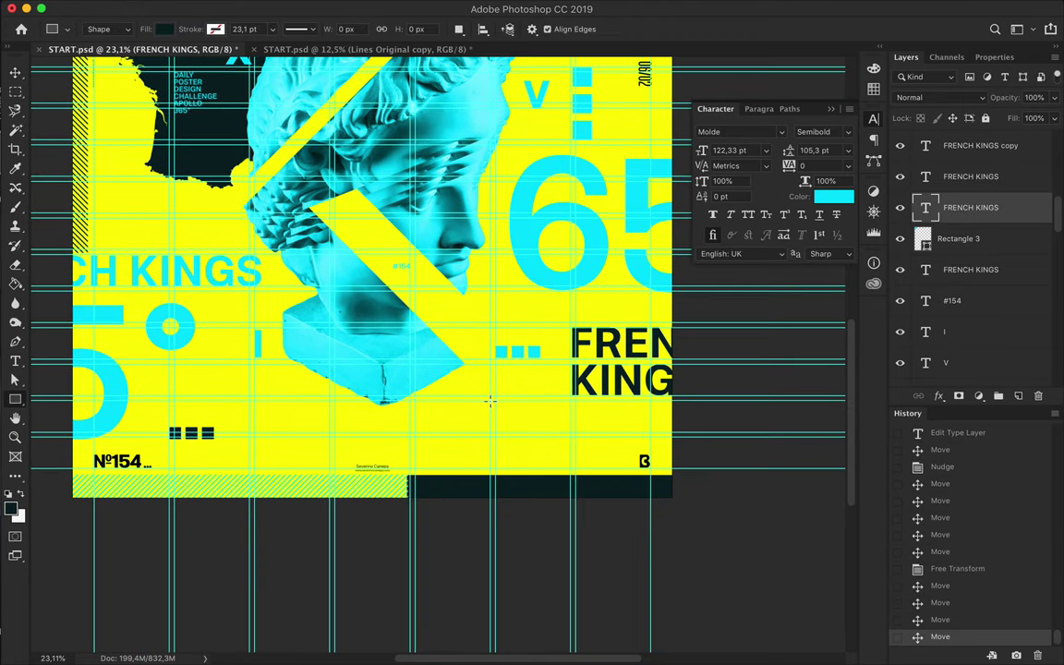
left_click(164, 29)
left_click_drag(483, 395, 489, 522)
key("v")
Step: Copy the vertical cyan rectangle to the poster's top edge near the right corner, beside the hatch strip
scroll(506, 562, "up", 8)
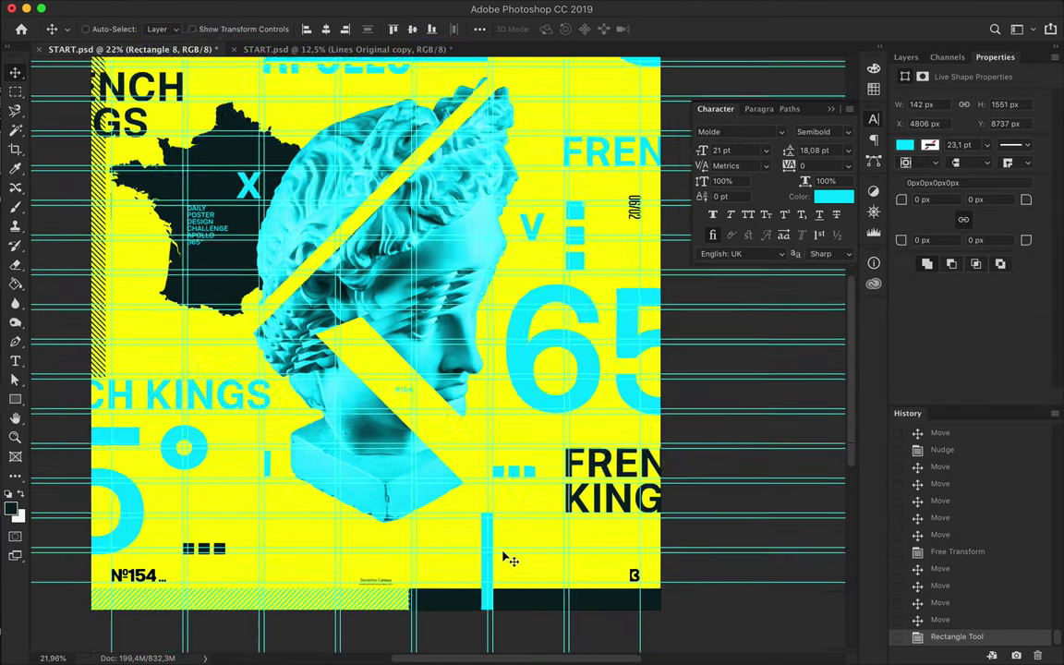
scroll(506, 562, "down", 3)
left_click_drag(601, 97, 602, 97)
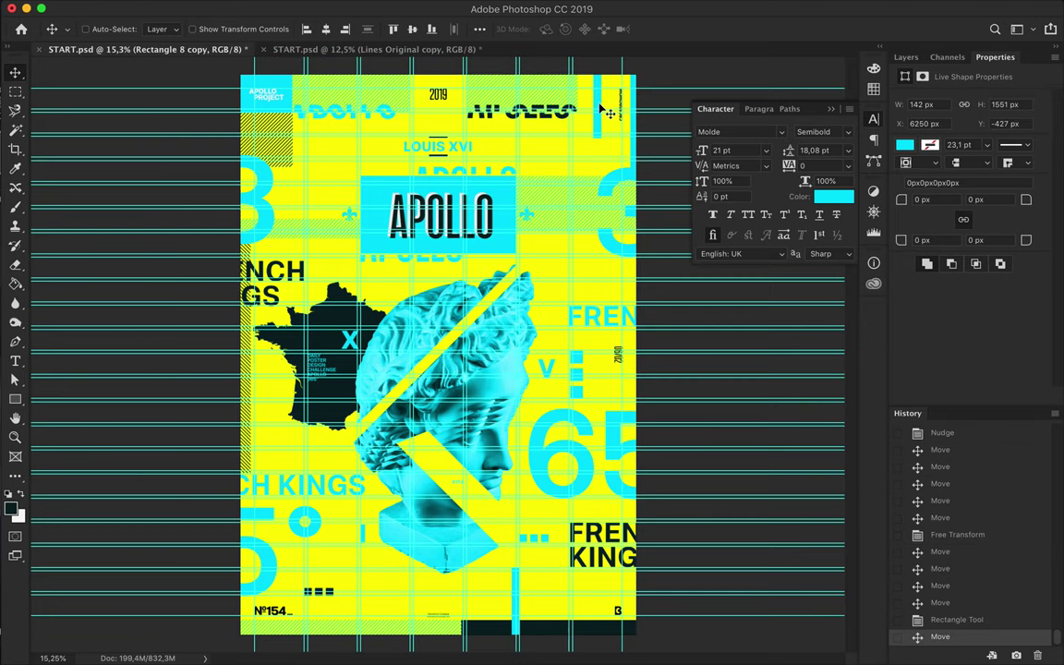
scroll(623, 159, "up", 2)
scroll(629, 168, "down", 1)
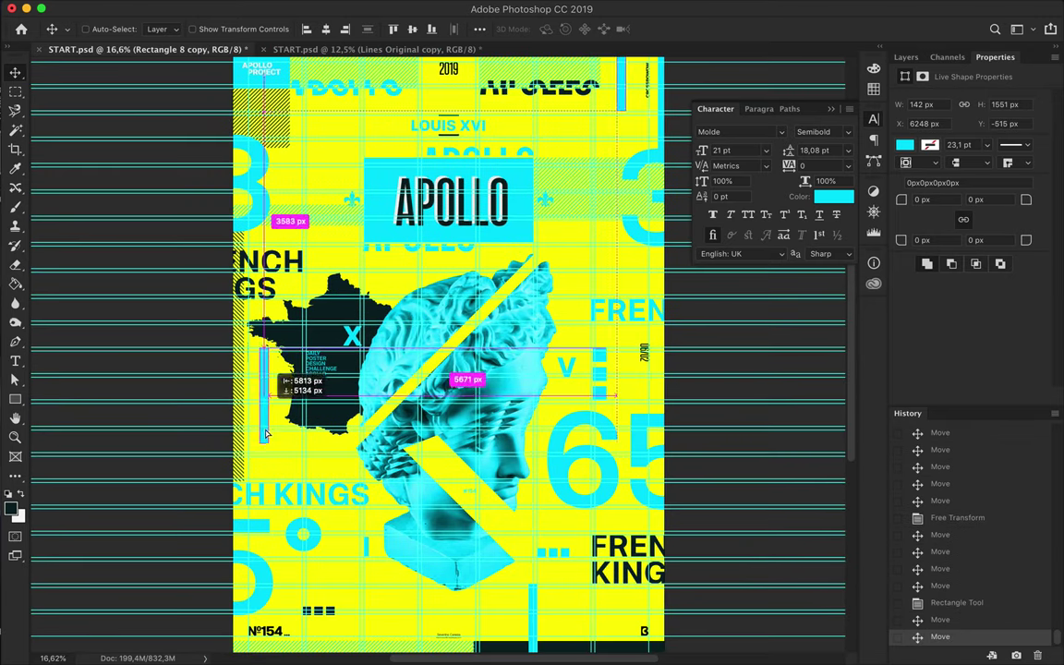
Step: Copy the cyan rectangle to the left edge below the map, rotate the copy -90° and fill it dark
left_click_drag(265, 434, 265, 440)
key("ctrl+t")
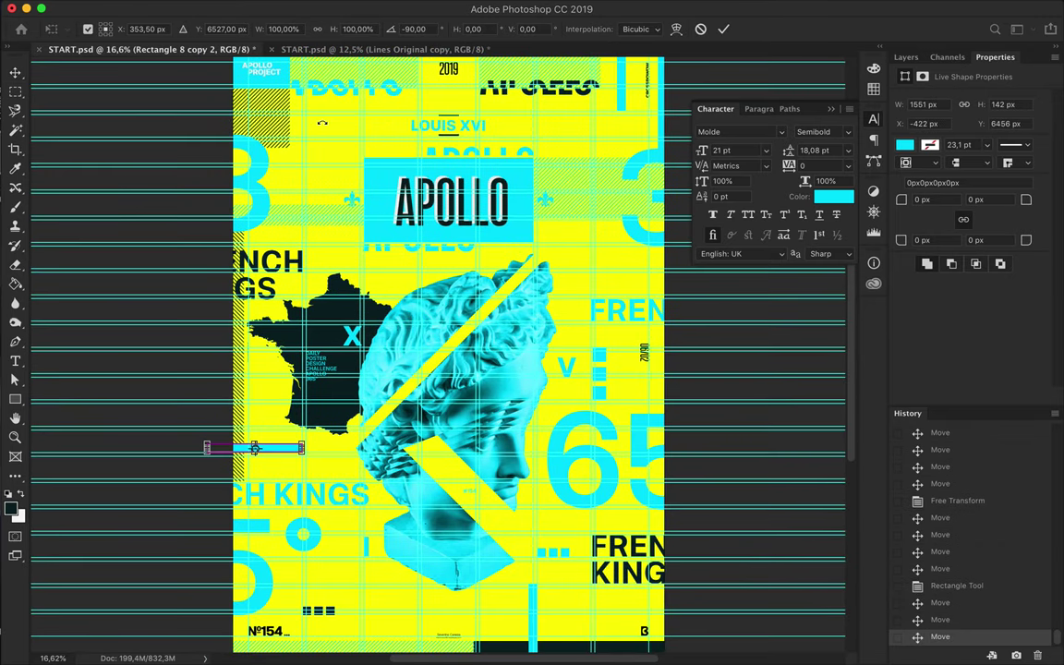
key("Return")
key("a")
left_click(152, 28)
left_click(142, 94)
Step: Copy the dark bar above the right cyan FRENCH KINGS text with a height of 359 px, and widen the bottom cyan rectangle to 484 px
key("v")
left_click_drag(298, 453, 645, 293)
key("Return")
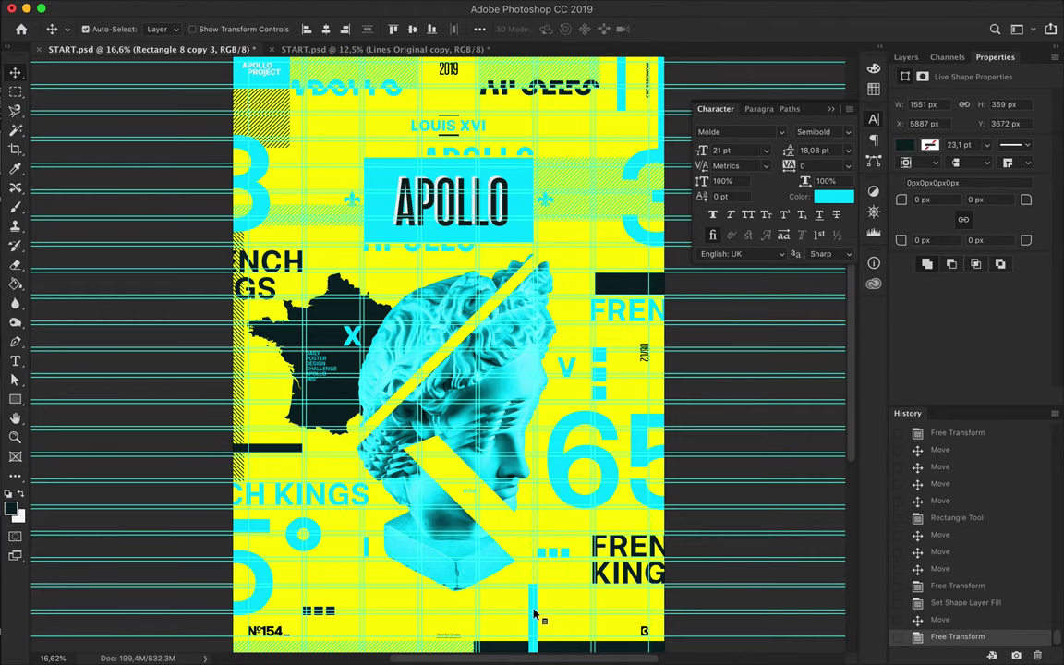
scroll(561, 540, "up", 1)
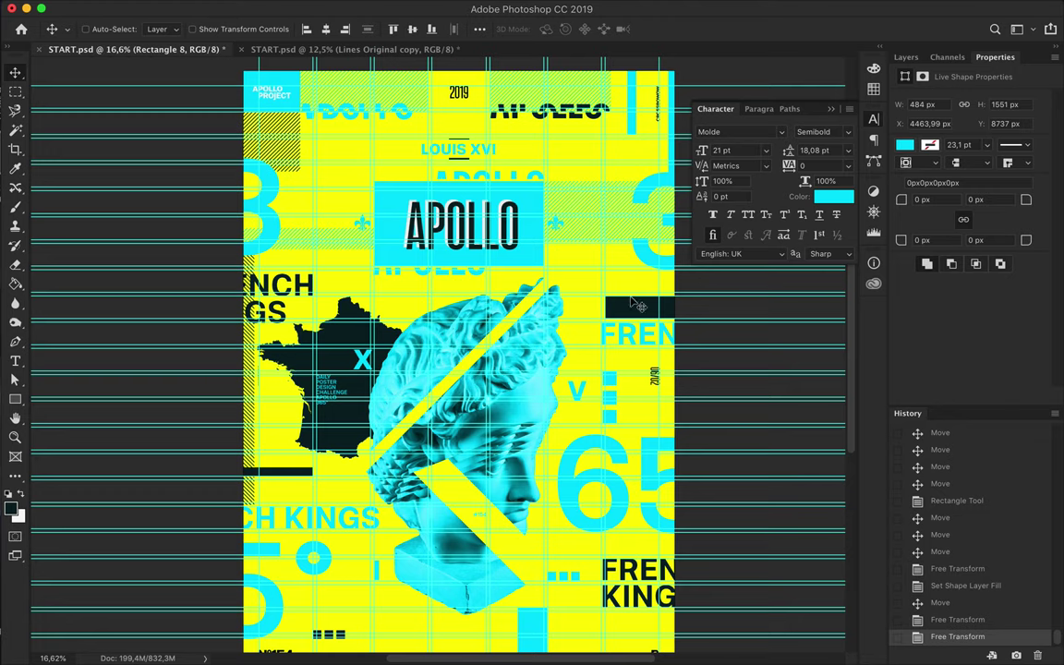
Step: Extend the dark bar above the cyan FRENCH KINGS text leftward to the statue and move its layer behind the head
left_click(605, 306, "ctrl")
key("ctrl+t")
left_click_drag(546, 306, 559, 306)
key("Return")
left_click(906, 56)
left_click_drag(961, 208, 969, 355)
Step: Align the vertical cyan squares and the lower dark FRENCH KINGS text with the same column guide
key("super+equal")
scroll(656, 362, "up", 3)
left_click(670, 399, "ctrl")
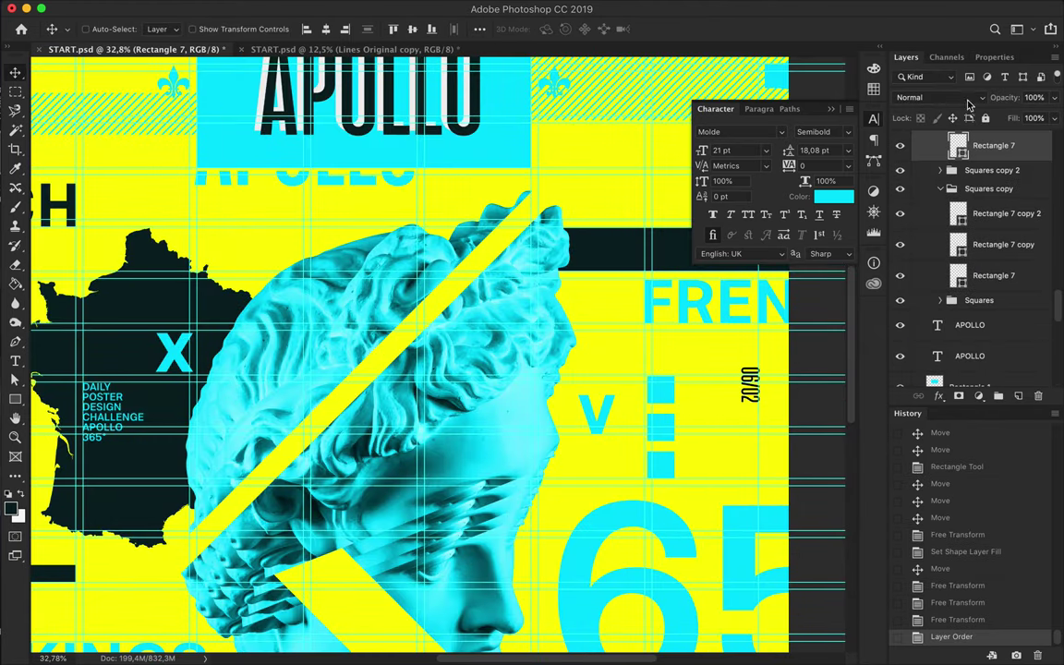
left_click_drag(661, 431, 660, 431)
scroll(660, 431, "down", 5)
left_click(688, 500, "ctrl")
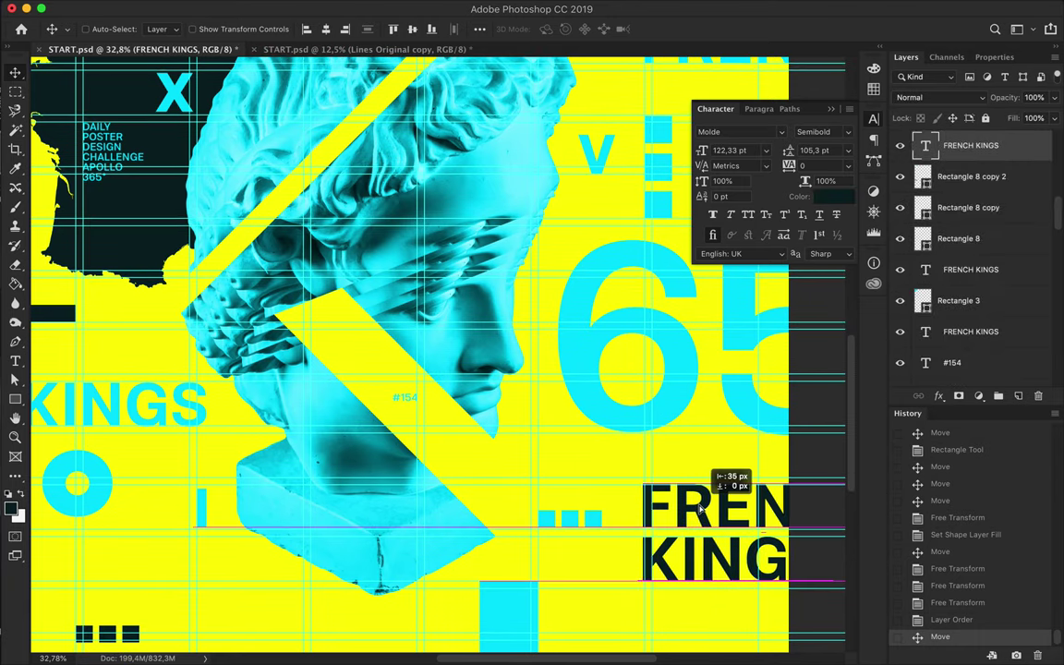
left_click(596, 522, "ctrl")
Step: Duplicate the LOUIS XVI text to its left and colour the copy white
scroll(596, 526, "left", 4)
scroll(595, 525, "up", 5)
left_click(514, 312, "ctrl")
left_click_drag(515, 312, 309, 314)
key("t")
left_click(602, 28)
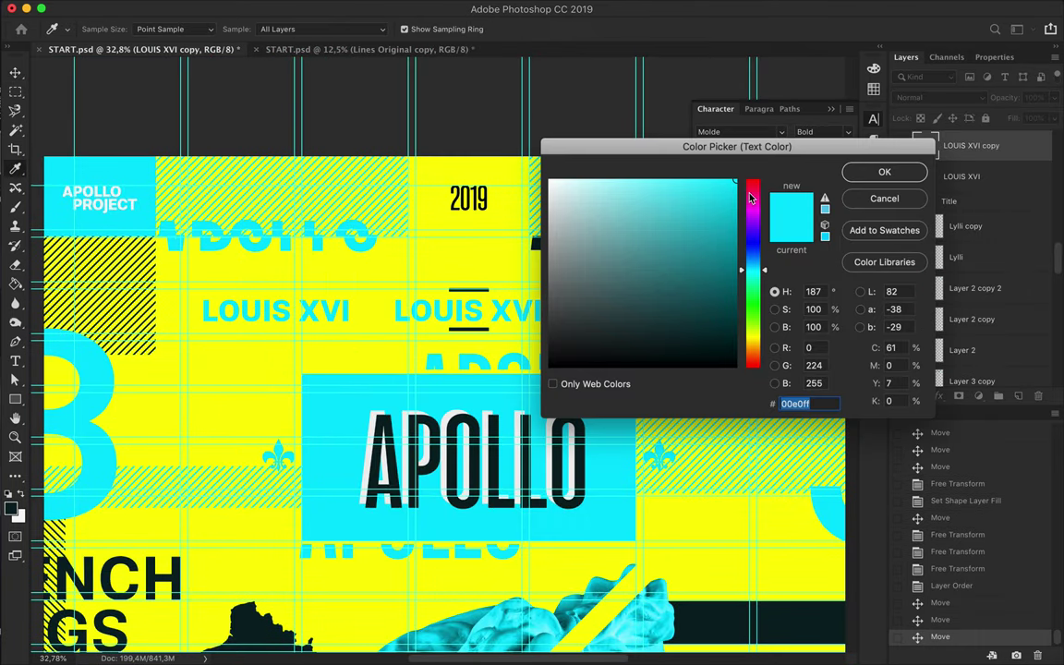
left_click(722, 77)
key("Return")
Step: Move the white LOUIS XVI copy onto the original with a slight offset and send its layer behind the cyan text
key("v")
scroll(345, 325, "down", 1)
left_click_drag(335, 319, 519, 318)
key("ctrl+bracketleft")
scroll(624, 280, "down", 5)
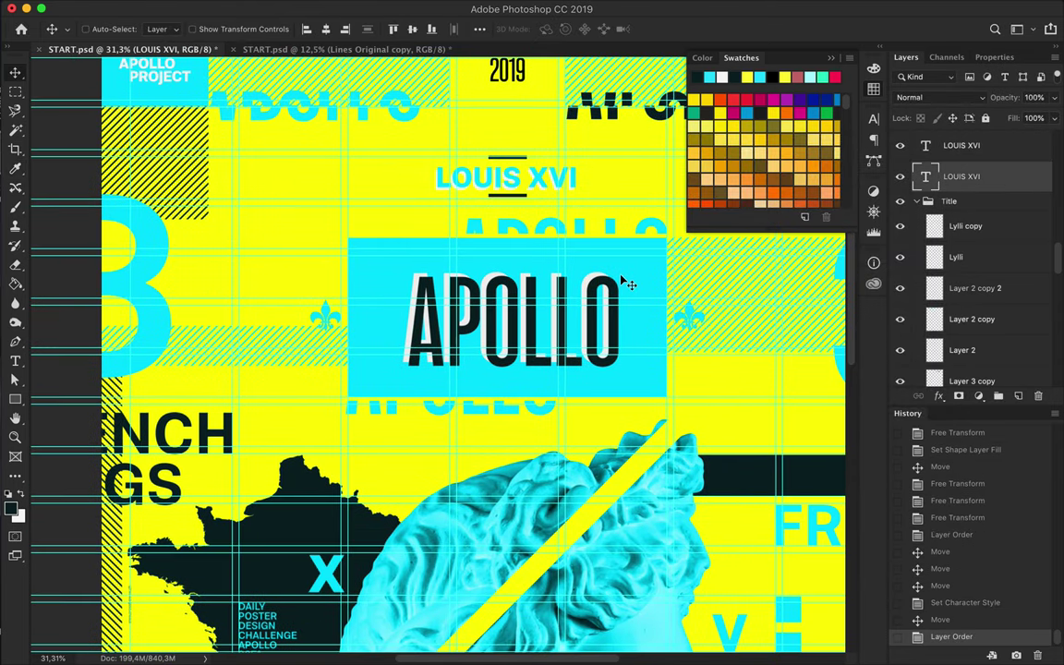
Step: Draw a small open corner bracket with the Pen tool at the title box's upper-left corner, with no fill and a dark stroke
key("p")
left_click(164, 29)
left_click(311, 229)
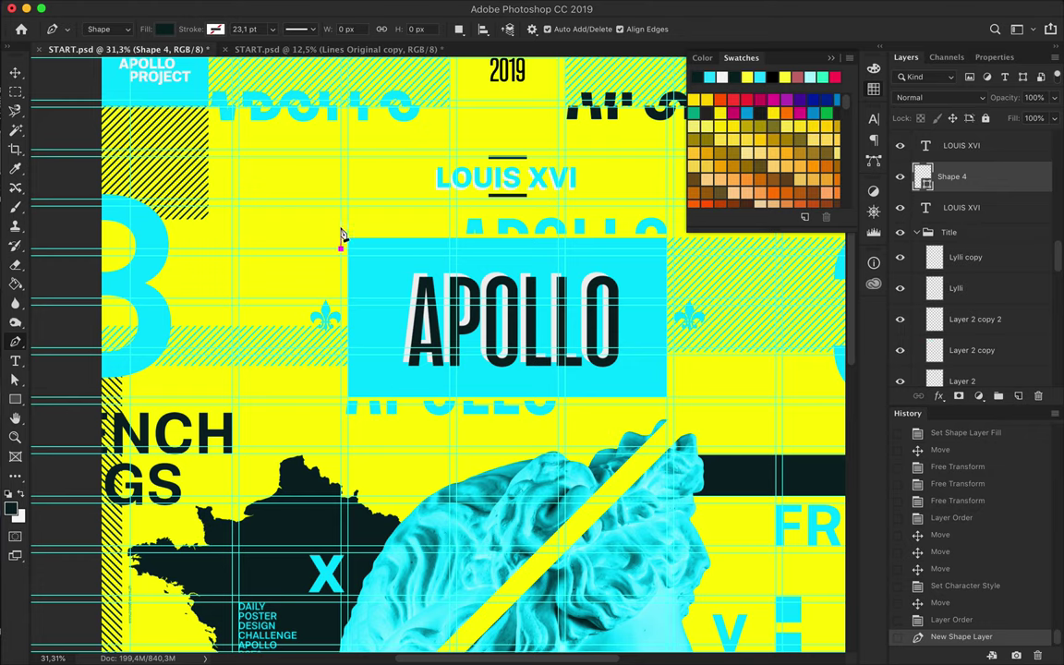
left_click(333, 206)
key("a")
left_click(221, 28)
left_click(210, 59)
left_click(305, 29)
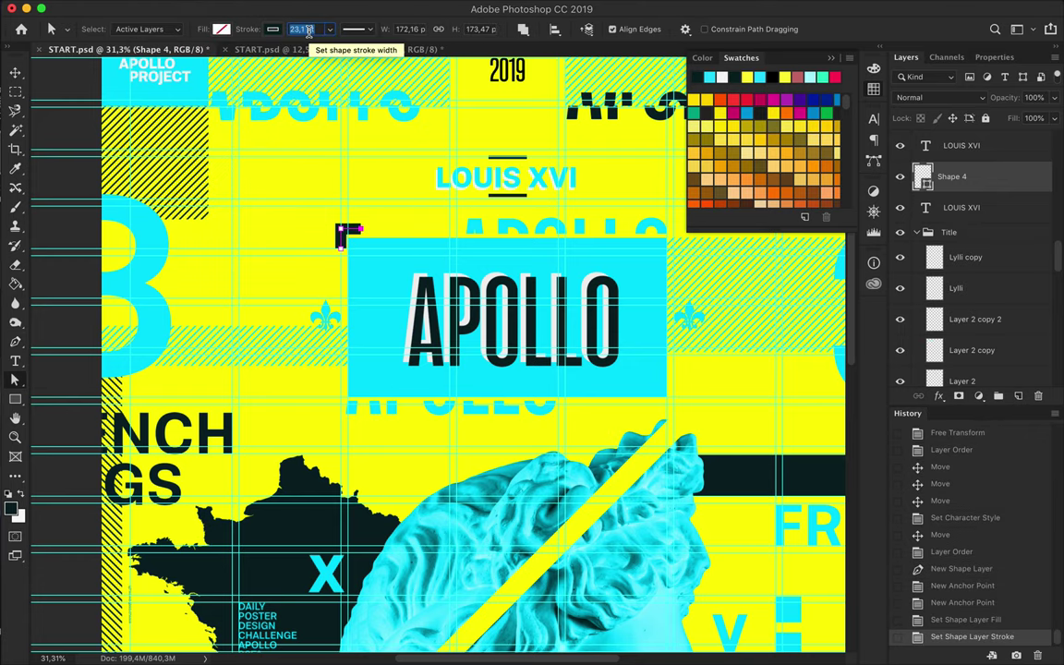
Step: Copy the corner bracket to the title box's lower-right corner, rotate it to face the corner and align it
key("v")
scroll(344, 219, "up", 5)
scroll(136, 220, "down", 3)
left_click_drag(154, 203, 637, 439)
key("ctrl+t")
left_click_drag(573, 388, 694, 516)
key("Return")
left_click_drag(674, 471, 644, 459)
Step: Switch the font style of the cropped cyan 5 beside the 6 to Molde Semibold
scroll(683, 434, "down", 4)
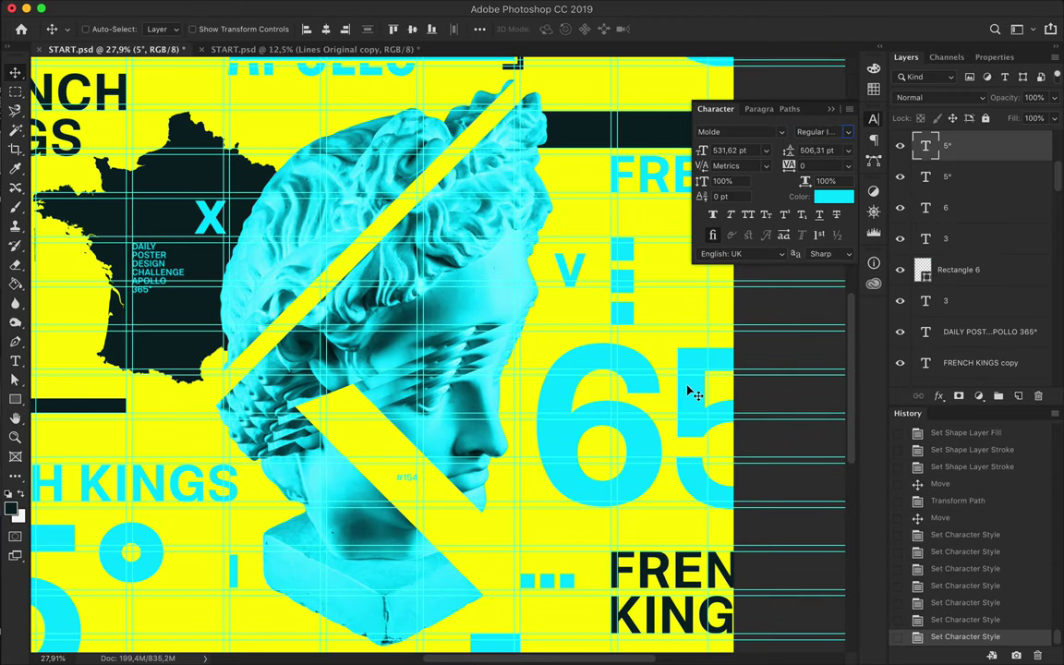
key("Up")
key("Up")
key("Up")
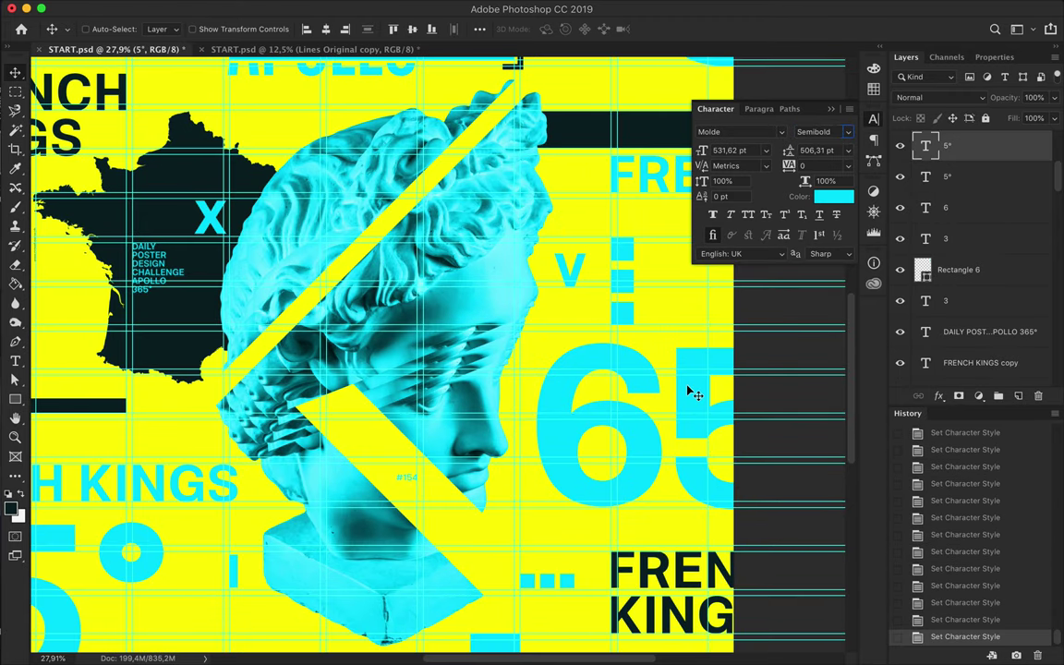
Step: Nudge the large cyan 6 leftward to leave a wider gap before the cropped 5
left_click(85, 28)
left_click(661, 442)
key("shift+Left")
key("shift+Left")
key("shift+Left")
key("shift+Left")
key("shift+Left")
key("shift+Left")
key("shift+Left")
key("shift+Left")
key("shift+Left")
key("shift+Left")
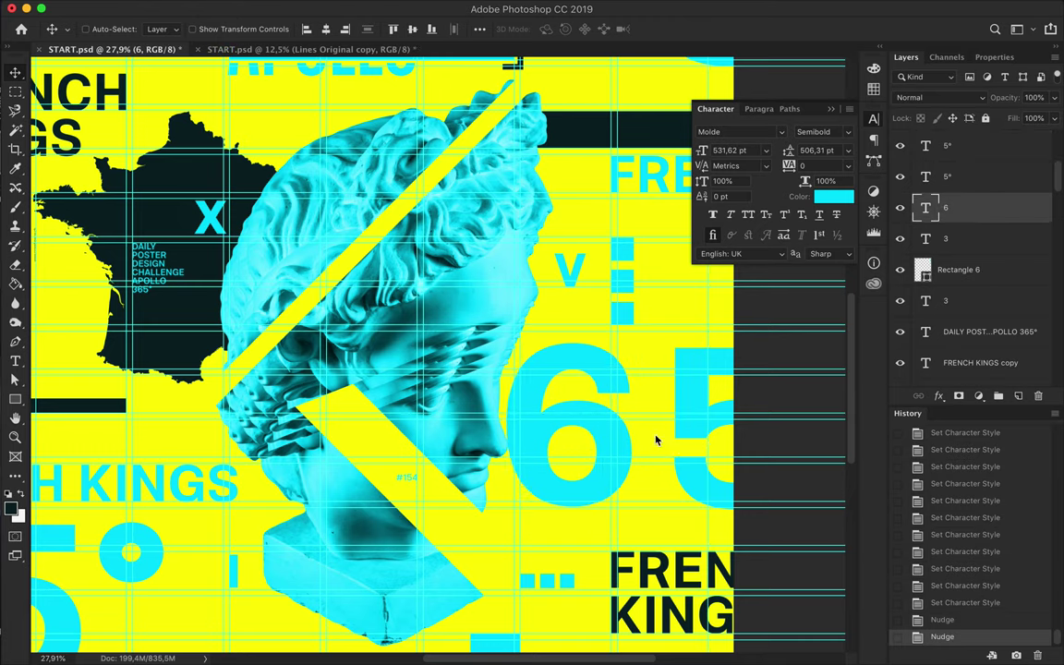
Step: Copy the cropped cyan 3 beside the hatch strip slightly offset, send the copy behind the original and colour it f5f5f5
scroll(660, 442, "down", 3)
scroll(660, 441, "up", 10)
left_click(662, 492)
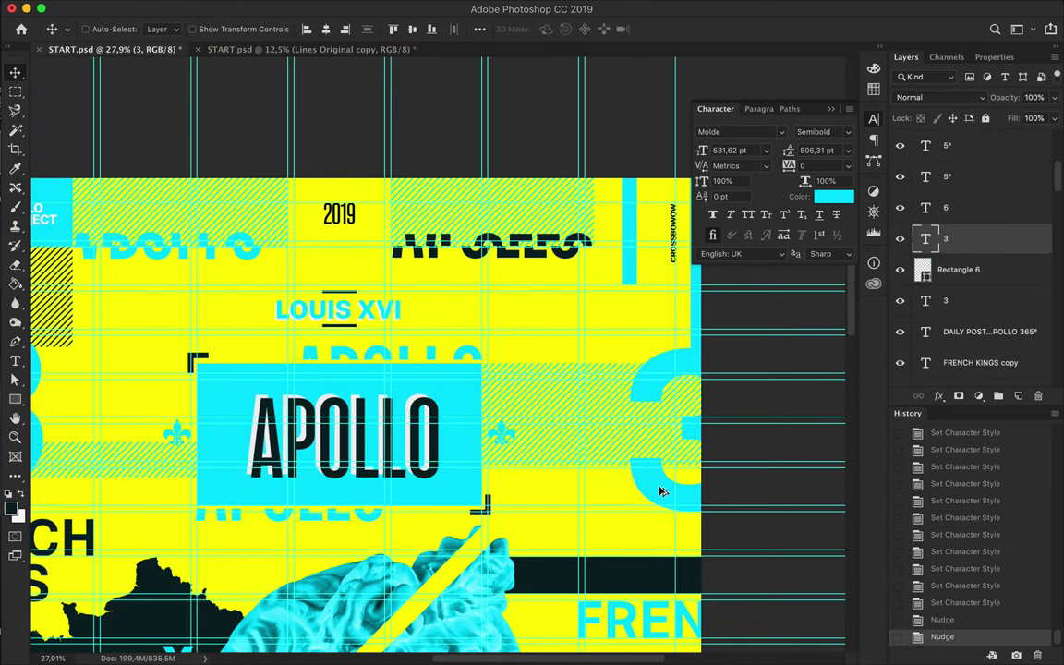
left_click_drag(660, 492, 591, 489)
key("ctrl+bracketleft")
left_click(834, 196)
left_click(882, 142)
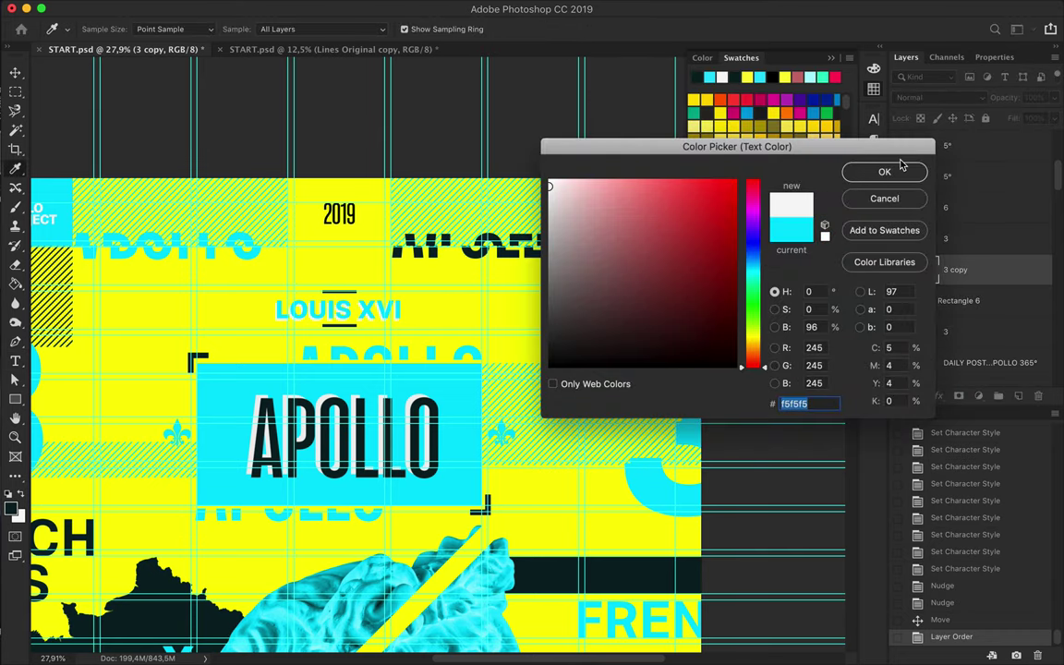
key("Return")
scroll(588, 362, "right", 5)
scroll(589, 362, "down", 5)
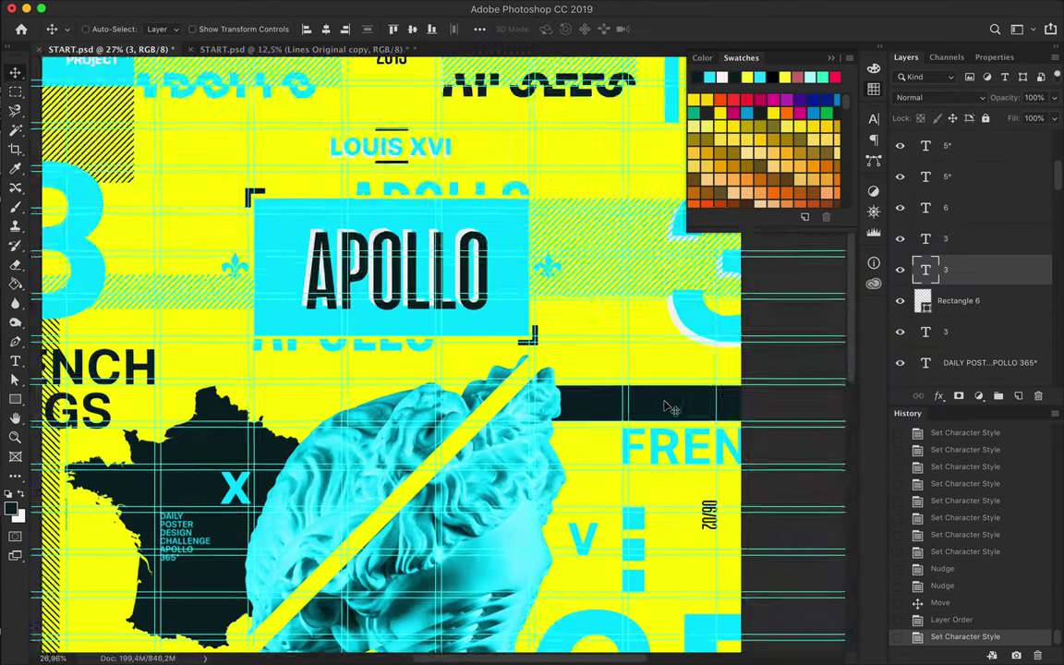
scroll(672, 409, "down", 10)
scroll(672, 409, "up", 3)
key("p")
left_click(277, 309)
key("BackSpace")
Step: Draw three staggered dark bars above the cyan KINGS text: one about 1529 × 62 px, a thinner one, and one about 1544 × 218 px
key("u")
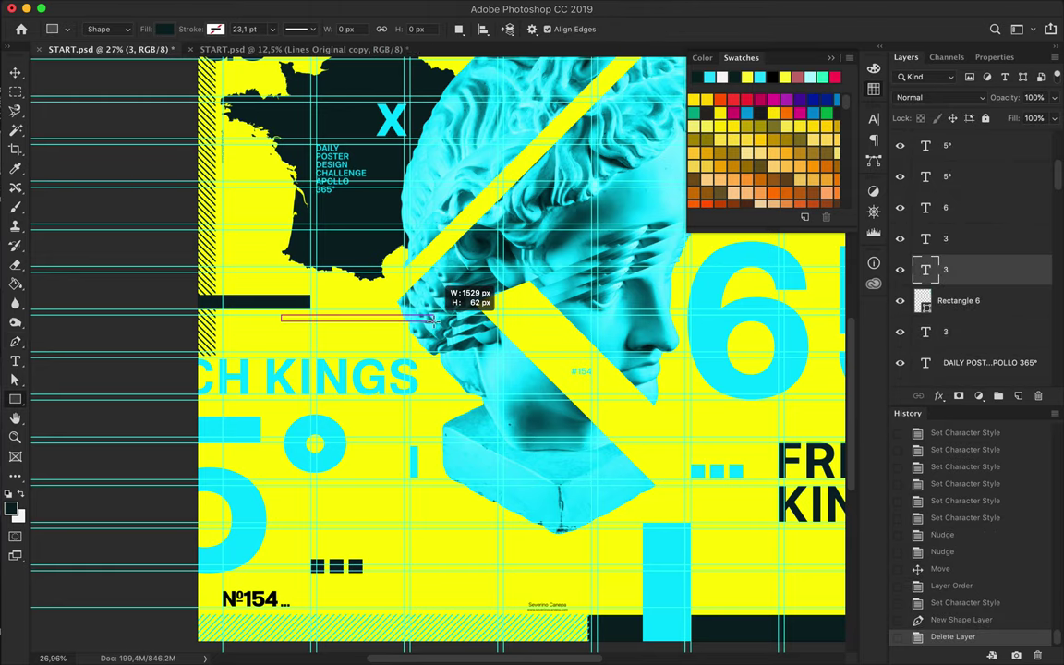
left_click_drag(431, 316, 430, 315)
scroll(343, 338, "up", 5)
left_click_drag(87, 293, 402, 295)
left_click_drag(220, 305, 611, 360)
scroll(444, 367, "down", 5)
scroll(444, 368, "left", 2)
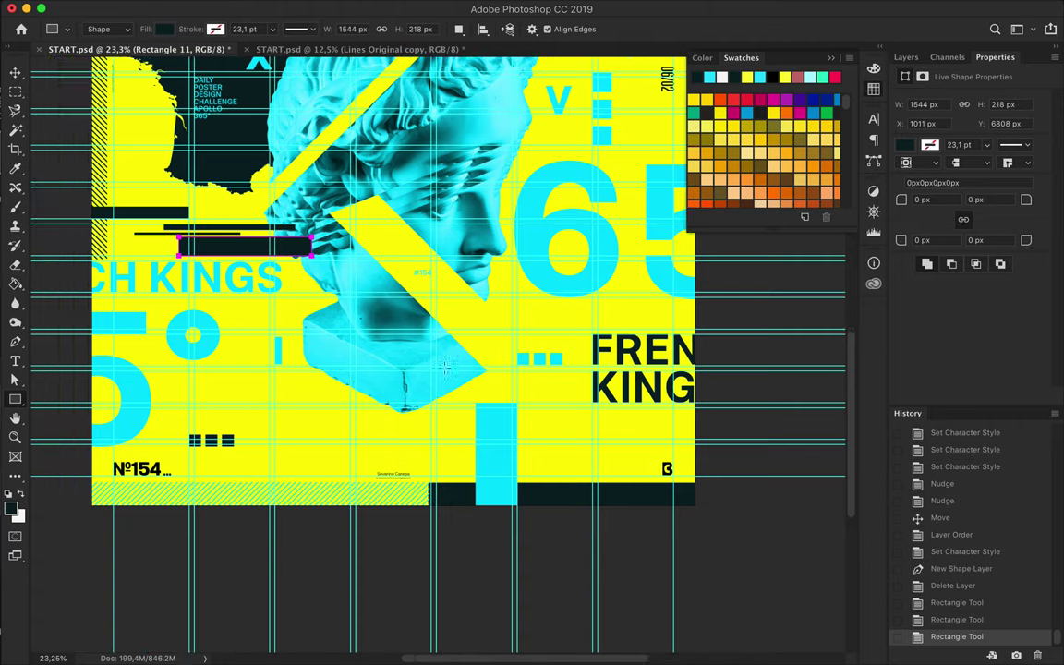
Step: Copy the cyan 5° text, reduce the copy to a dark degree sign and place it offset behind the original as a shadow
key("v")
left_click_drag(202, 368, 219, 341)
double_click(185, 361)
left_click(999, 247)
left_click(883, 171)
left_click(906, 57)
left_click_drag(932, 176, 952, 209)
scroll(482, 409, "up", 3)
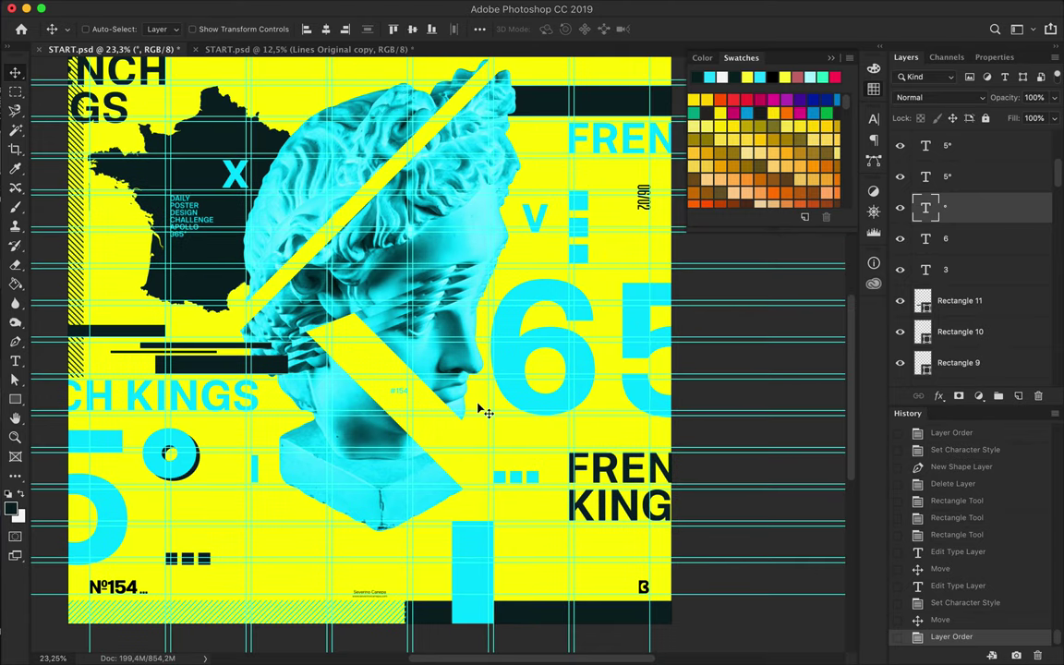
Step: Select the two thin dark bars above the KINGS text and shift them left relative to the thick bar
left_click(222, 360, "super")
left_click(157, 329, "shift+super")
left_click_drag(157, 330, 166, 351)
scroll(259, 368, "down", 1)
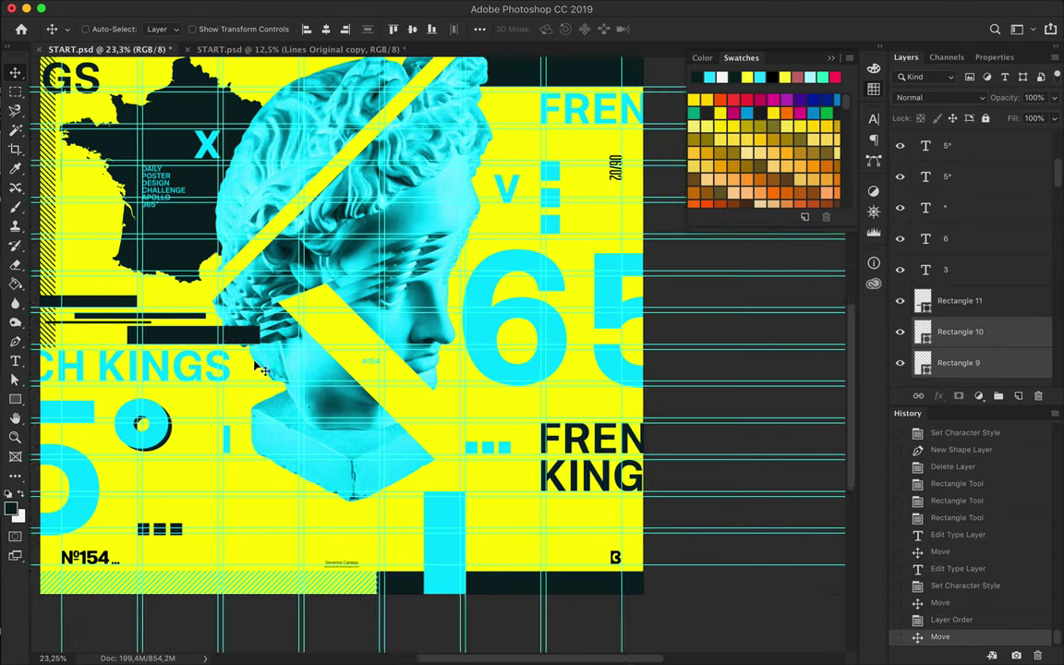
scroll(262, 369, "up", 5)
scroll(261, 369, "down", 6)
left_click(1027, 41)
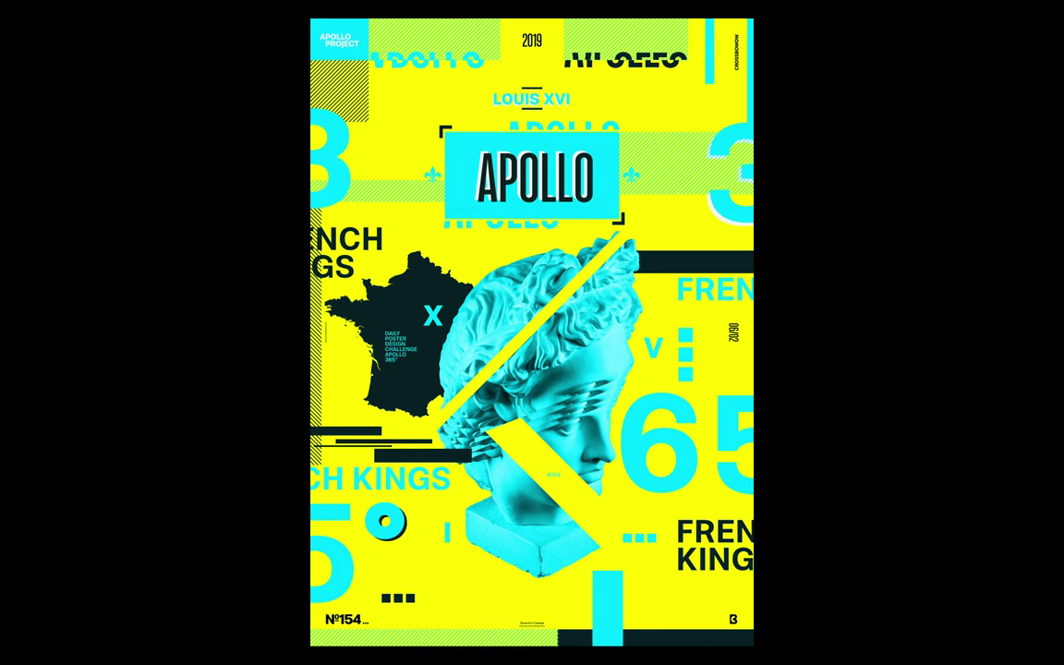